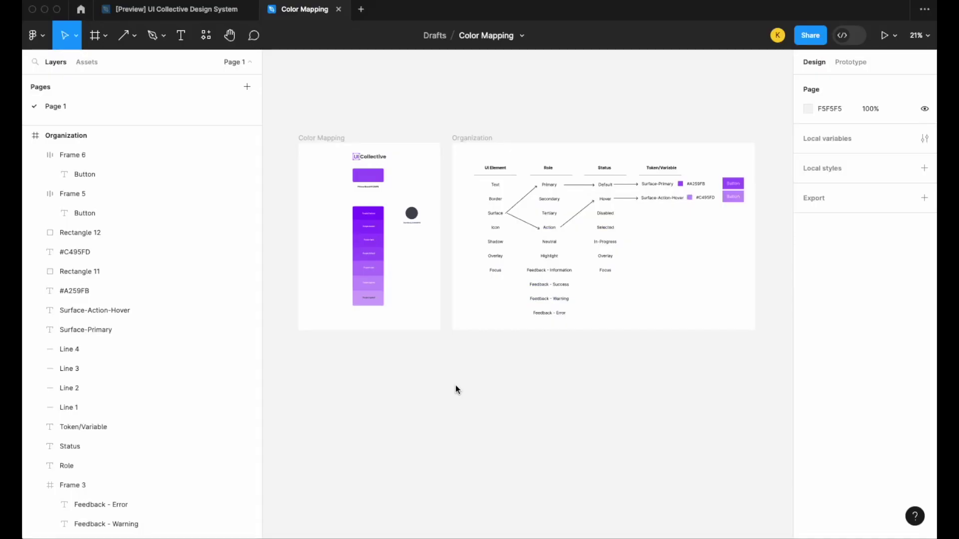
Examine the finished purple palette in the Color Mapping frame and the token chart in the Organization frame.
ctrl+scroll(342, 263, up, 5)
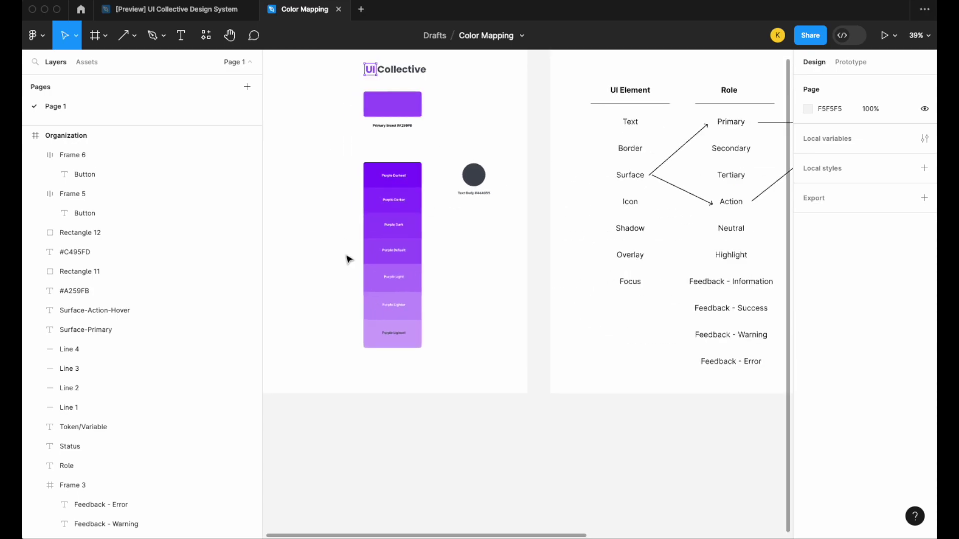
scroll(449, 176, up, 1)
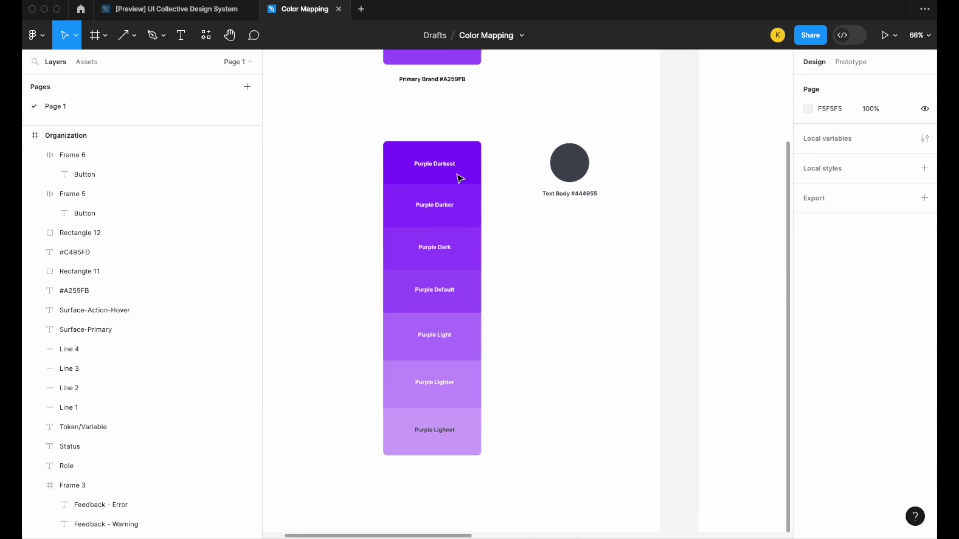
ctrl+scroll(588, 274, down, 3)
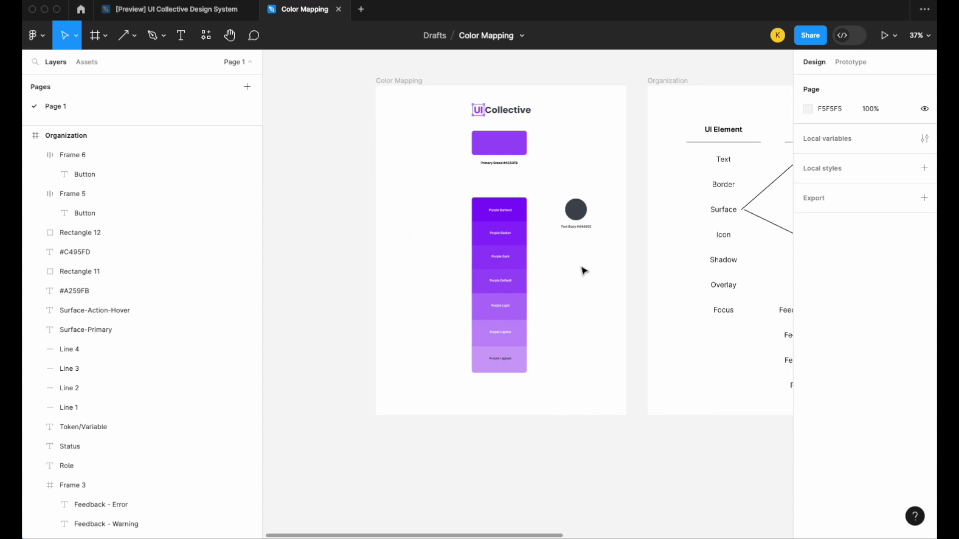
ctrl+scroll(581, 239, up, 3)
ctrl+scroll(583, 232, down, 6)
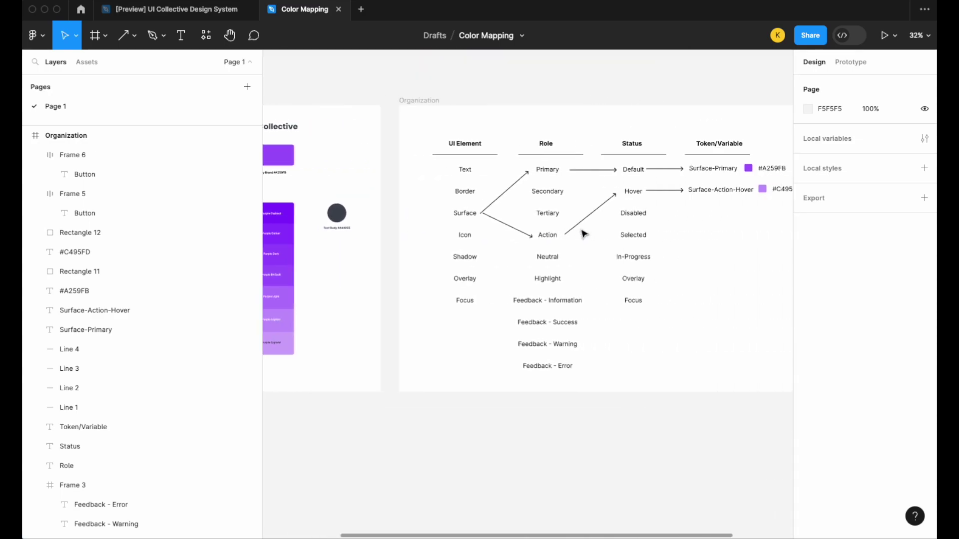
ctrl+scroll(615, 221, up, 2)
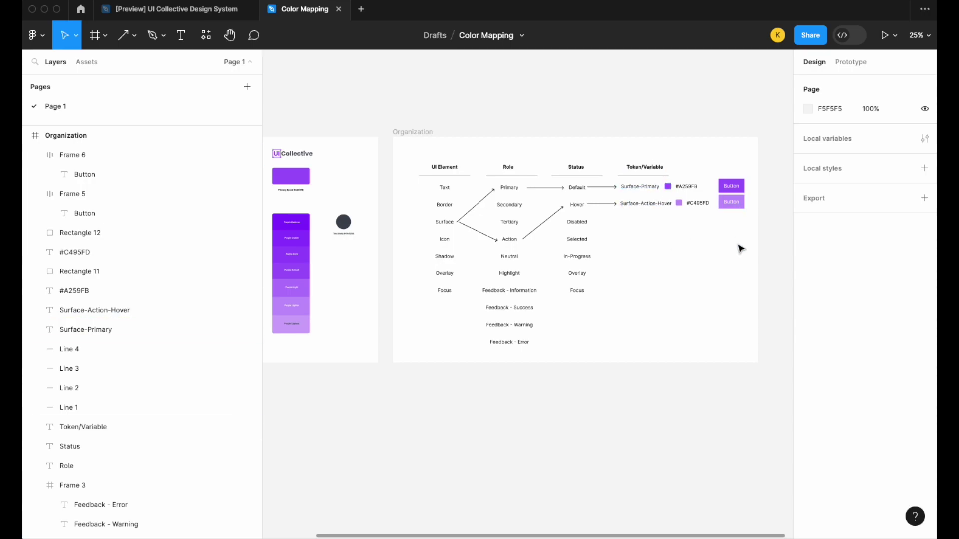
ctrl+scroll(747, 286, down, 2)
scroll(695, 294, down, 1)
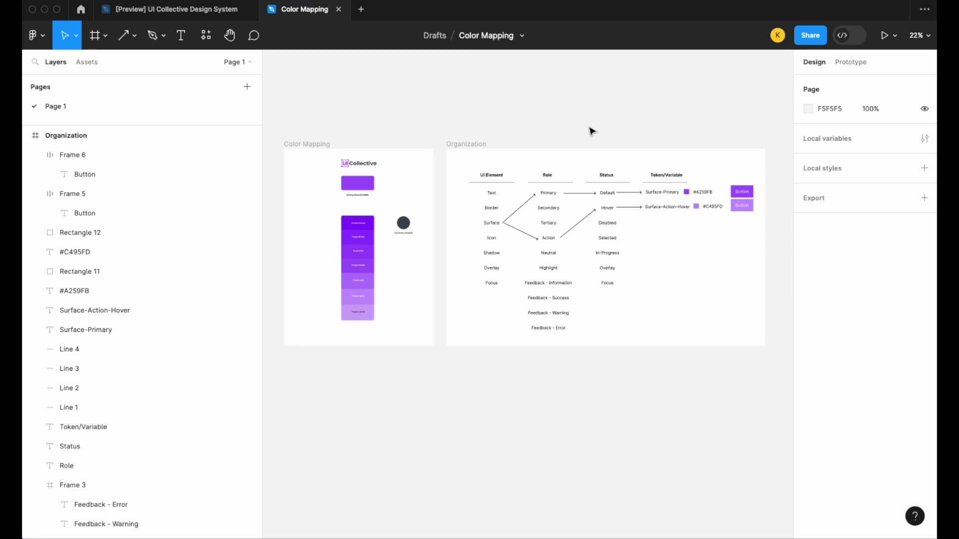
Switch to the UI Collective Design System file and examine the light and dark components on the All Components page.
click(202, 15)
scroll(558, 216, up, 5)
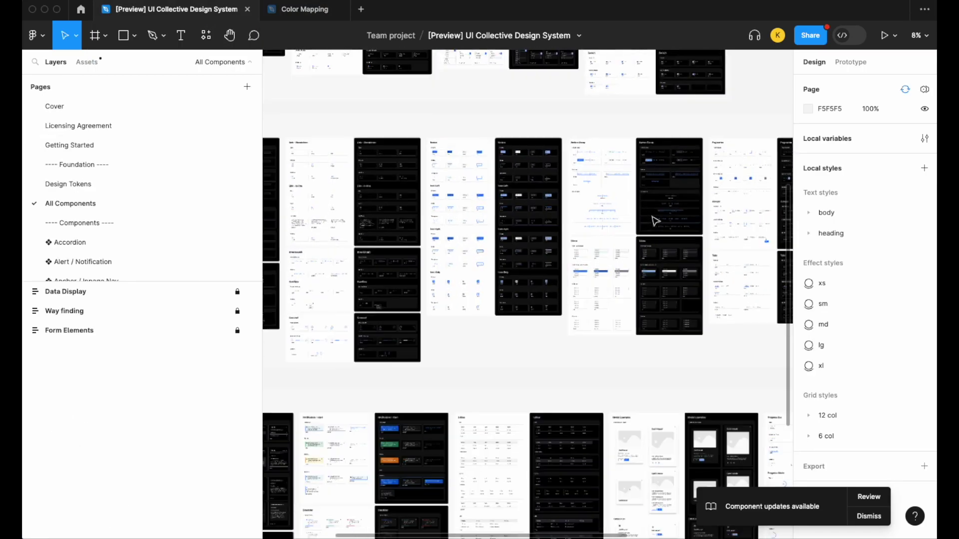
scroll(509, 197, down, 5)
scroll(507, 198, up, 7)
scroll(619, 205, down, 8)
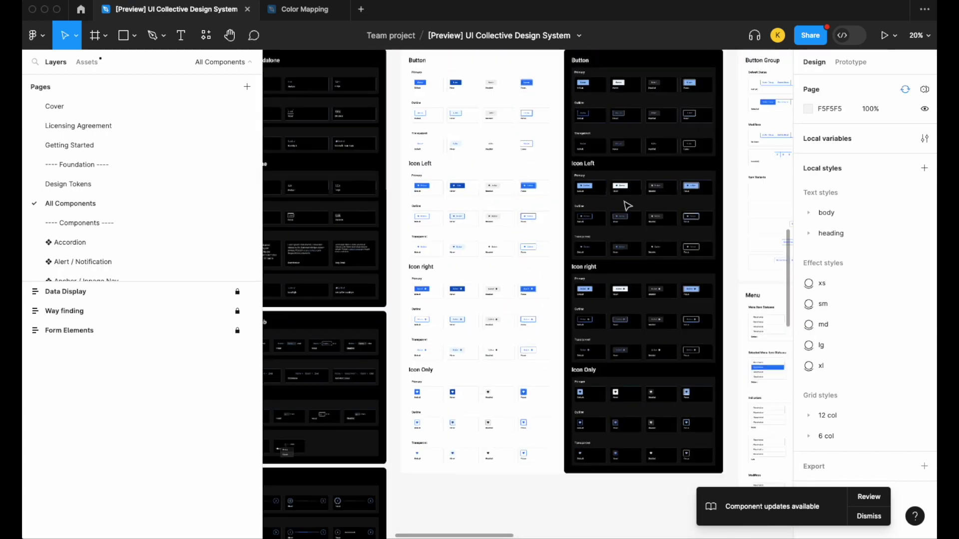
scroll(627, 205, down, 3)
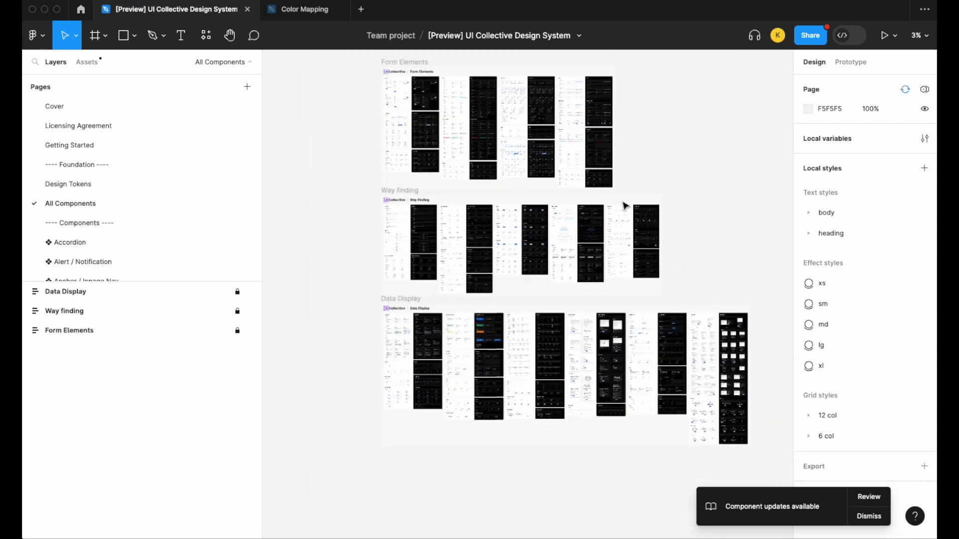
Return to the Color Mapping file and duplicate the primary brand rectangle below its label at X 427, Y 532.
click(315, 18)
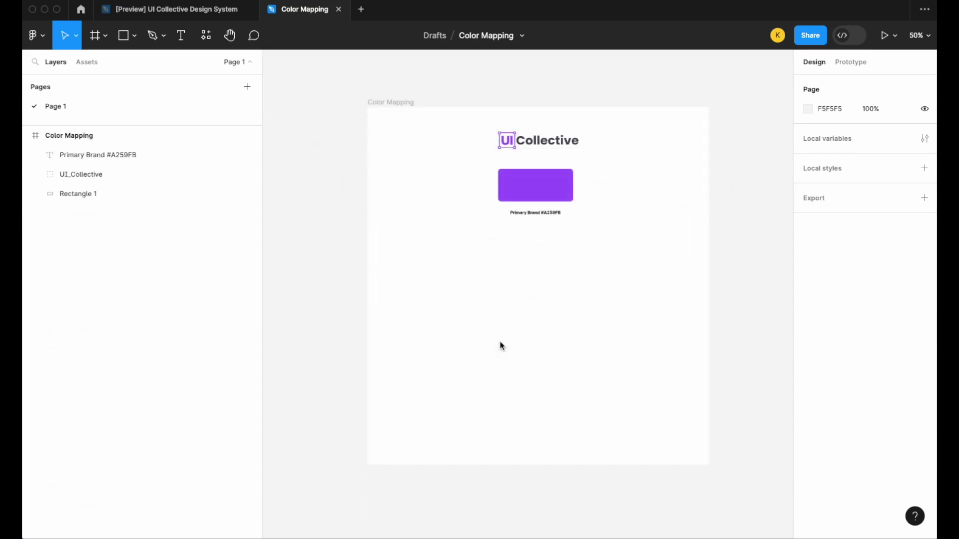
scroll(571, 273, up, 5)
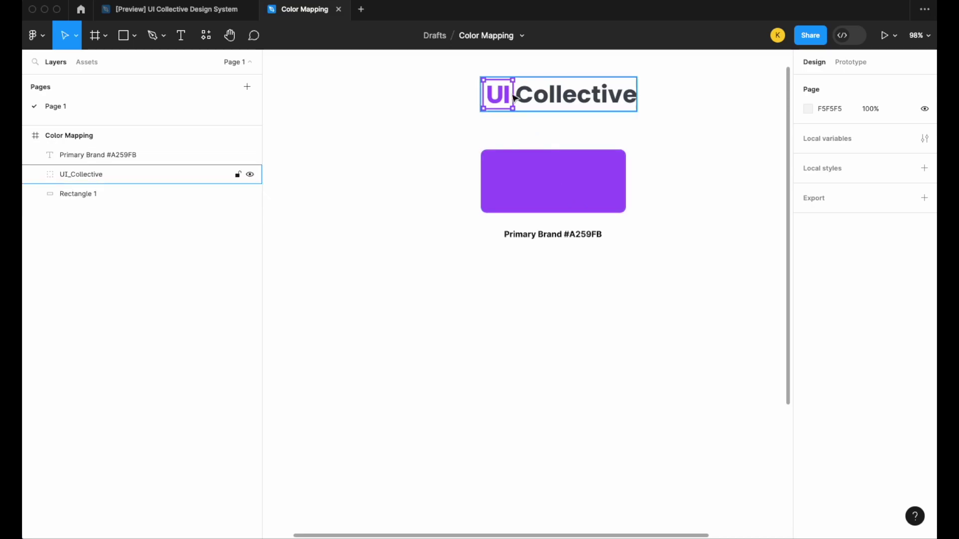
scroll(574, 150, down, 4)
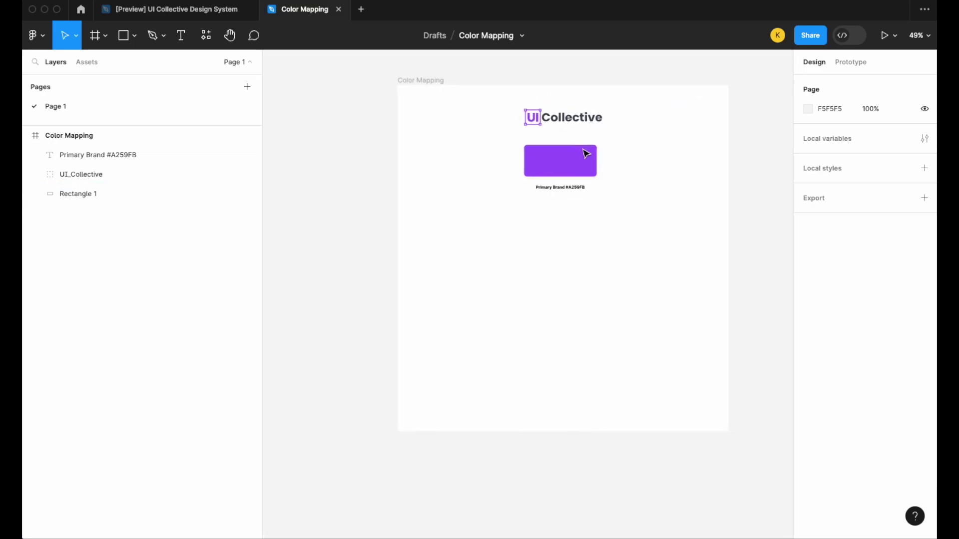
click(584, 157)
scroll(576, 165, up, 2)
drag(576, 165, 574, 302)
scroll(577, 295, down, 2)
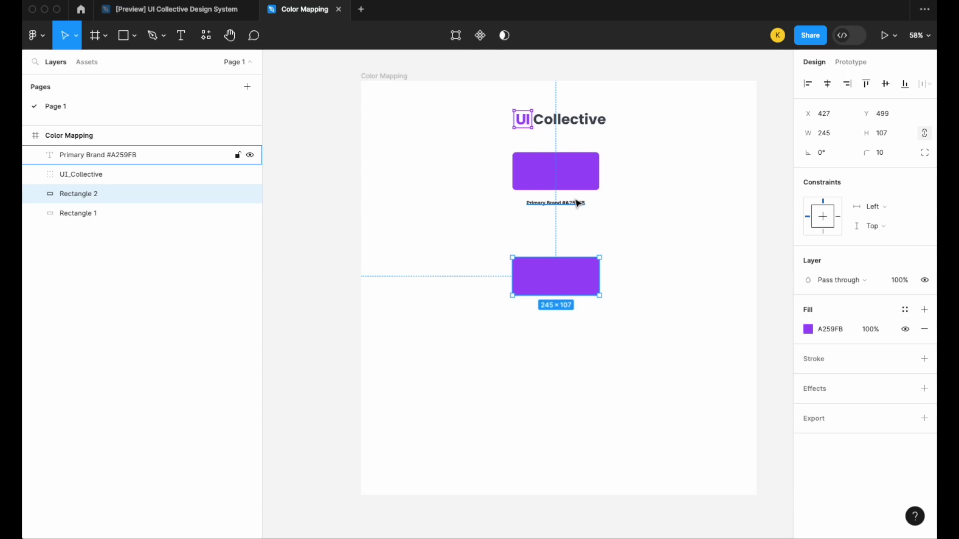
scroll(574, 309, down, 1)
scroll(574, 309, left, 2)
drag(598, 280, 601, 295)
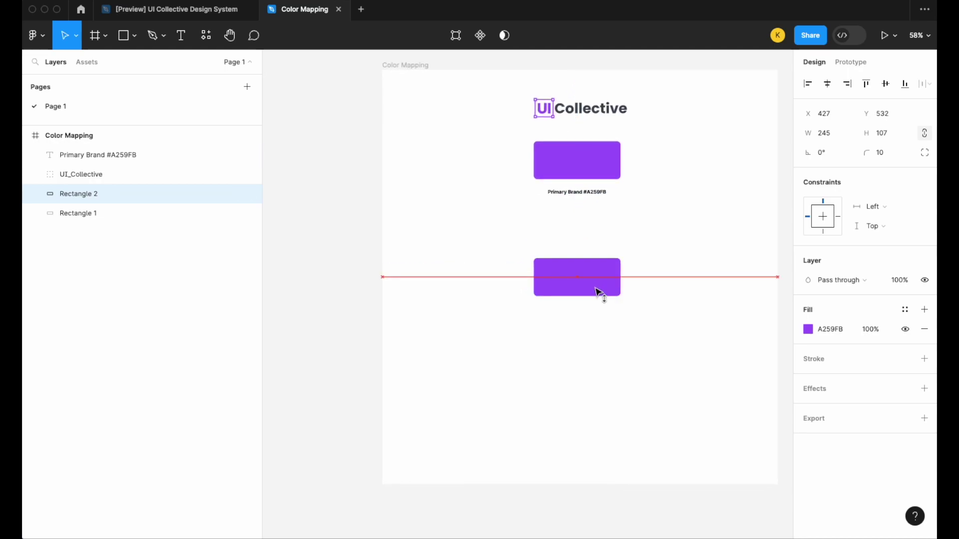
scroll(601, 296, up, 3)
scroll(598, 291, down, 1)
scroll(596, 291, down, 2)
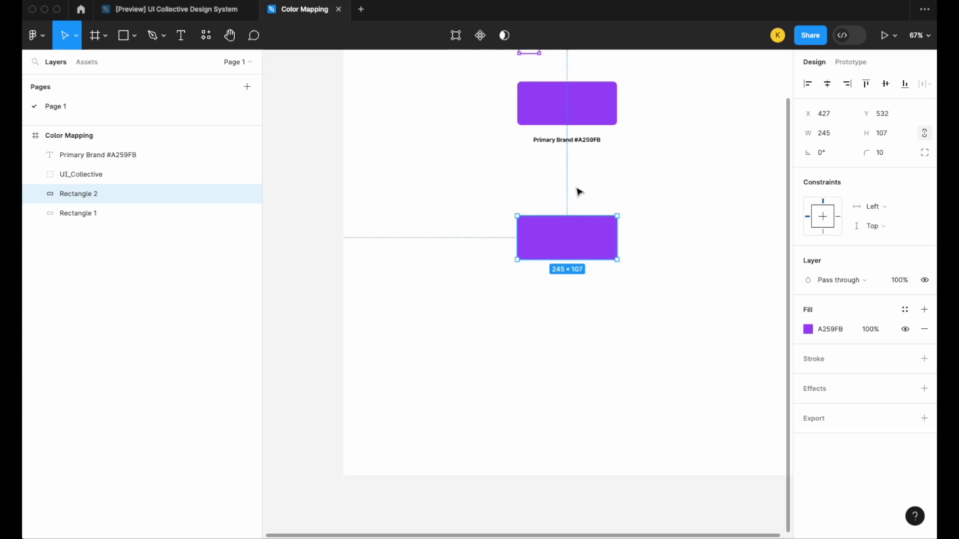
Duplicate the lower purple swatch directly beneath itself and set the copy's fill opacity to 80%.
drag(583, 255, 586, 299)
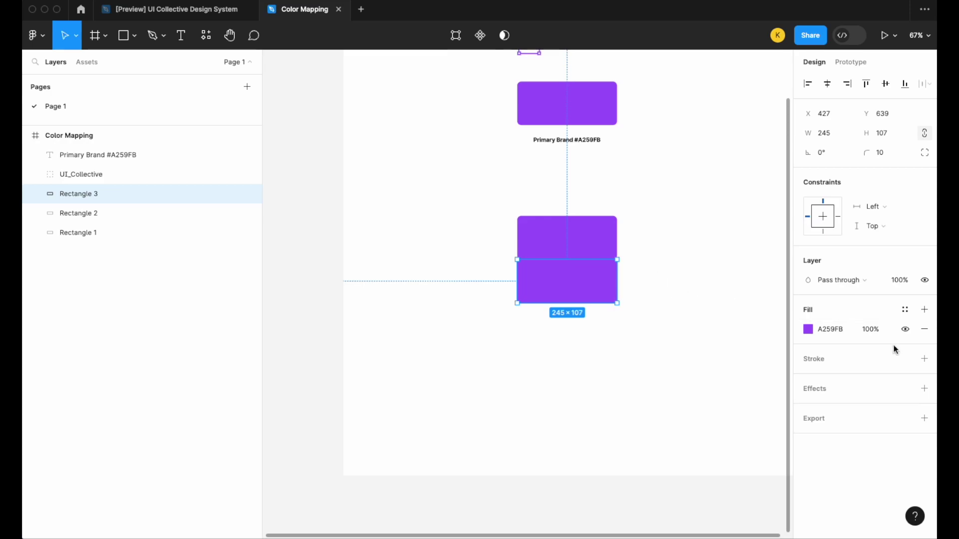
click(876, 335)
text(80)
key(Return)
click(652, 326)
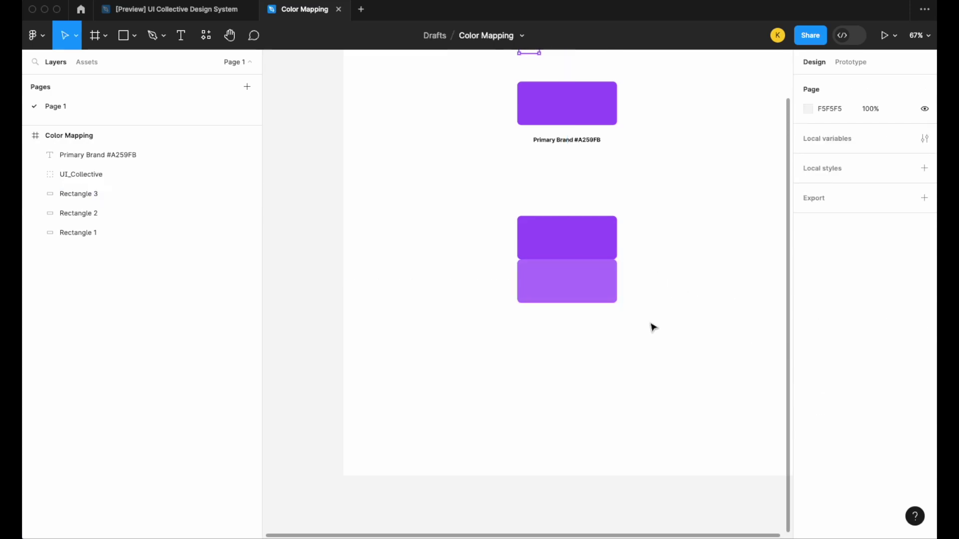
Draw a separate rectangle about 146 × 118 in the empty area beside the swatch stack.
click(605, 287)
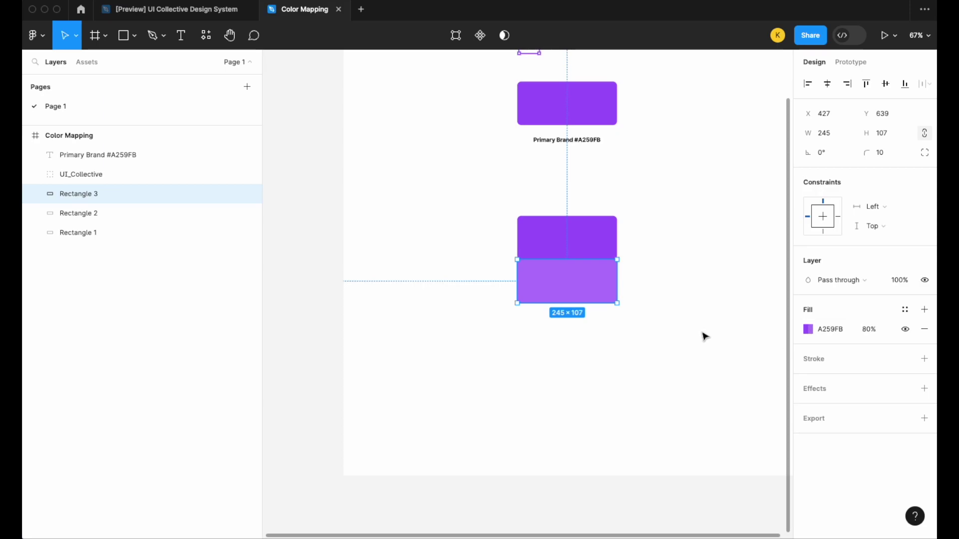
click(134, 35)
click(176, 65)
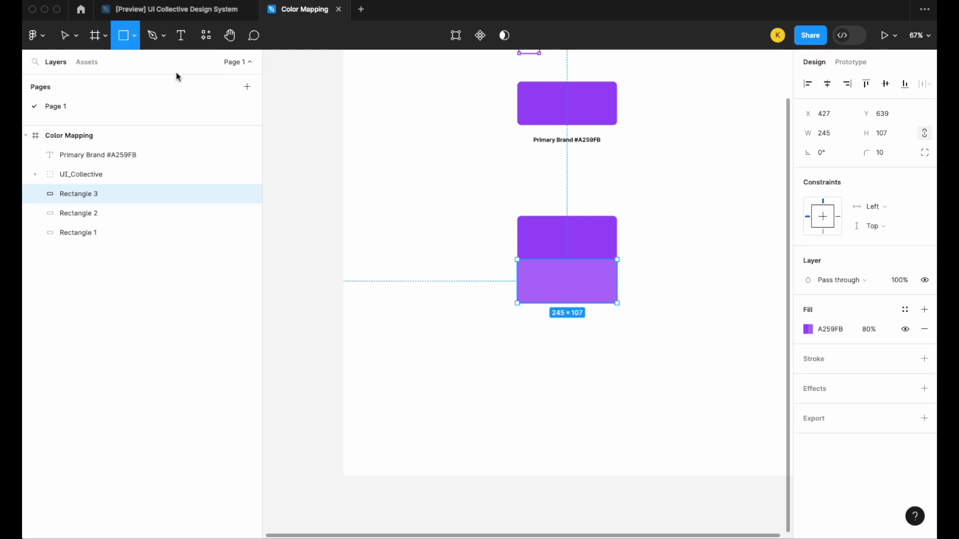
drag(684, 330, 743, 375)
click(582, 281)
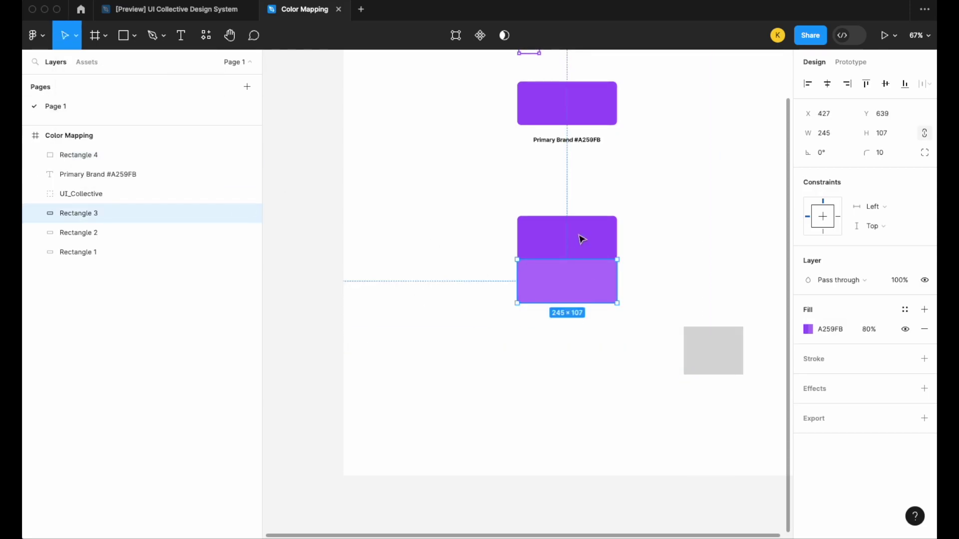
click(644, 276)
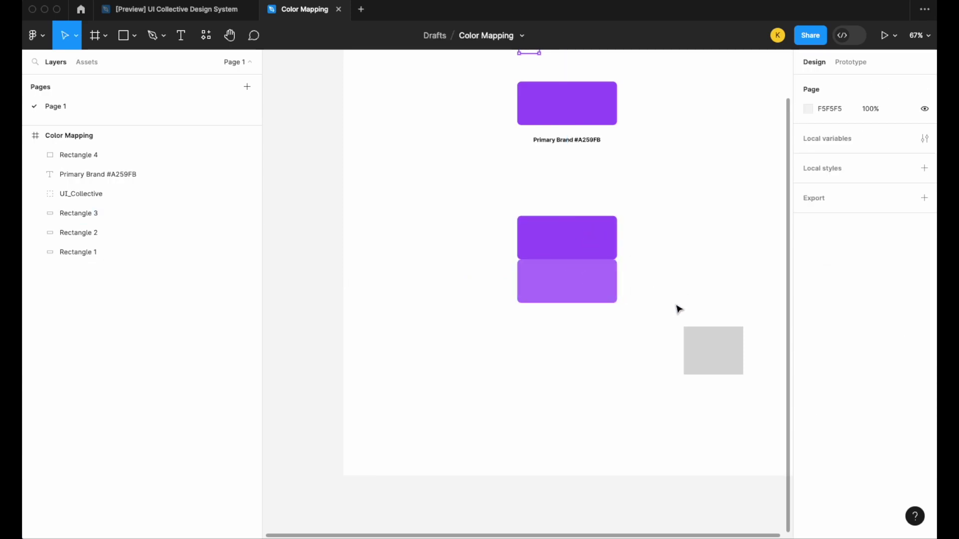
Fill the new gray rectangle with solid B57AFC sampled from the 80% purple swatch.
click(699, 348)
click(589, 291)
click(727, 363)
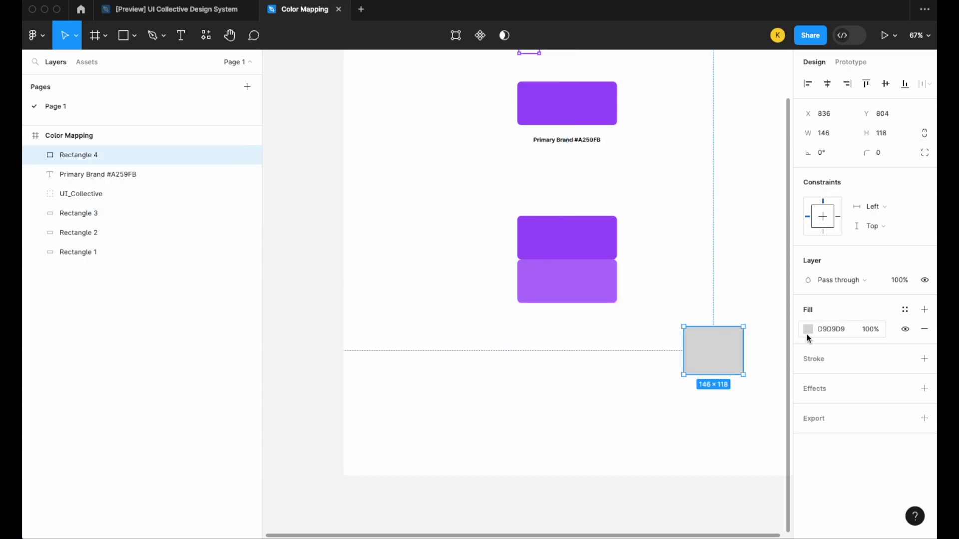
click(809, 329)
click(665, 396)
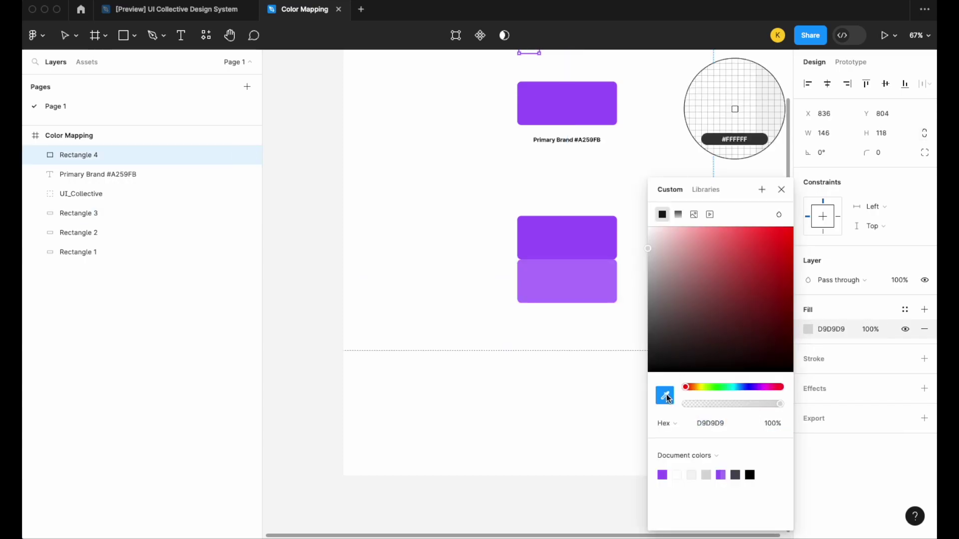
click(566, 273)
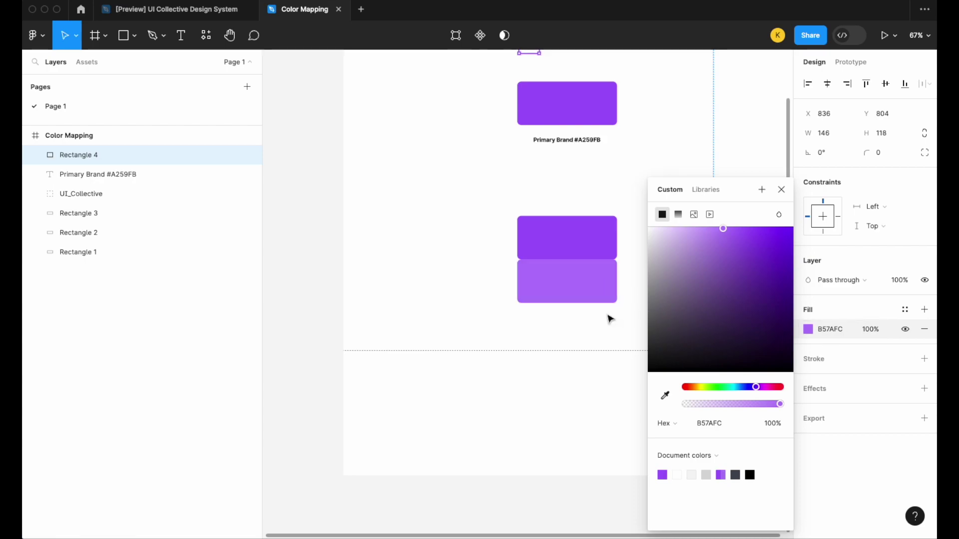
click(583, 327)
Delete the 80% swatch and put the solid B57AFC rectangle in its place, widened to 245.
click(579, 285)
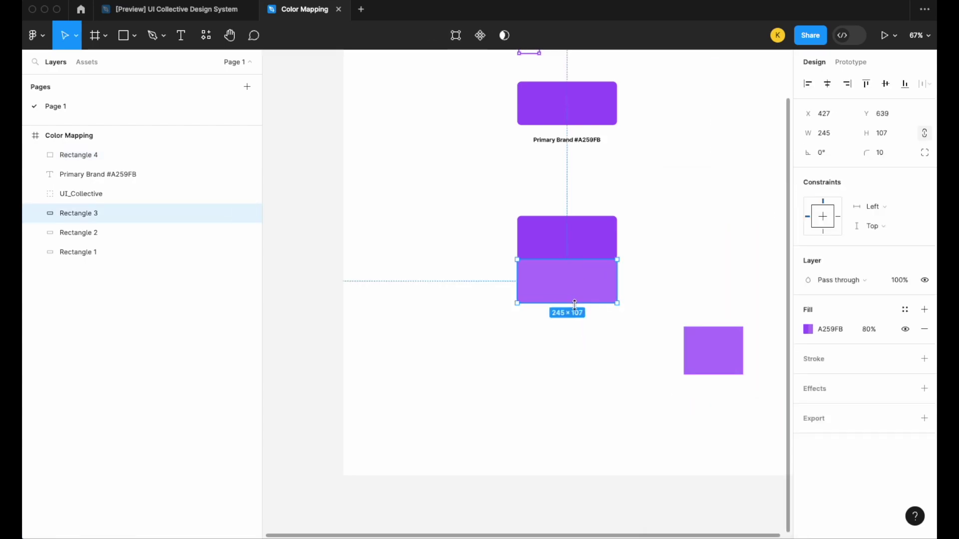
key(Delete)
drag(709, 349, 617, 281)
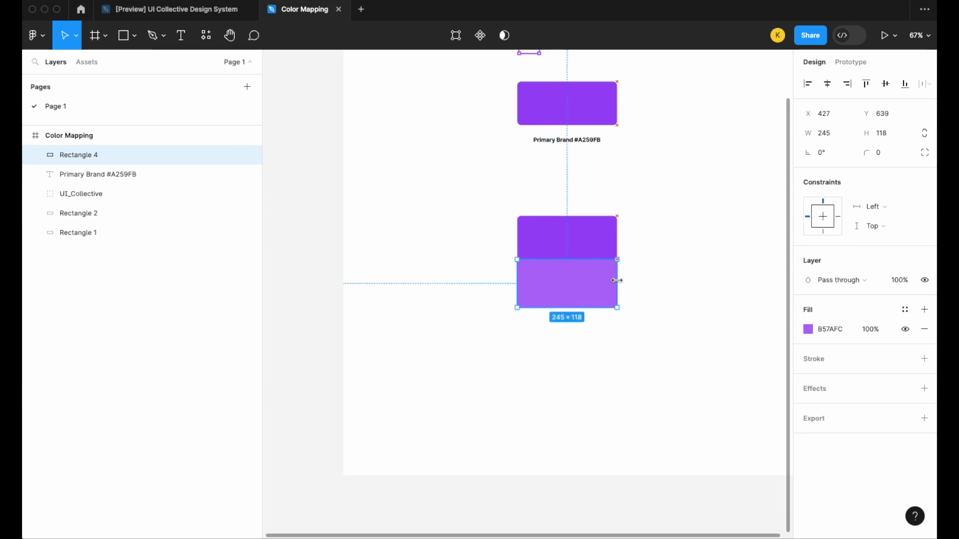
scroll(617, 281, up, 5)
Set the B57AFC swatch's corner radius to 10.
click(594, 234)
click(594, 277)
click(879, 152)
text(10)
key(Return)
click(655, 308)
scroll(655, 308, down, 5)
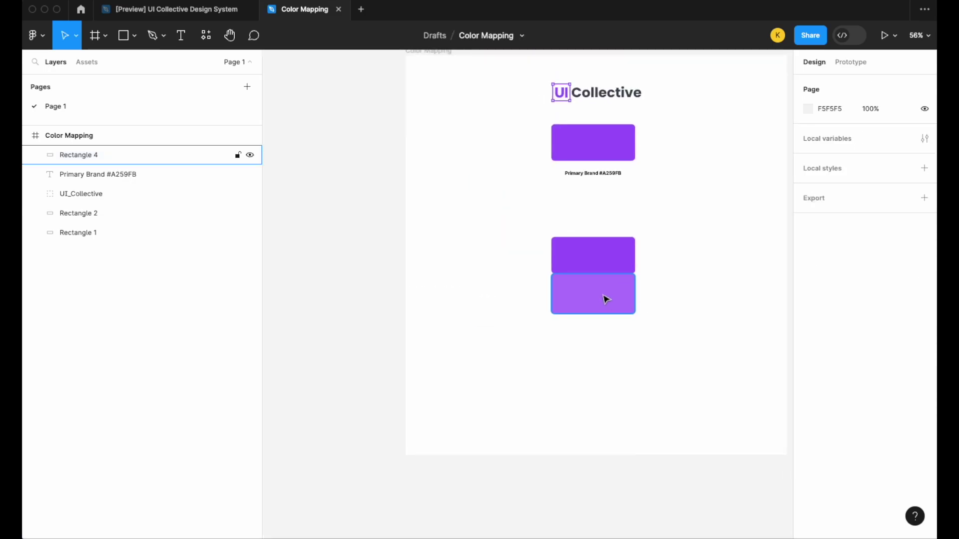
Duplicate the B57AFC swatch directly beneath itself and set the copy's fill opacity to 80%.
click(605, 299)
key(ctrl+d)
drag(605, 300, 606, 346)
click(874, 333)
text(60)
key(Return)
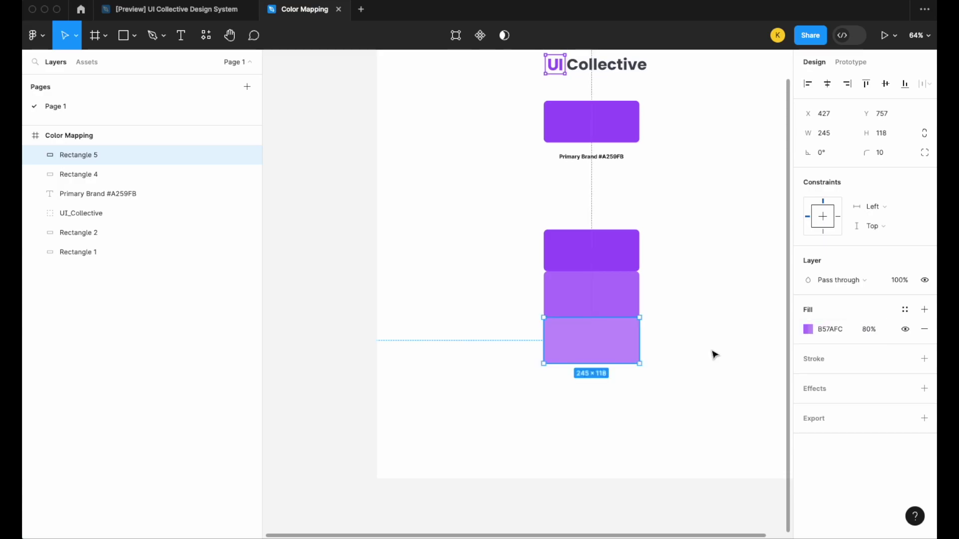
click(714, 355)
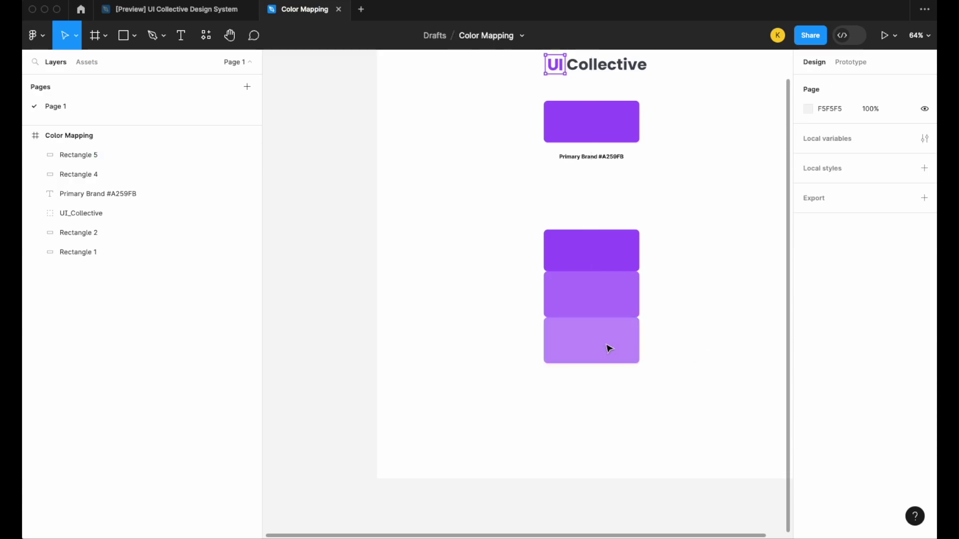
Copy the semi-transparent bottom swatch to the side at X 777 and fill the copy with solid C495FD sampled from the original.
click(631, 352)
drag(617, 355, 754, 354)
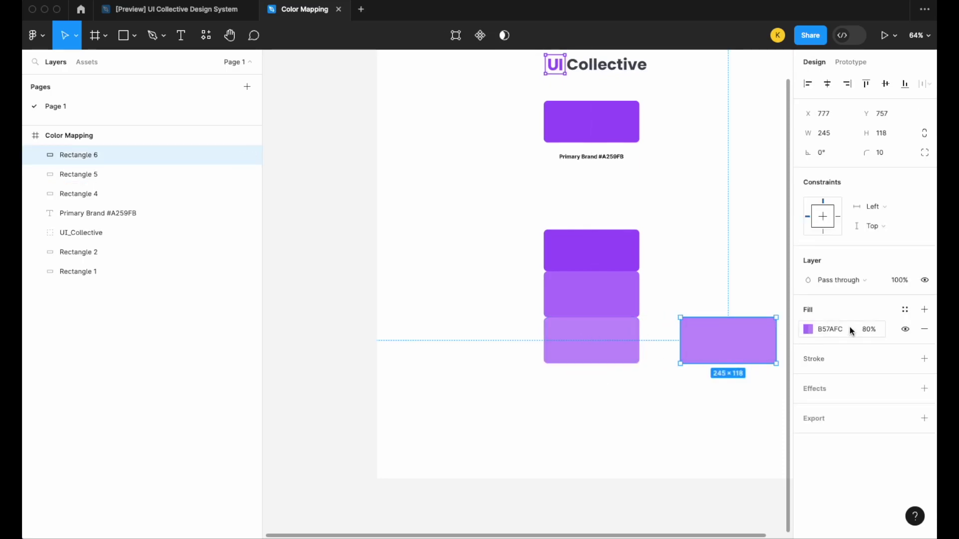
click(808, 330)
click(665, 395)
click(585, 332)
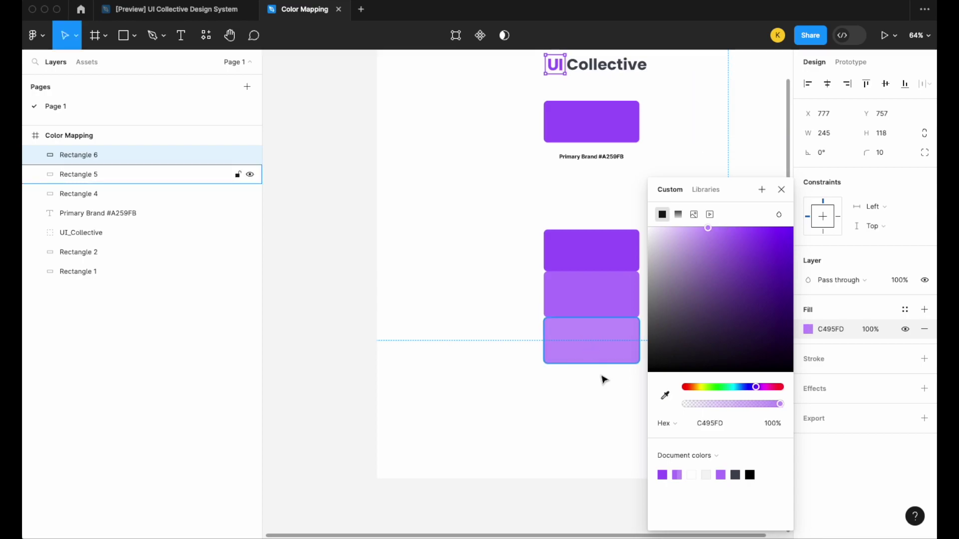
Replace the semi-transparent bottom swatch with the solid C495FD one and duplicate it directly beneath.
click(606, 346)
key(Delete)
drag(708, 358, 610, 401)
click(880, 329)
text(20)
key(Return)
click(870, 329)
key(Return)
click(685, 357)
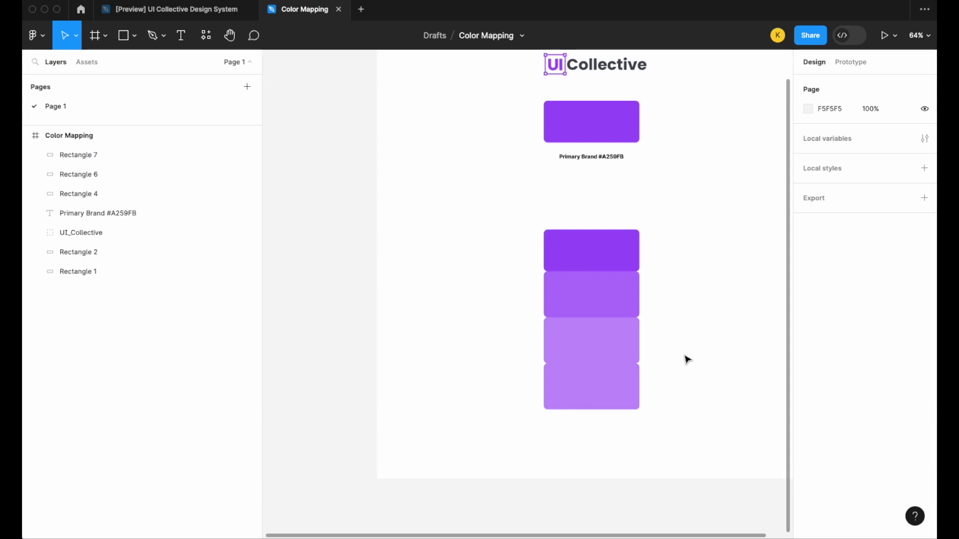
Set the bottom C495FD swatch's fill opacity to 80%.
scroll(644, 339, down, 2)
click(602, 311)
click(610, 347)
click(870, 329)
text(80)
key(Return)
click(688, 363)
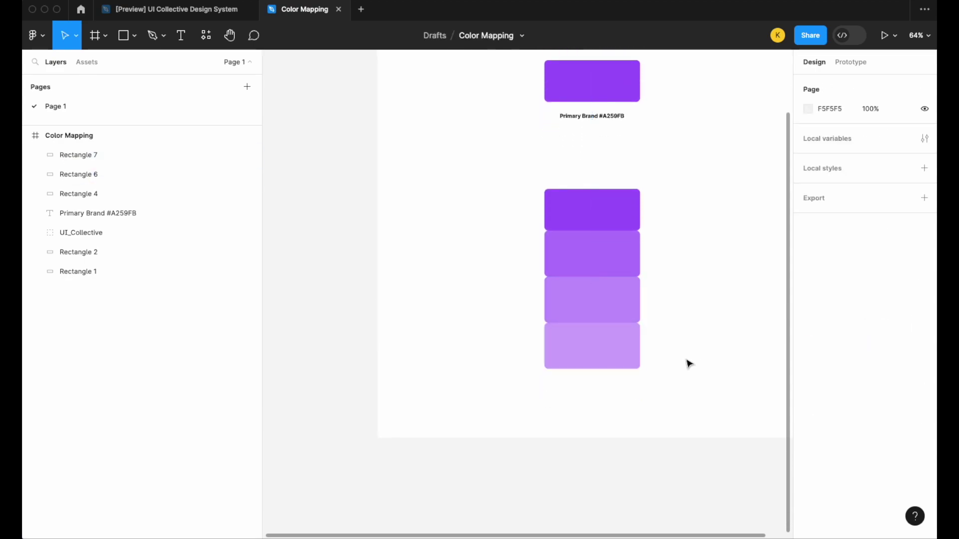
Duplicate the semi-transparent bottom swatch and place the copy beside it, level with the original.
scroll(687, 362, down, 2)
scroll(642, 353, up, 2)
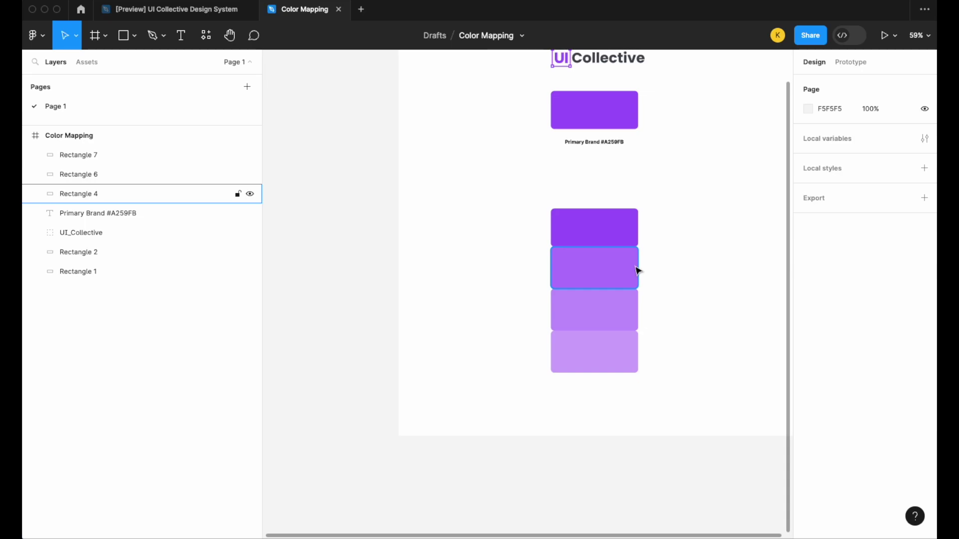
click(618, 364)
key(ctrl+d)
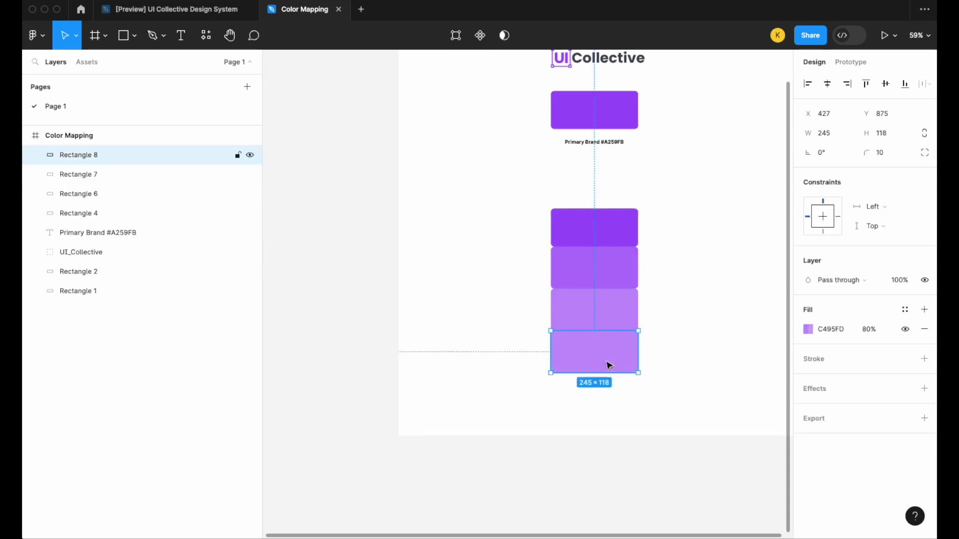
drag(608, 364, 722, 364)
Fill the original bottom swatch with solid D0AAFD sampled from the side copy and delete that copy.
click(604, 359)
click(807, 330)
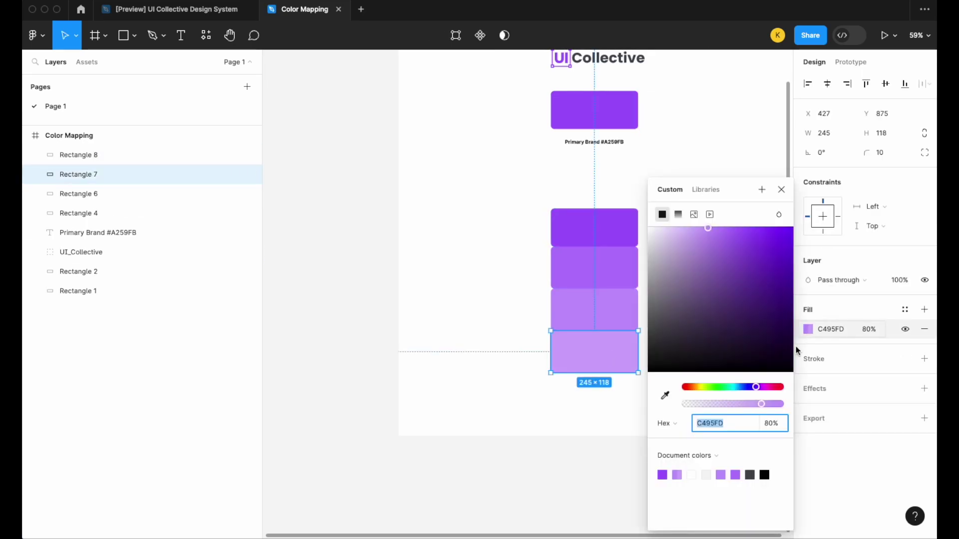
scroll(620, 402, right, 3)
click(669, 399)
click(637, 364)
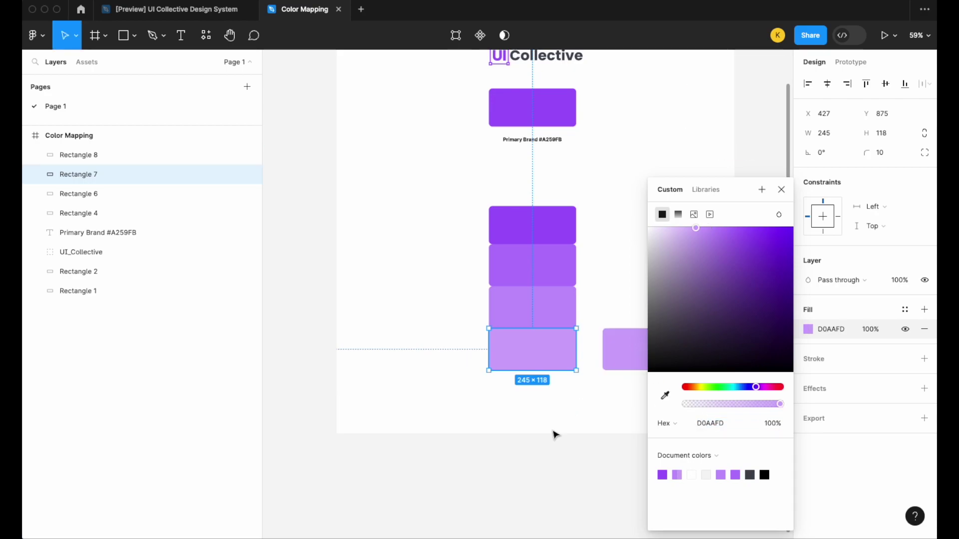
click(554, 434)
click(550, 361)
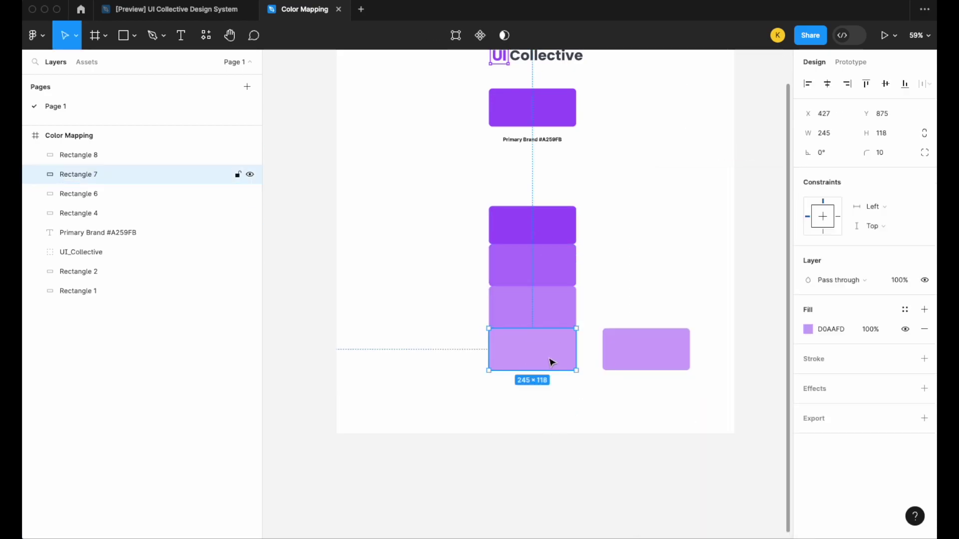
click(626, 315)
click(633, 346)
key(Delete)
Lengthen the Color Mapping frame downward and move the four-swatch stack down so its top sits at Y 820.
scroll(627, 349, down, 4)
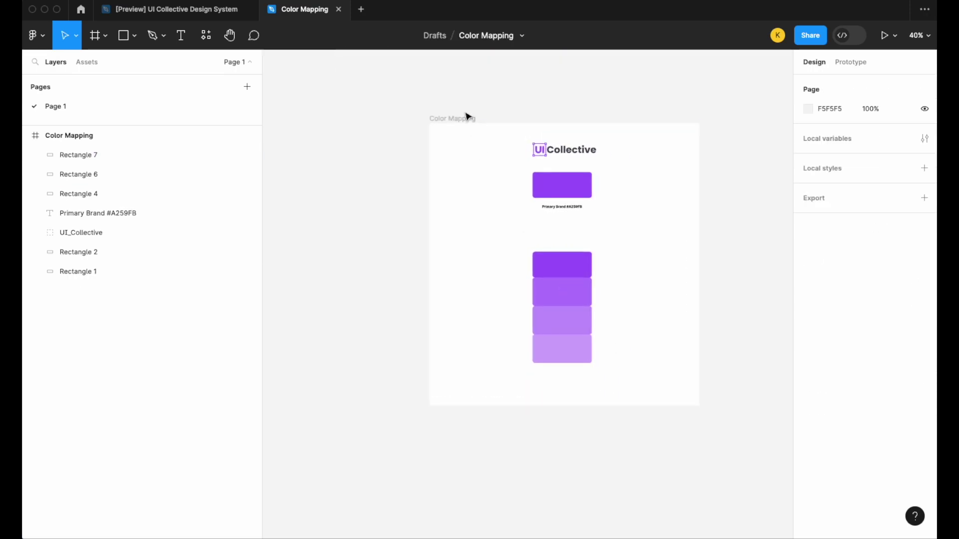
click(465, 118)
drag(636, 422, 569, 356)
scroll(579, 278, up, 3)
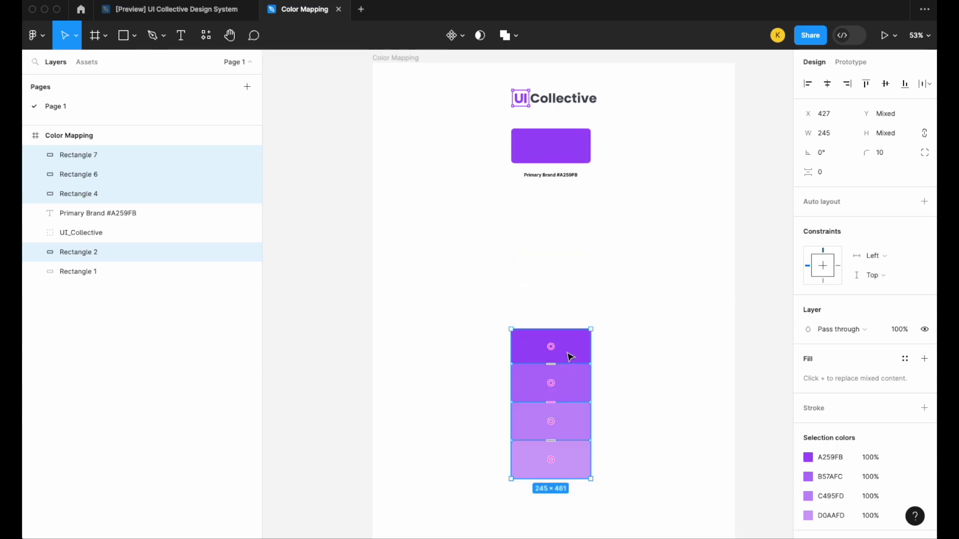
scroll(673, 319, down, 2)
click(672, 319)
scroll(600, 305, up, 2)
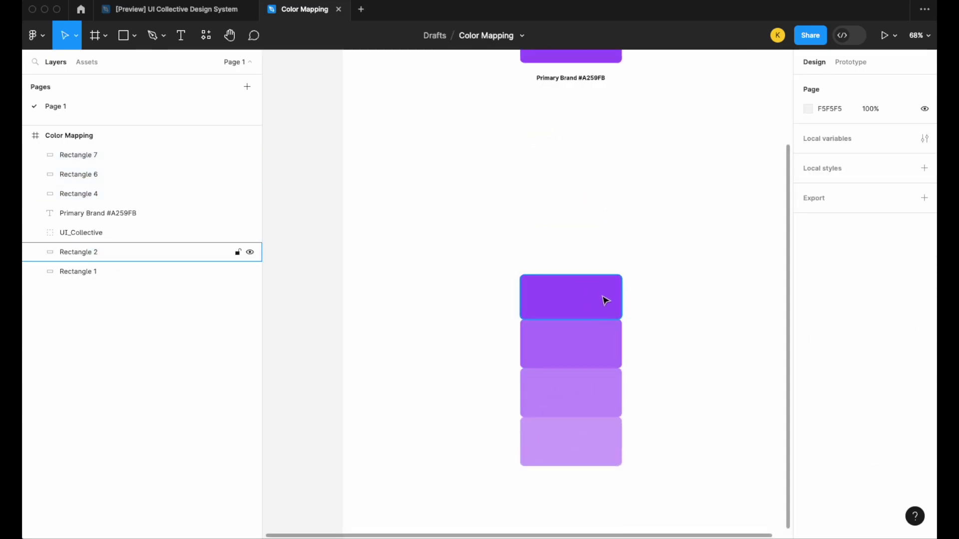
Try a lighter B57DF9 fill on the top swatch of the stack and undo it.
scroll(607, 299, down, 2)
click(606, 296)
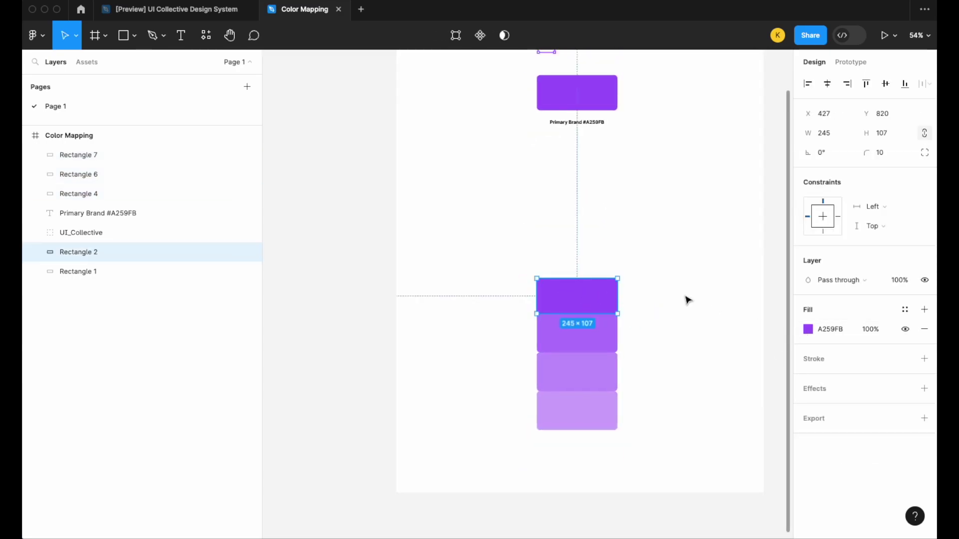
scroll(688, 300, up, 1)
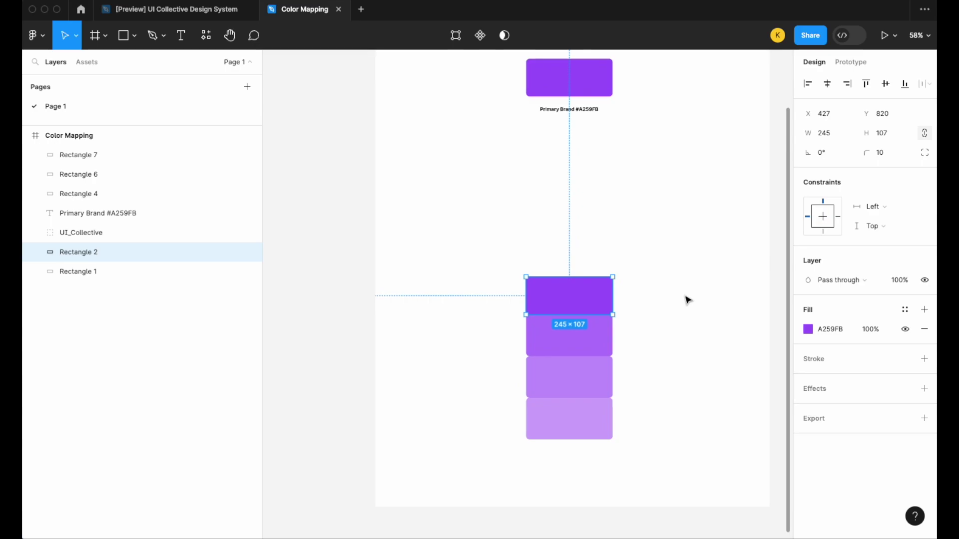
click(807, 329)
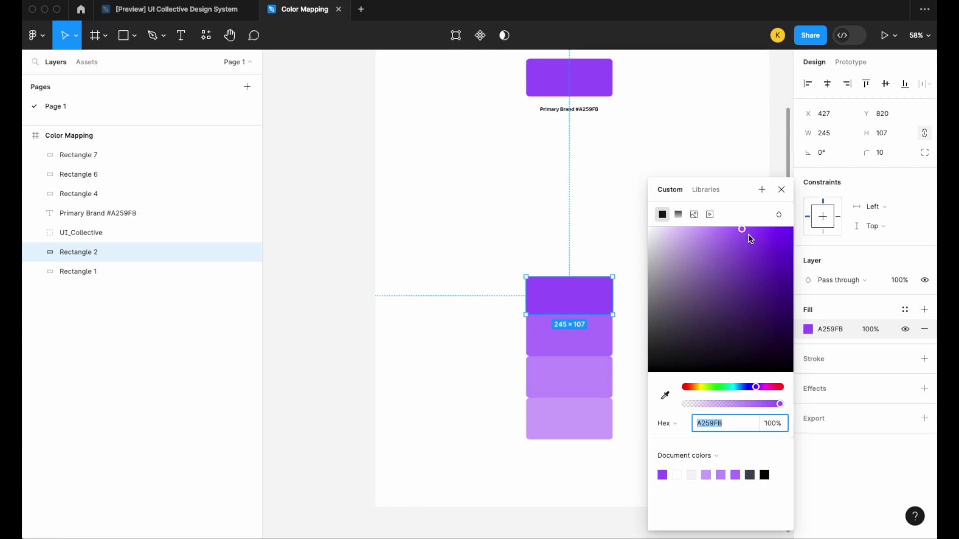
drag(748, 235, 720, 234)
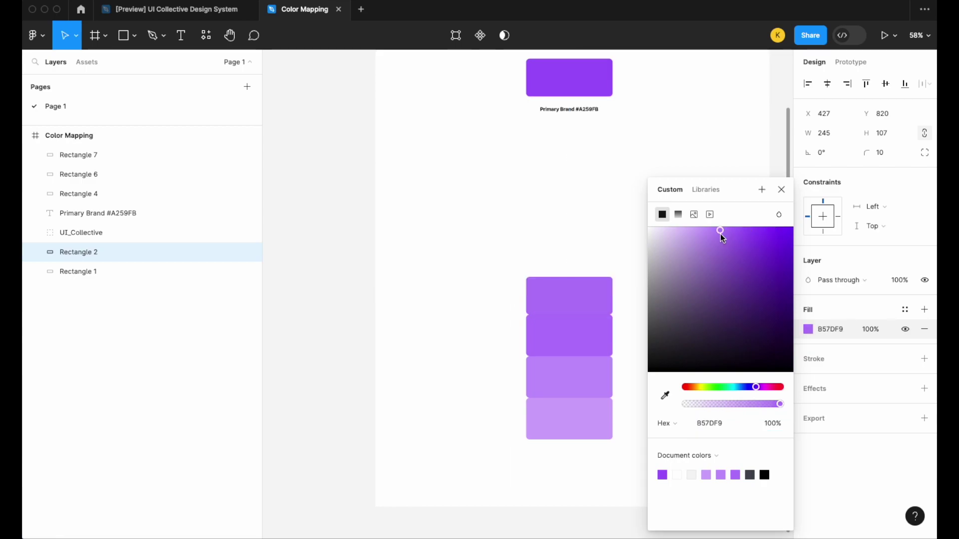
click(593, 228)
key(ctrl+z)
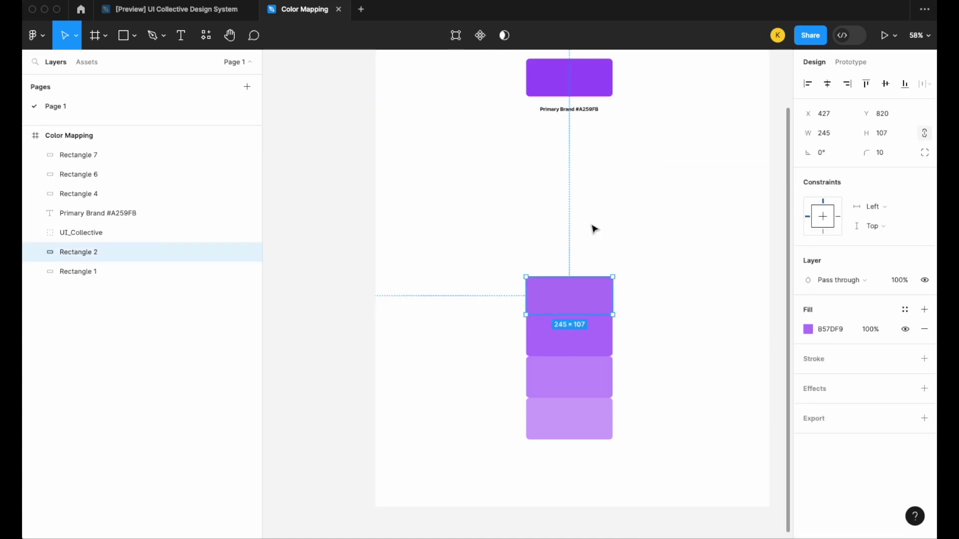
key(ctrl+z)
Restore the top stack swatch's fill to A259FB by sampling the Primary Brand swatch.
click(665, 248)
click(606, 299)
key(Escape)
click(603, 295)
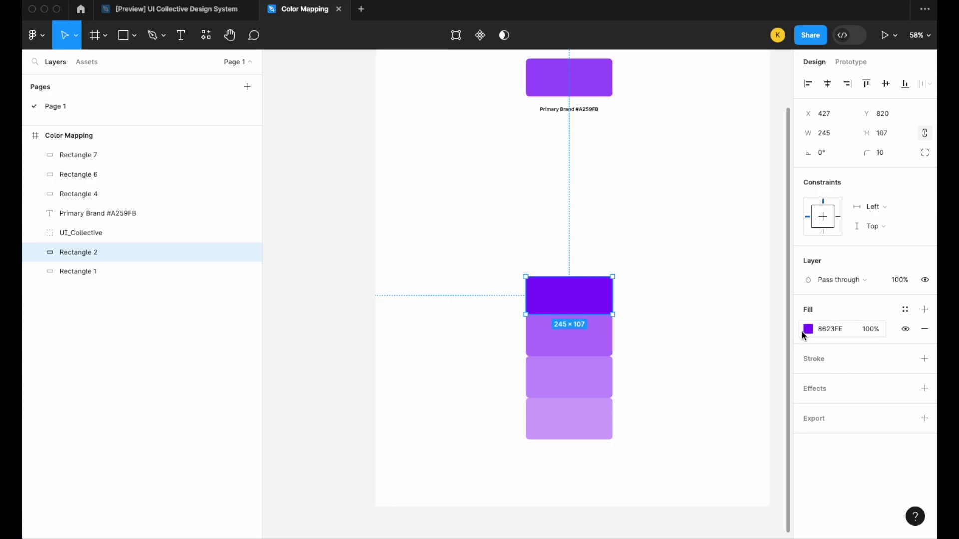
click(807, 329)
click(665, 396)
click(570, 90)
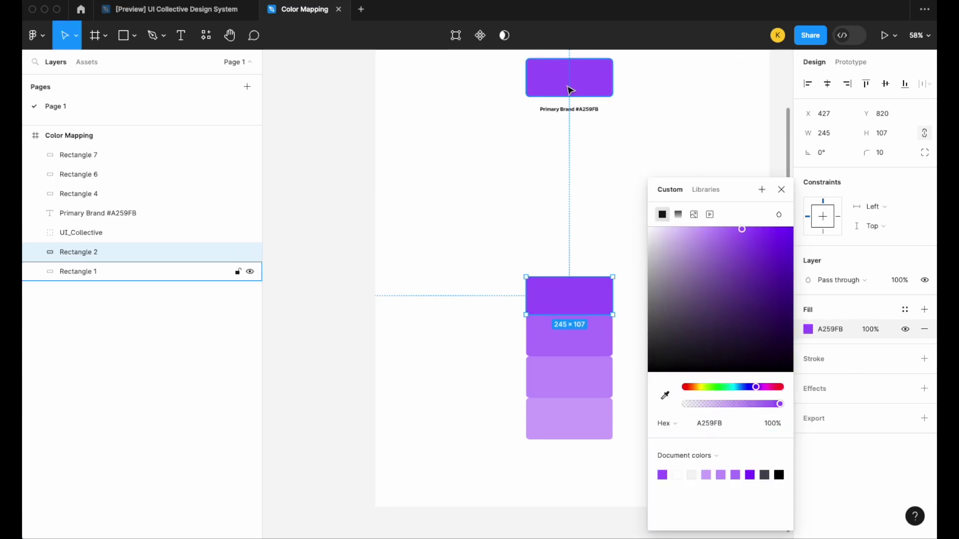
click(559, 198)
Duplicate the top stack swatch directly above itself at Y 713 and set the copy's fill to 9A4AFD.
drag(583, 296, 584, 258)
scroll(584, 258, up, 5)
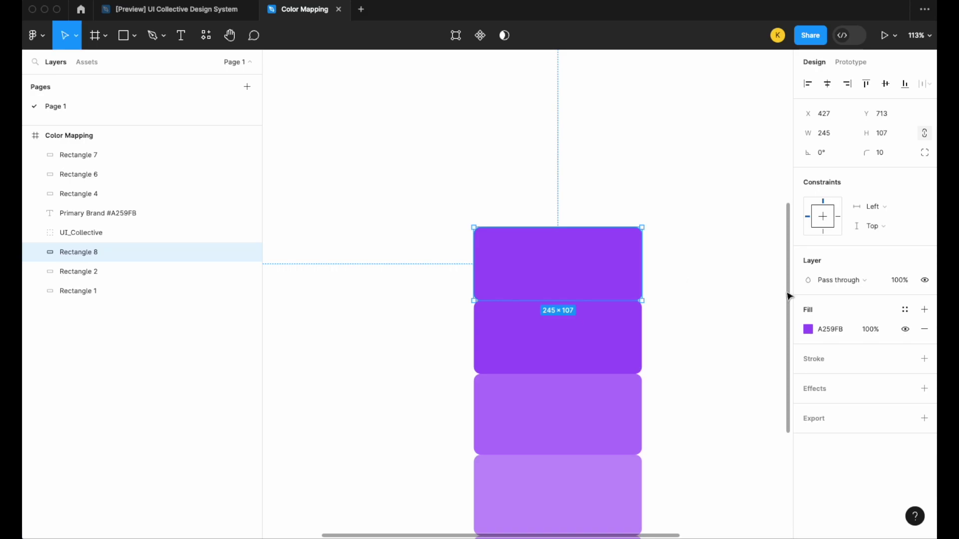
click(808, 330)
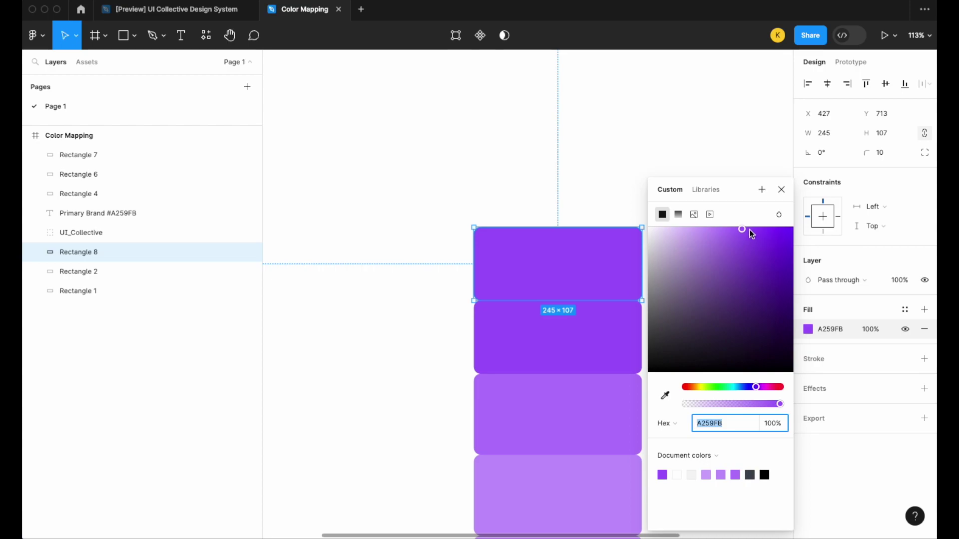
drag(749, 230, 750, 230)
scroll(751, 230, down, 3)
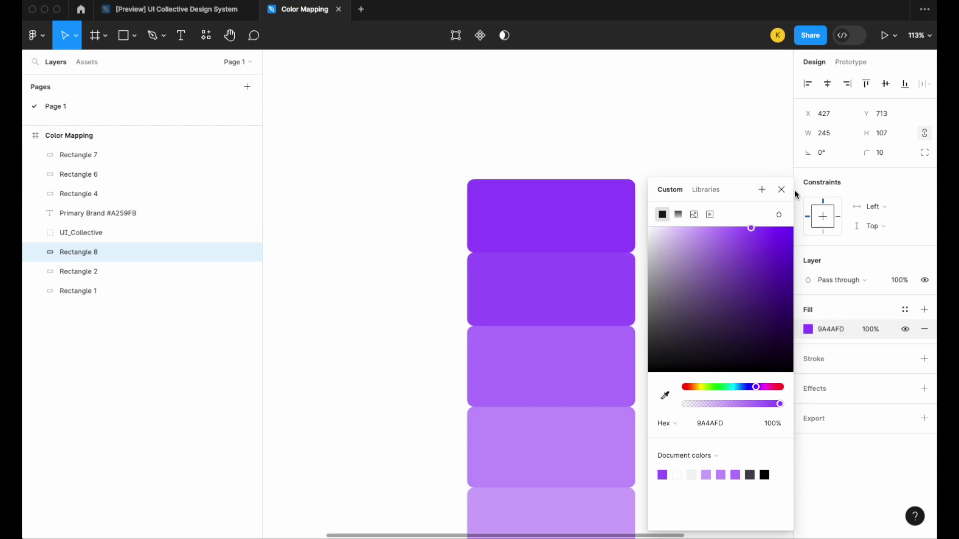
click(781, 189)
click(689, 208)
Duplicate the 9A4AFD swatch directly above itself at Y 606 and set the copy's fill to 933AFF.
scroll(690, 208, down, 2)
click(601, 276)
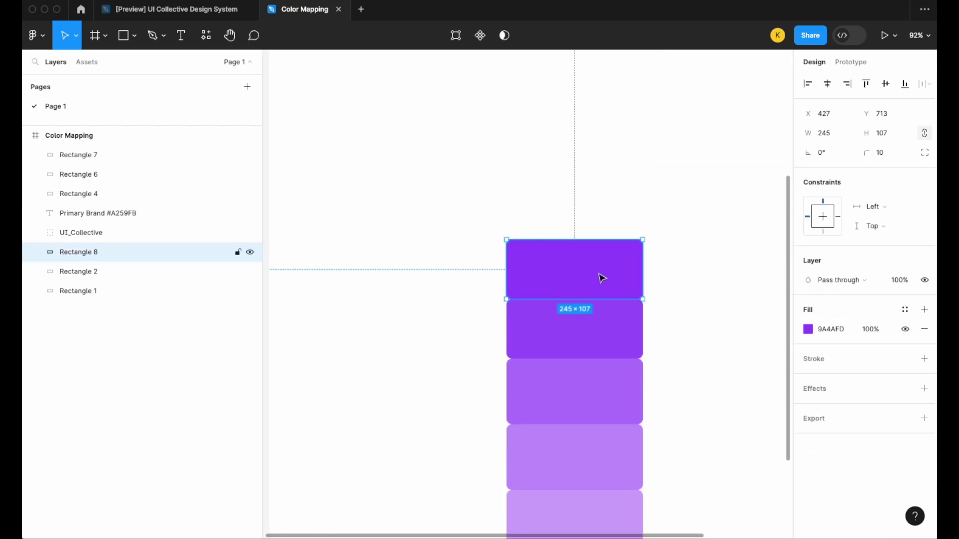
drag(601, 276, 601, 218)
scroll(601, 218, down, 4)
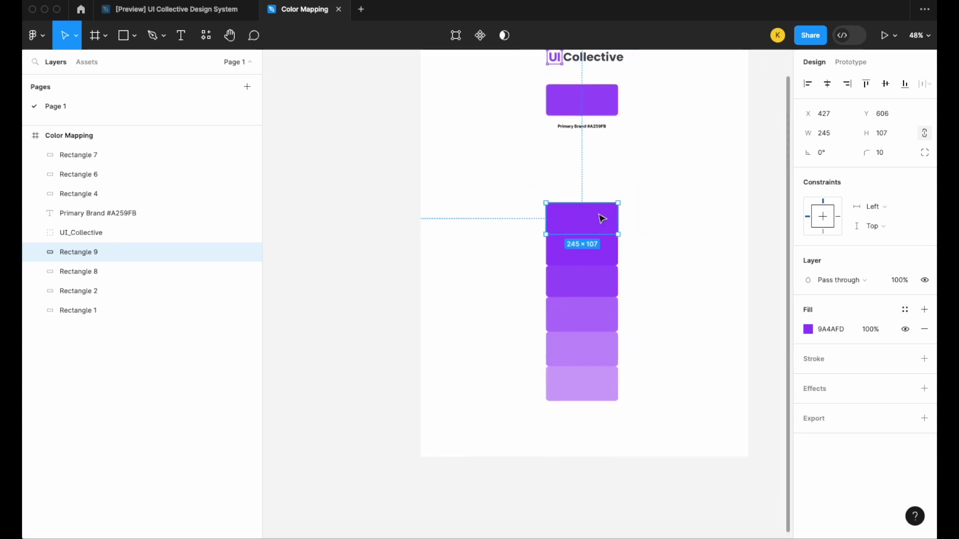
scroll(601, 218, up, 3)
click(807, 329)
drag(757, 230, 751, 227)
click(654, 171)
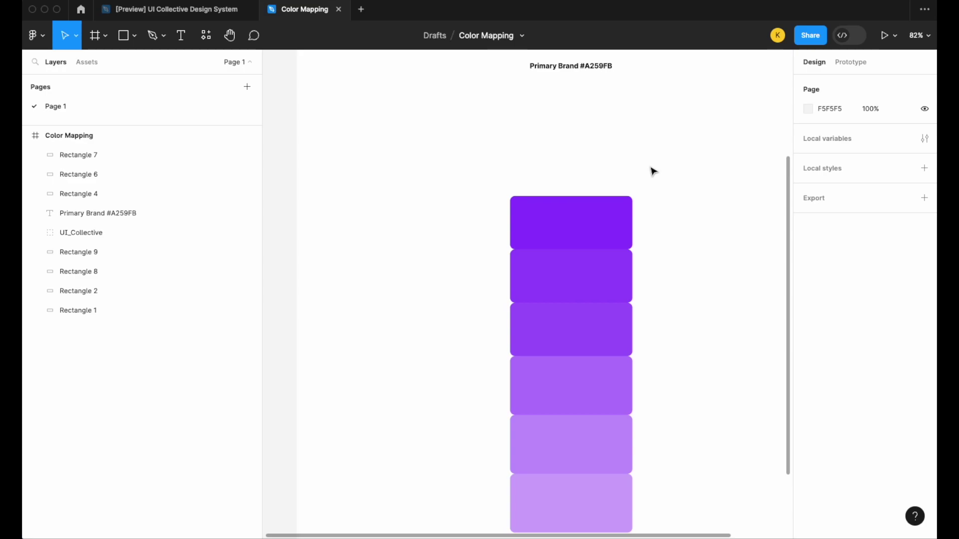
Duplicate the 933AFF swatch directly above itself at Y 499 and set the copy's fill to 8623FE.
scroll(653, 171, down, 3)
click(607, 203)
drag(606, 203, 608, 173)
click(807, 329)
click(772, 229)
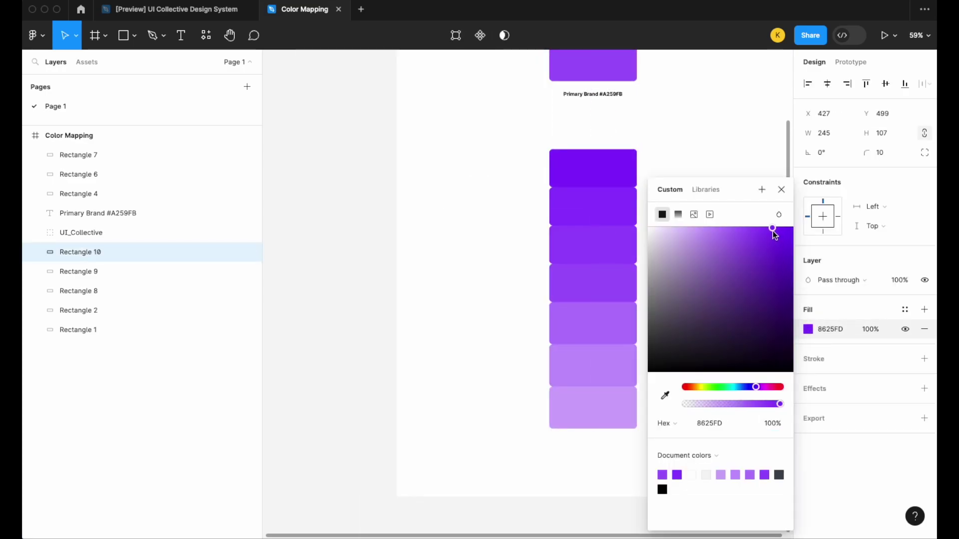
click(745, 207)
click(710, 216)
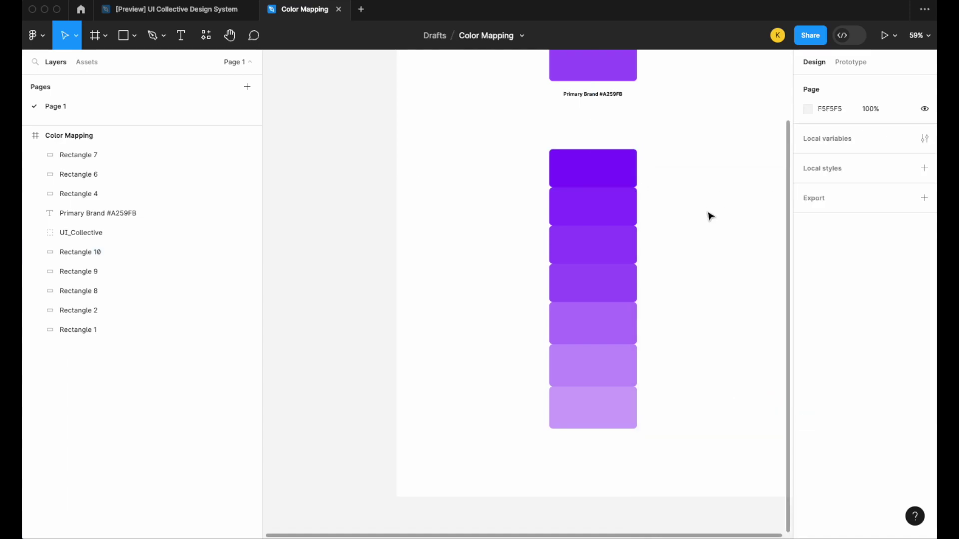
Set the corner radius of the five middle swatches to 4.
scroll(700, 239, down, 2)
scroll(676, 233, up, 3)
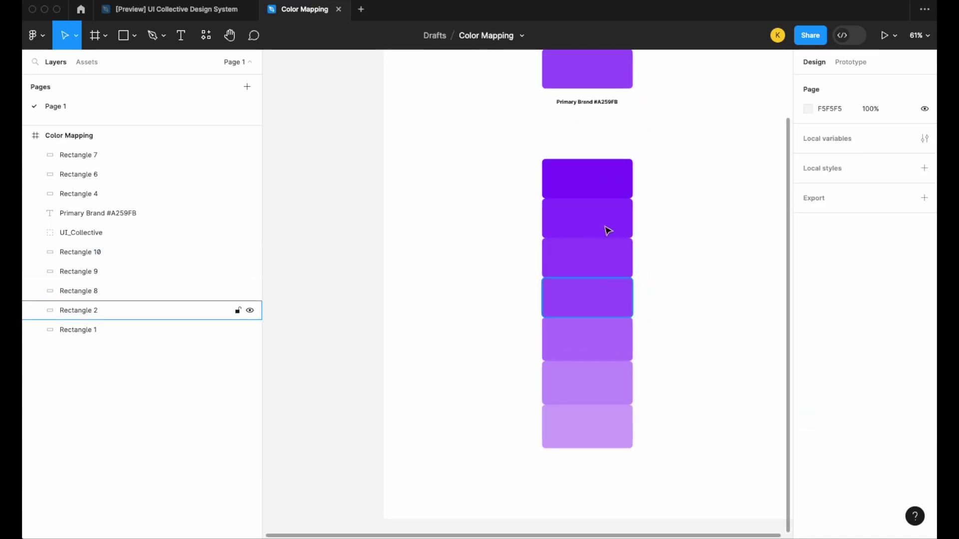
drag(674, 405, 557, 220)
click(888, 158)
text(0)
click(679, 263)
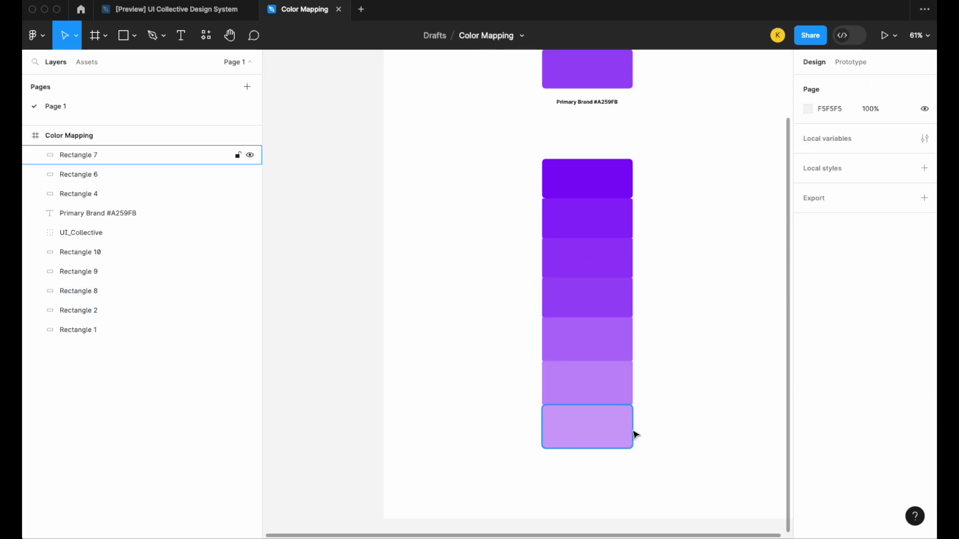
Set the bottom swatch's two upper corner radii to 0, keeping its lower corners rounded.
scroll(635, 434, up, 2)
click(593, 435)
click(924, 152)
click(827, 174)
text(0)
click(868, 175)
click(838, 173)
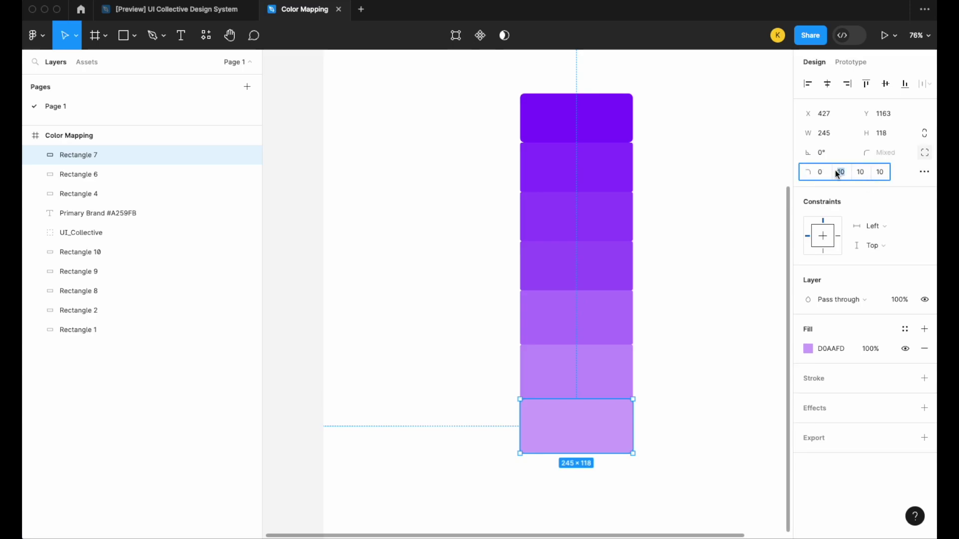
Set the top swatch's two lower corner radii to 0, keeping its upper corners rounded.
click(599, 120)
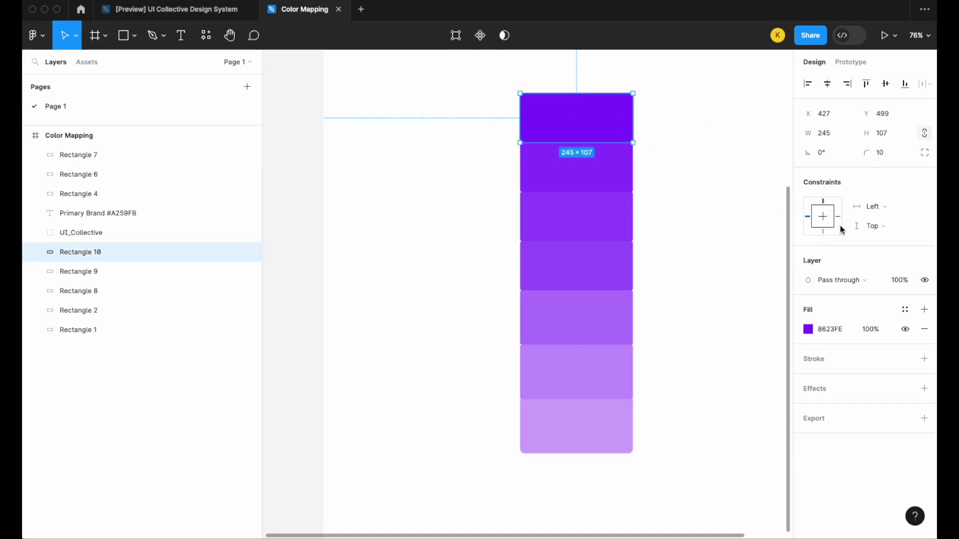
click(924, 152)
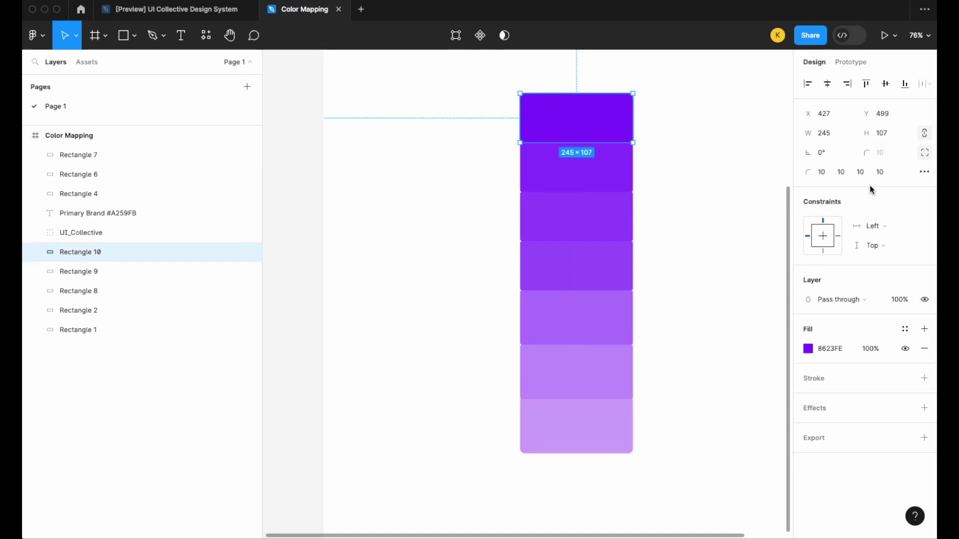
click(842, 172)
click(862, 173)
text(0)
click(881, 174)
text(0)
key(Return)
Set the corner radius of all five middle swatches to 0 so the stack has straight inner edges.
click(572, 189)
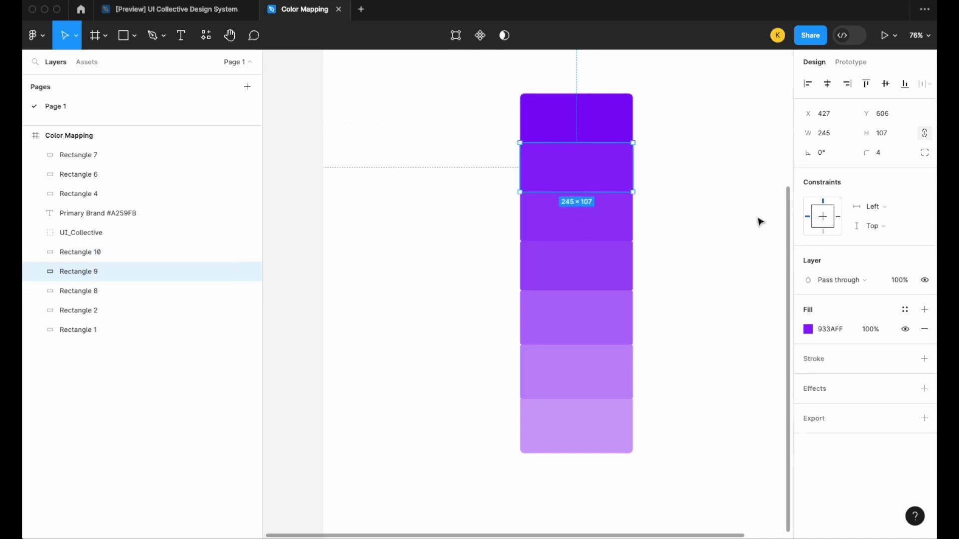
click(687, 240)
drag(668, 302, 548, 187)
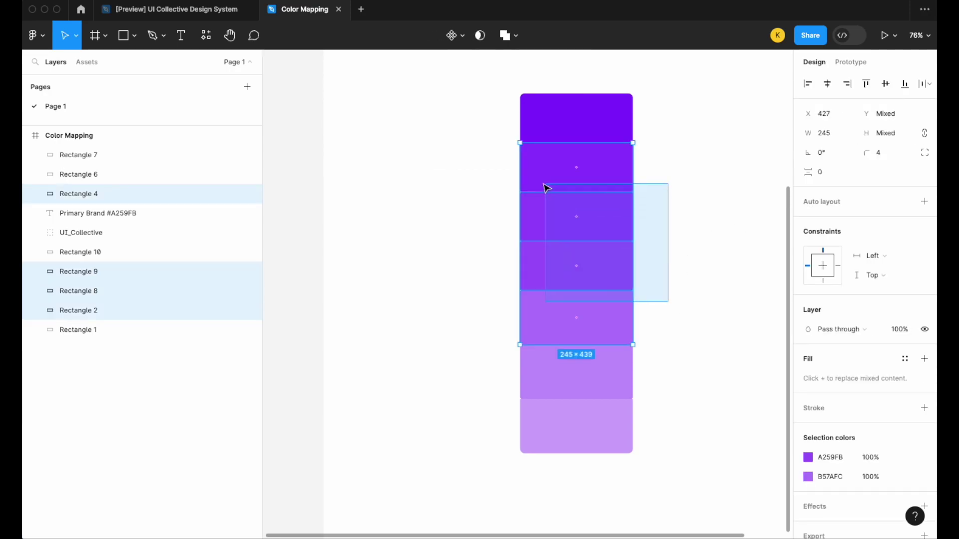
click(889, 153)
key(Return)
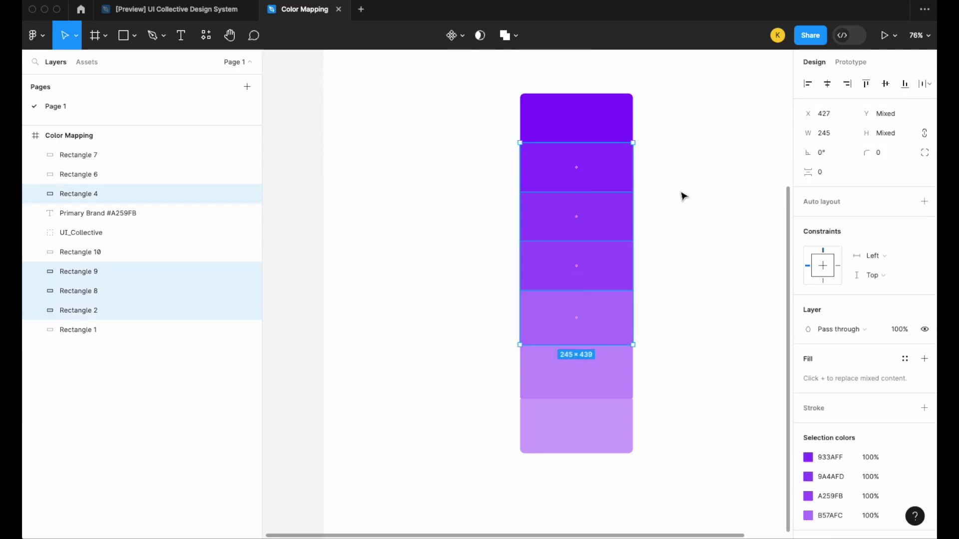
click(681, 195)
click(608, 388)
click(888, 154)
key(Return)
click(736, 165)
ctrl+scroll(702, 328, down, 5)
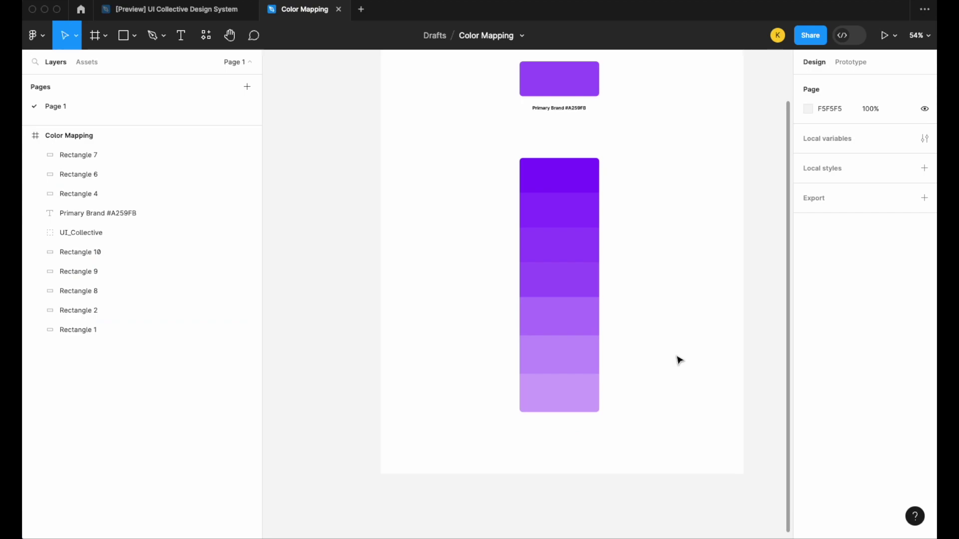
scroll(678, 374, down, 2)
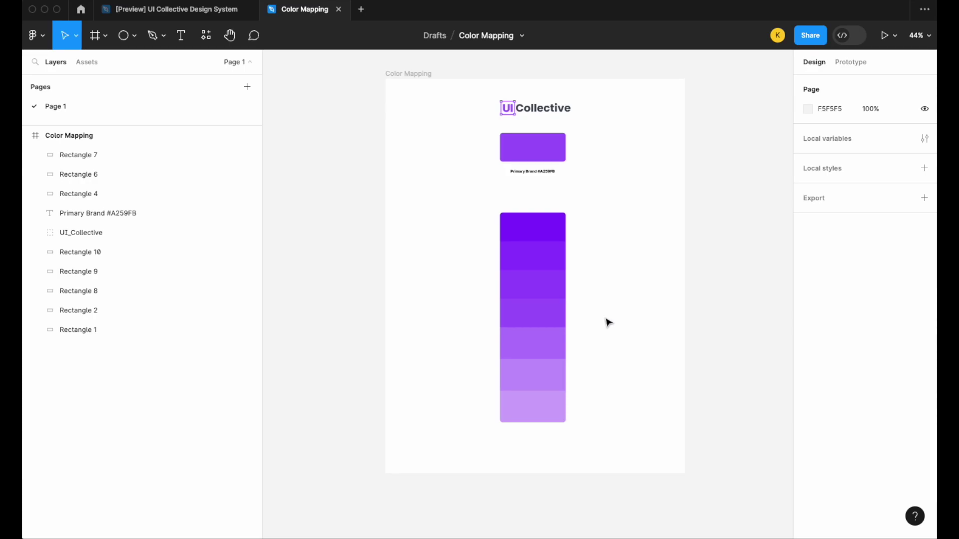
Draw a circle about 97 × 97 beside the top swatch of the purple stack.
scroll(607, 322, up, 3)
click(133, 36)
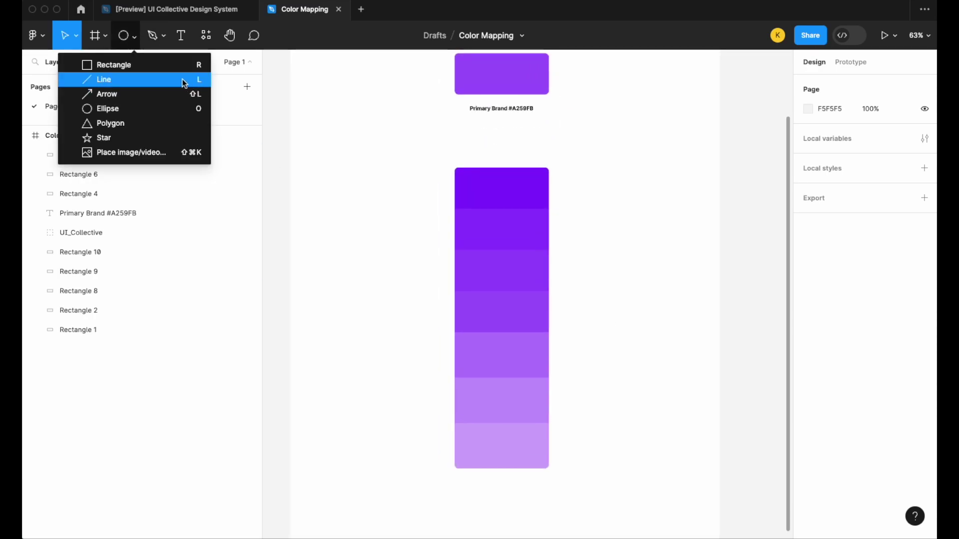
click(159, 108)
scroll(674, 194, up, 3)
mouse_move(564, 162)
mouse_down()
mouse_move(616, 214)
mouse_move(610, 189)
mouse_up()
Fill the circle with the dark gray #444955 sampled from the "Collective" logo text.
scroll(620, 198, up, 5)
click(810, 331)
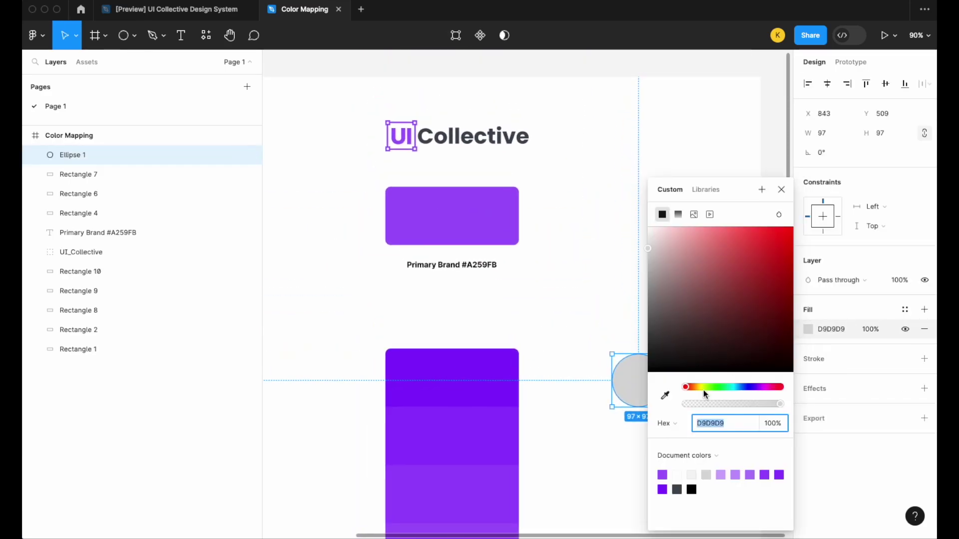
click(664, 396)
click(497, 128)
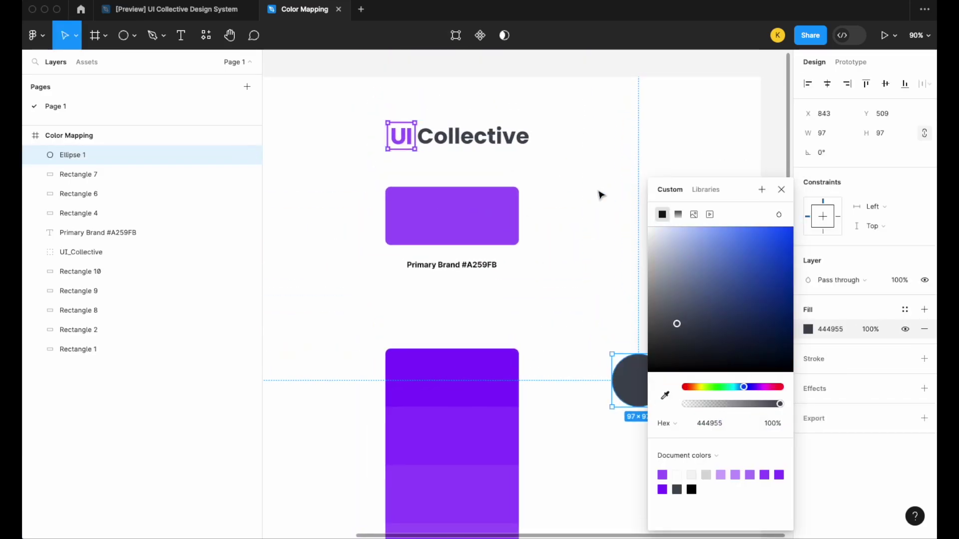
click(599, 197)
Duplicate the "Primary Brand #A259FB" label and place the copy beneath the dark circle.
scroll(608, 203, down, 2)
click(486, 230)
alt+drag(486, 230, 673, 391)
Change the copied label's wording to "Text Body #A259FB".
double_click(644, 382)
key(BackSpace)
key(BackSpace)
key(BackSpace)
key(BackSpace)
key(BackSpace)
key(BackSpace)
key(BackSpace)
key(BackSpace)
key(BackSpace)
text(Text Body #A259FB)
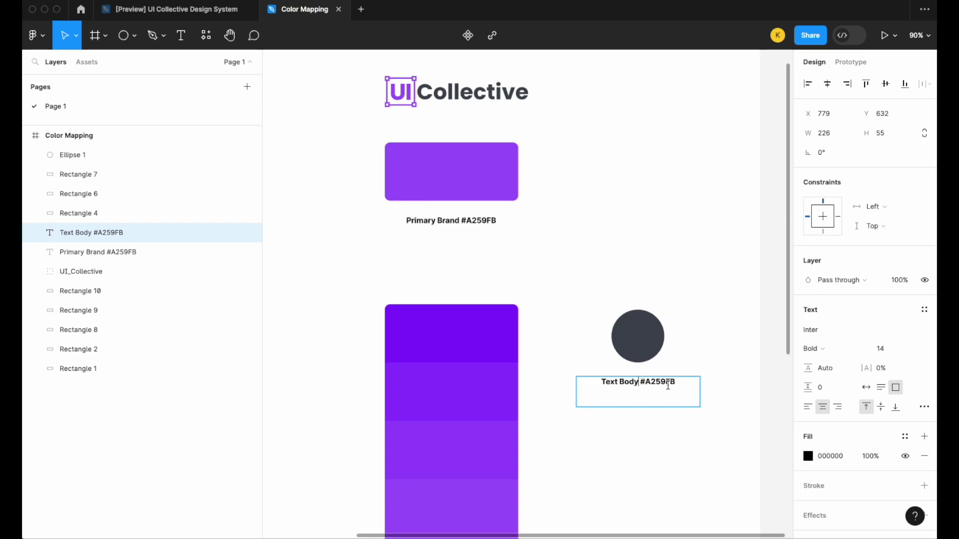
scroll(669, 386, up, 3)
key(Escape)
Replace the hex code in the circle's label with the circle's own fill code, so it reads "Text Body #444955".
click(630, 326)
click(833, 333)
key(ctrl+c)
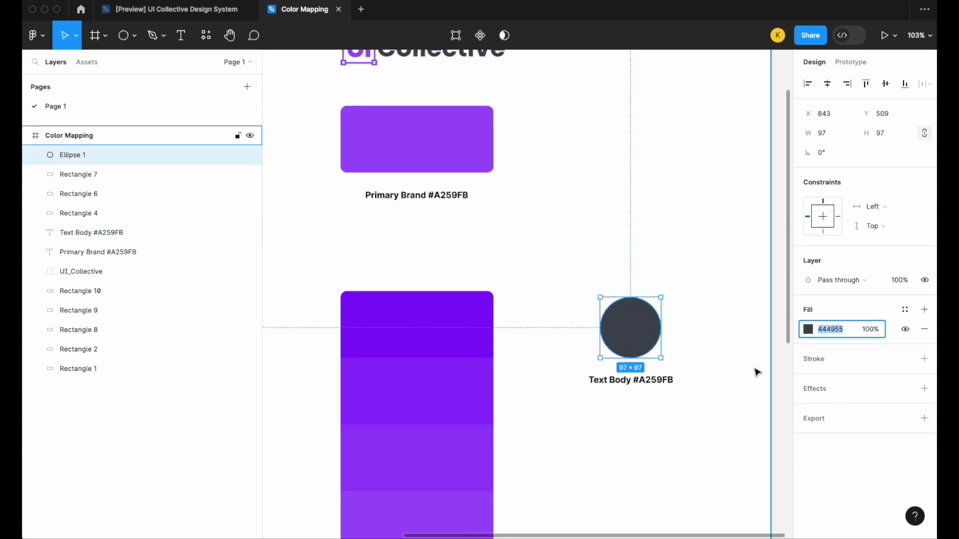
double_click(666, 380)
double_click(666, 380)
key(ctrl+v)
click(740, 319)
Move the "Text Body #444955" label up closer to the circle and fine-tune the pair's position beside the top swatch.
click(663, 384)
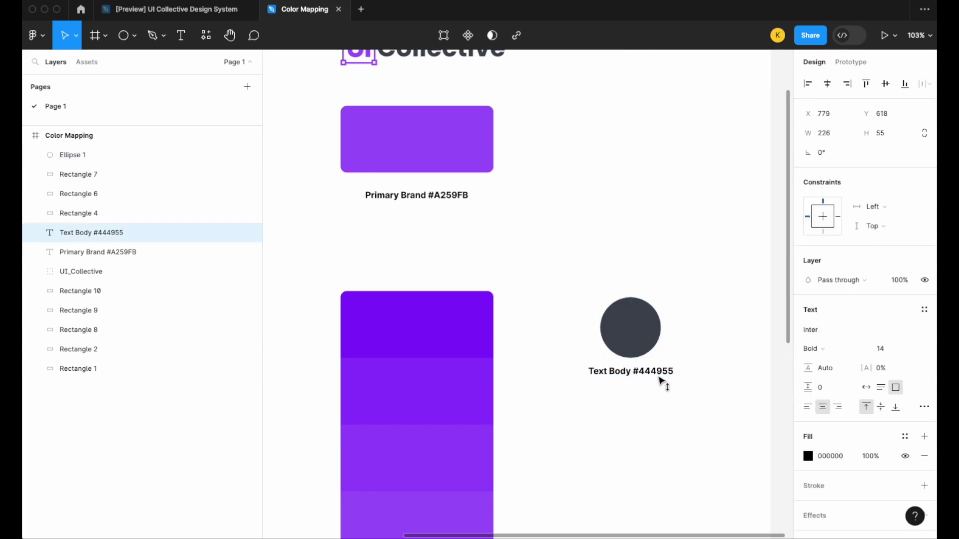
shift+click(646, 343)
drag(647, 343, 655, 354)
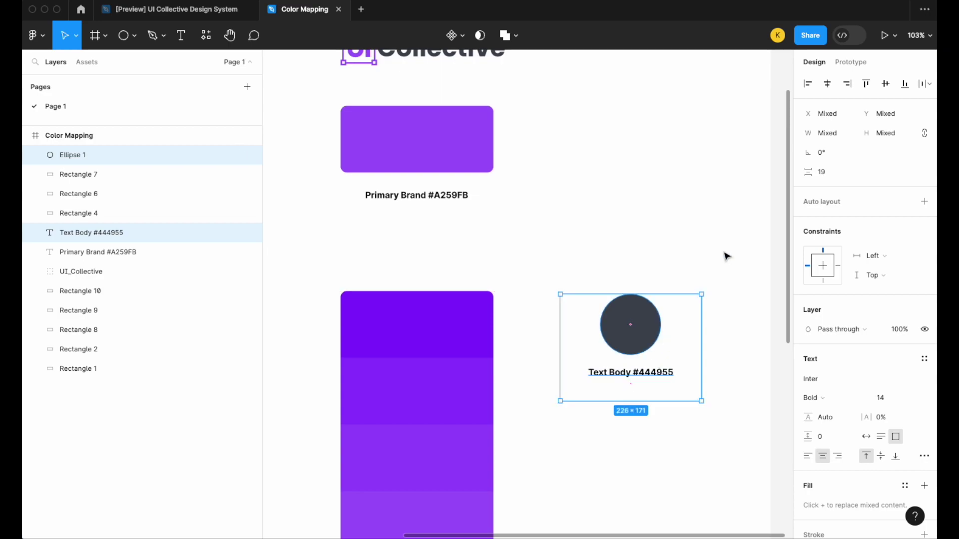
click(729, 249)
In the WebAIM Contrast Checker, examine the contrast ratio and the WCAG AA and AAA ratings for normal and large text.
scroll(730, 248, down, 6)
scroll(730, 249, down, 1)
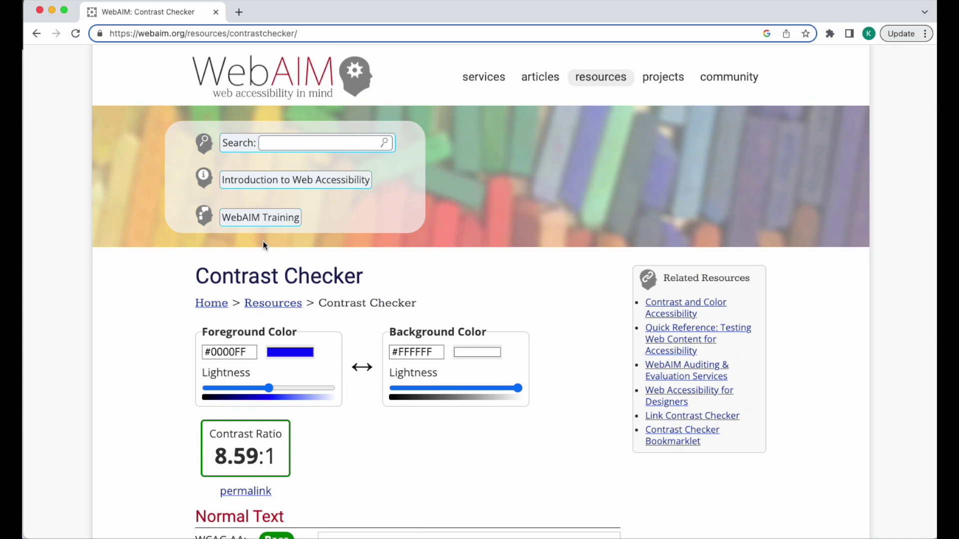
click(445, 432)
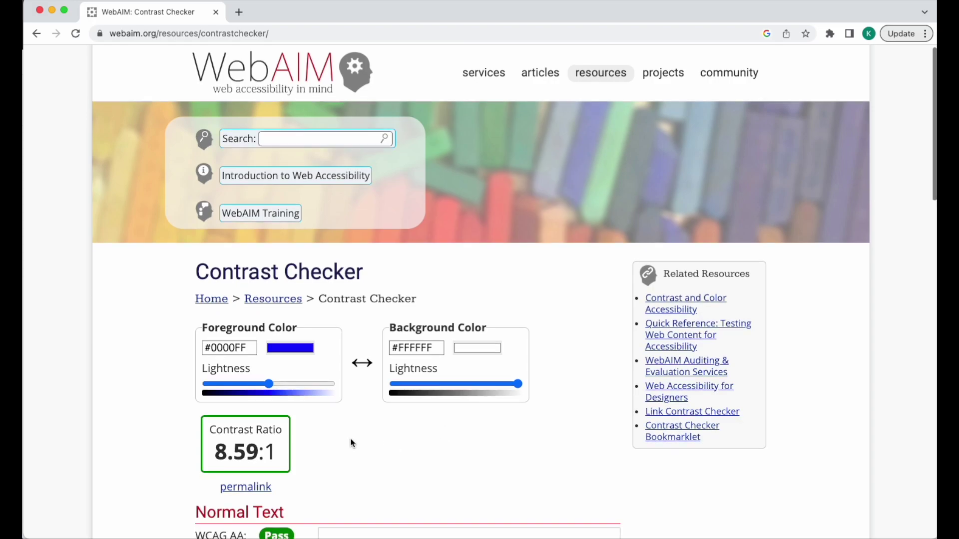
scroll(349, 439, down, 5)
scroll(329, 340, down, 3)
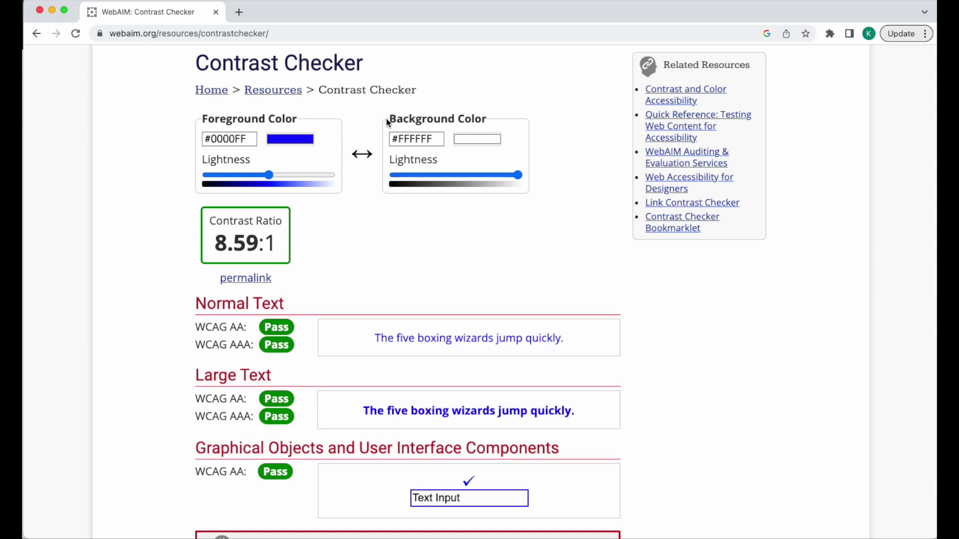
scroll(400, 149, down, 1)
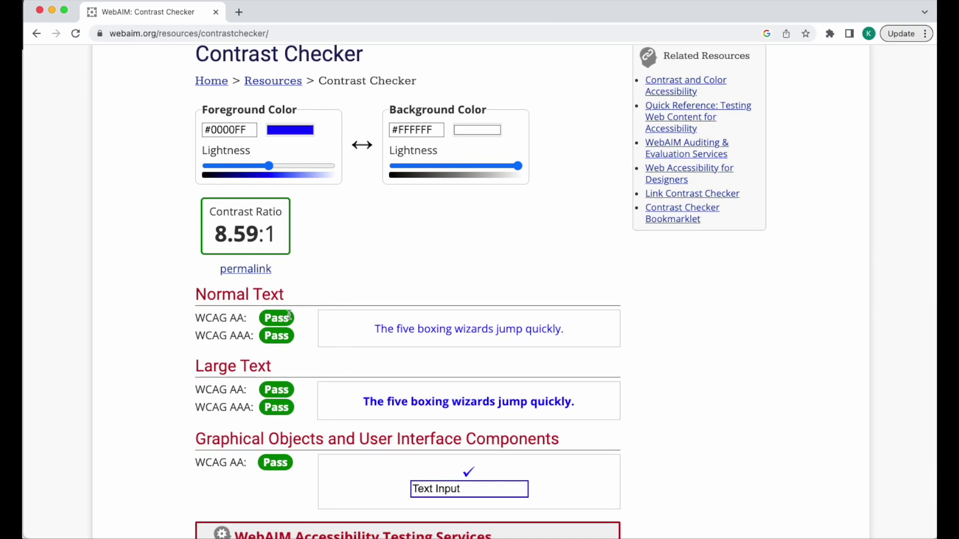
drag(250, 324, 196, 316)
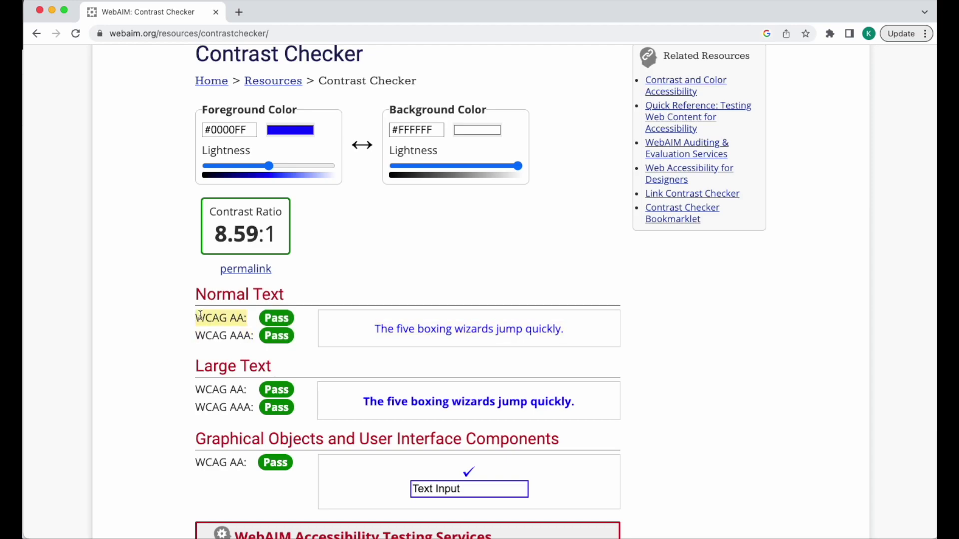
Back in Figma, place copies of the "Text Body #444955" label over the top, fourth and bottom purple swatches.
click(52, 11)
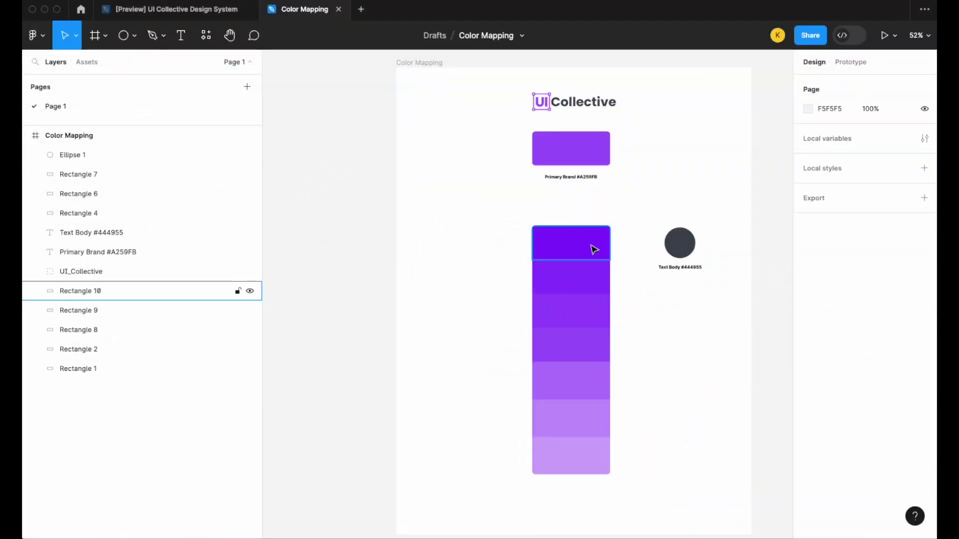
scroll(694, 275, up, 2)
click(696, 273)
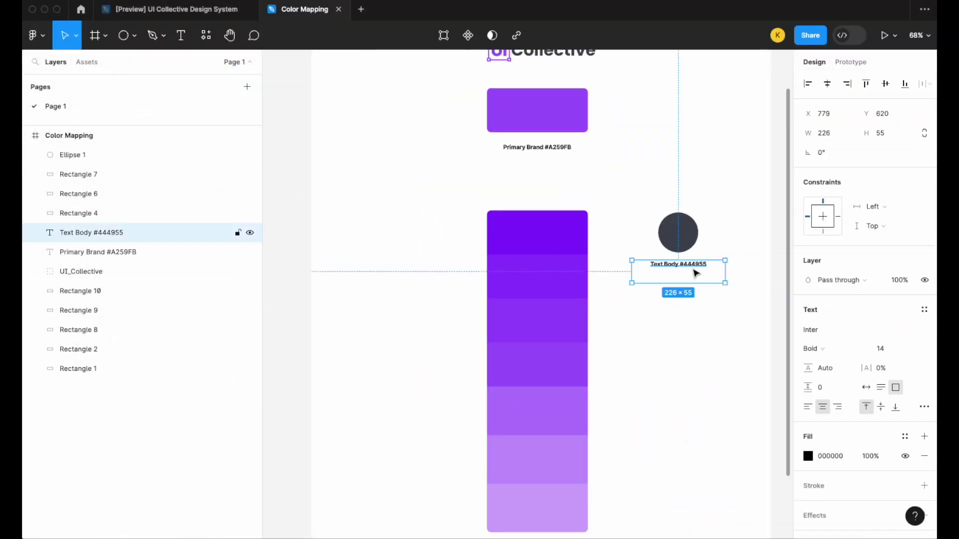
drag(696, 273, 544, 334)
scroll(559, 240, down, 2)
key(Escape)
click(559, 480)
key(ctrl+])
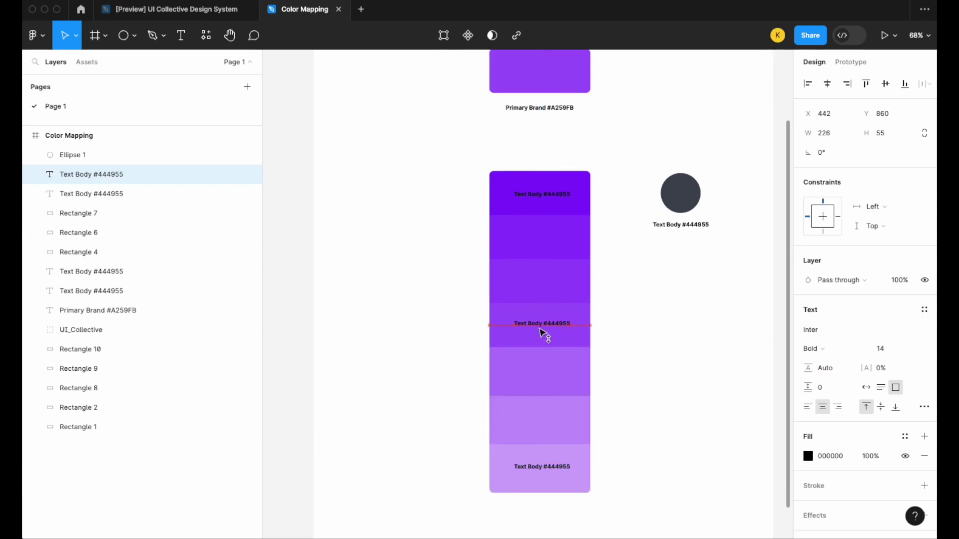
Compare the labels' legibility across the swatch stack and inspect the top swatch's fill code.
scroll(578, 211, up, 3)
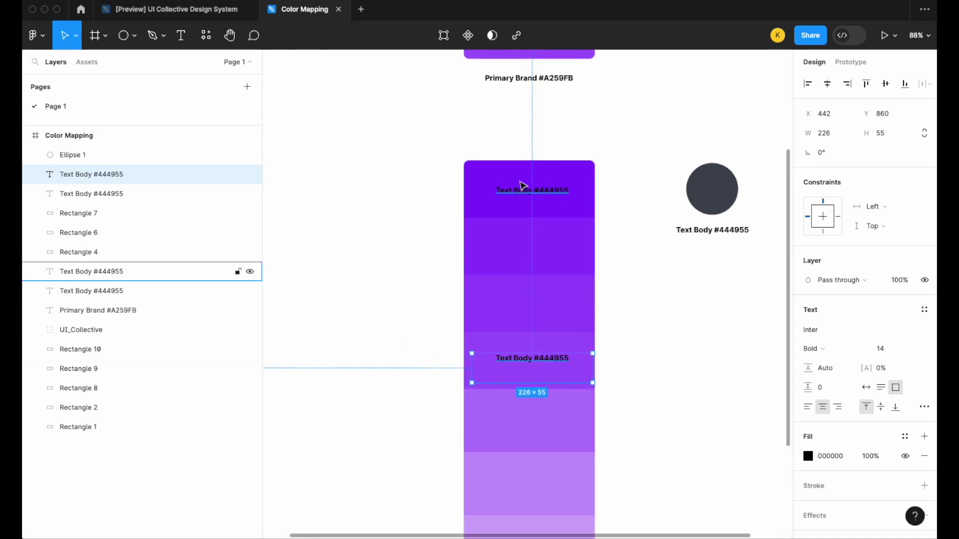
scroll(549, 260, down, 3)
scroll(529, 270, up, 5)
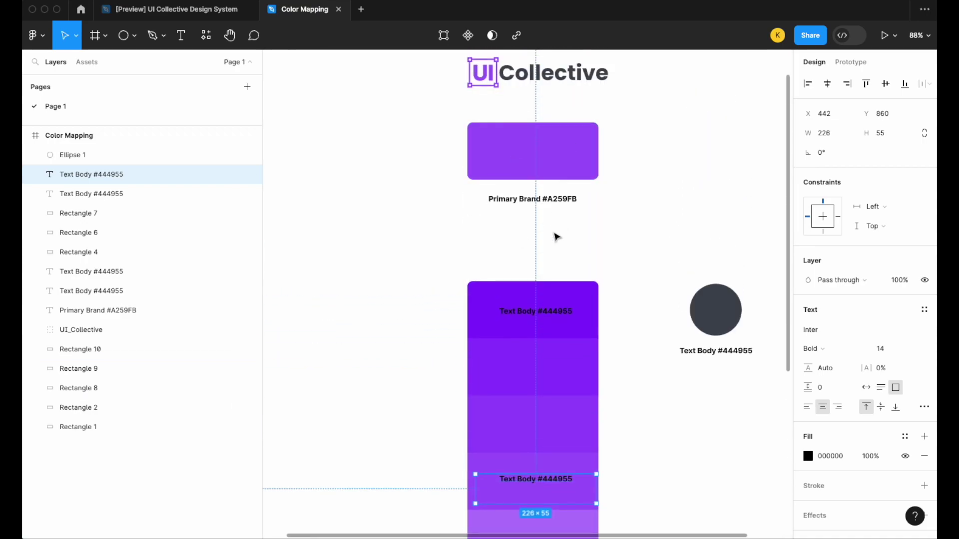
scroll(544, 299, down, 10)
scroll(565, 319, up, 7)
scroll(565, 319, right, 2)
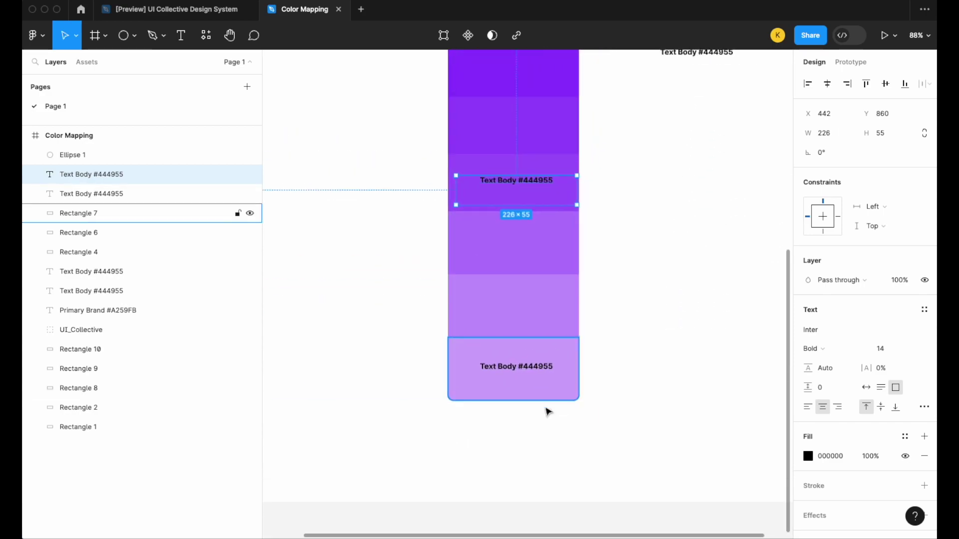
click(549, 146)
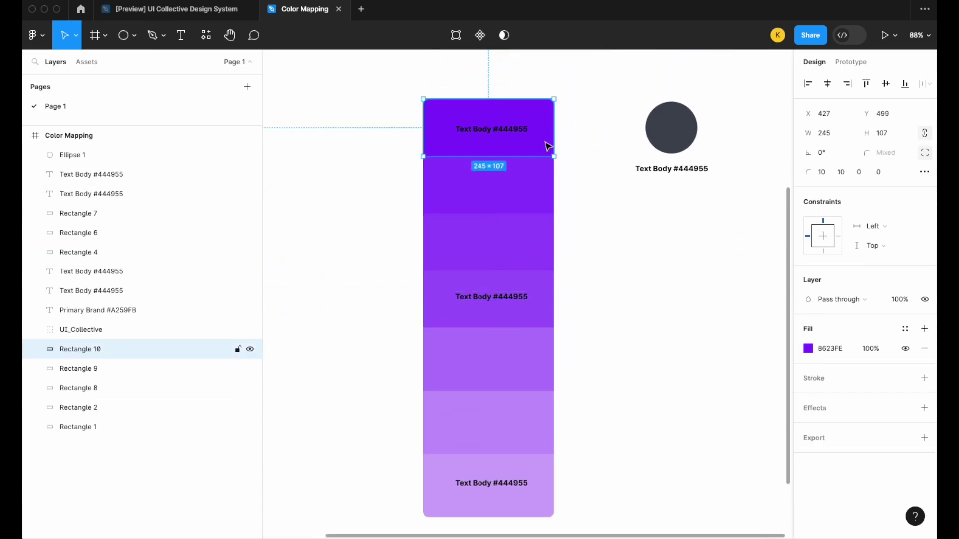
click(832, 346)
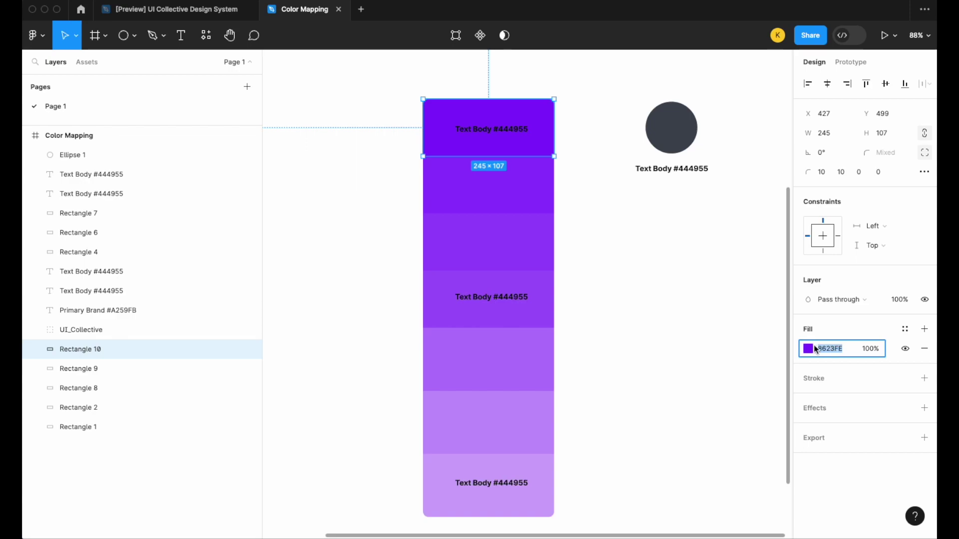
Set the text fill of the label beneath the circle to the dark gray #444955 sampled from the circle.
click(520, 132)
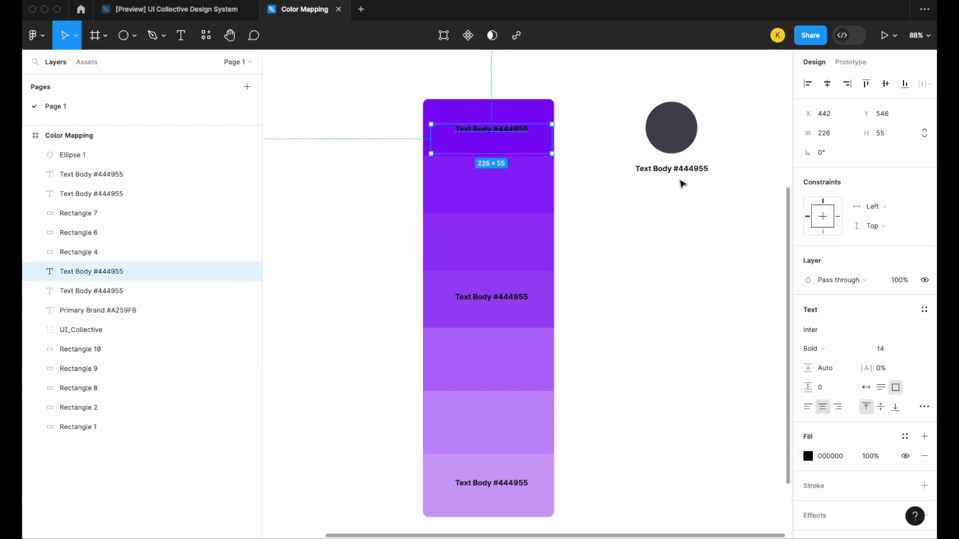
click(681, 179)
click(807, 456)
click(664, 396)
click(669, 125)
Recolor the three labels on the purple swatches together with #444955 sampled from the dark circle.
click(497, 142)
shift+click(495, 299)
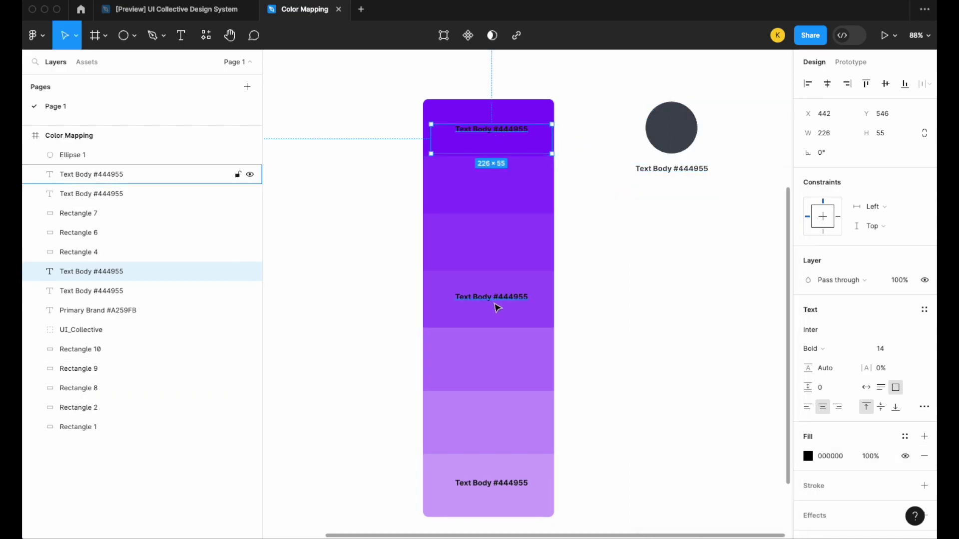
shift+click(506, 485)
click(807, 485)
click(664, 394)
click(671, 127)
Copy the top label's fill code and set it as the foreground color #444955 in the WebAIM Contrast Checker.
click(554, 146)
click(551, 146)
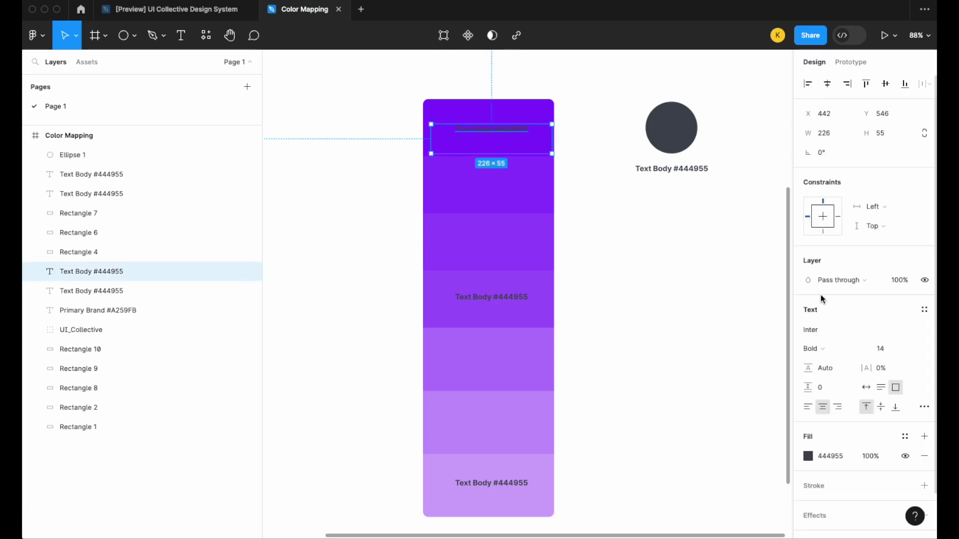
click(830, 460)
key(super+c)
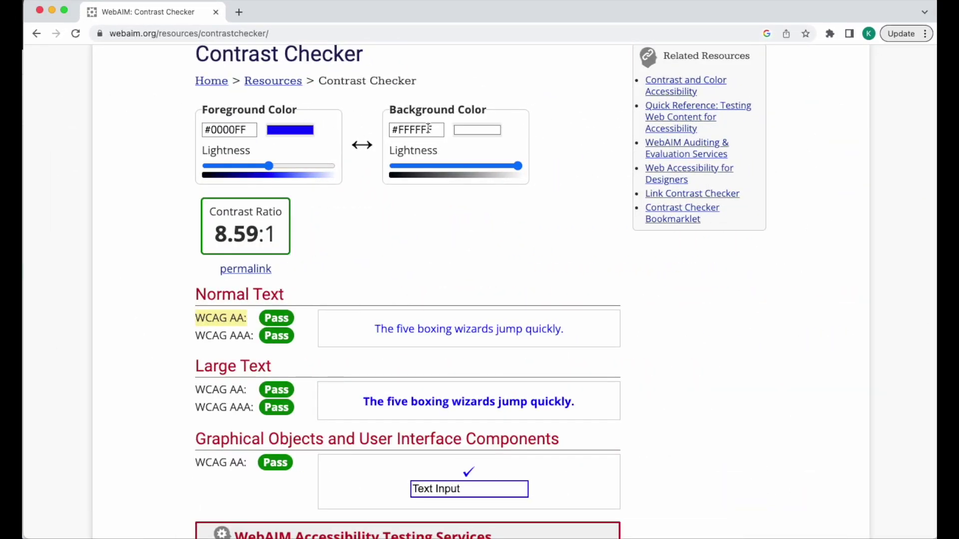
double_click(236, 132)
key(super+v)
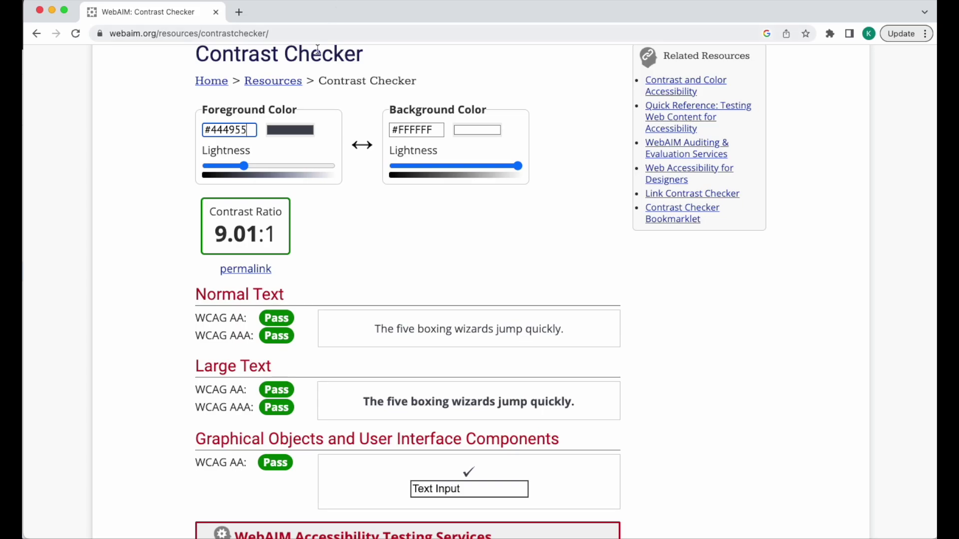
Check the text color against the top swatch by setting its fill code #8623FE as the contrast checker's background color.
click(52, 9)
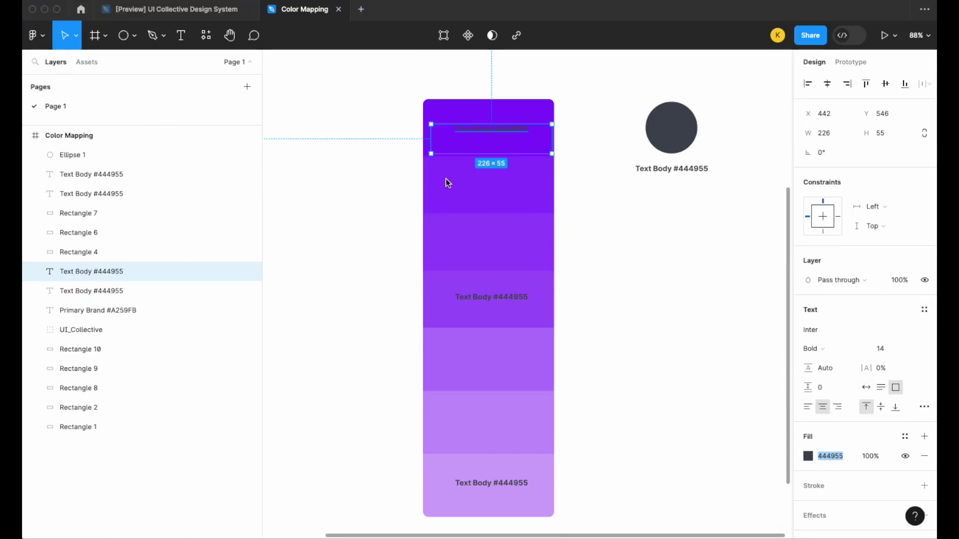
click(552, 123)
click(836, 351)
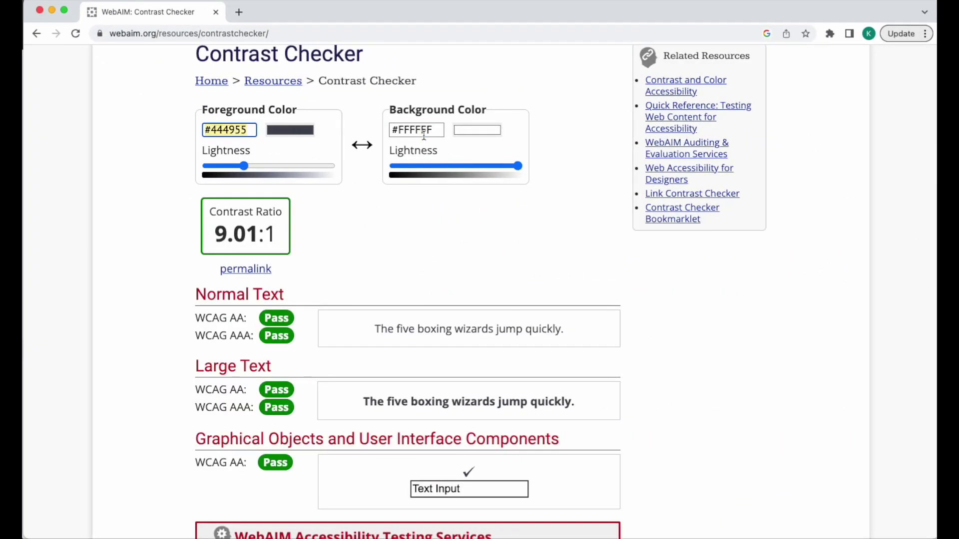
click(441, 129)
key(super+a)
text(#8623FE)
scroll(484, 311, down, 1)
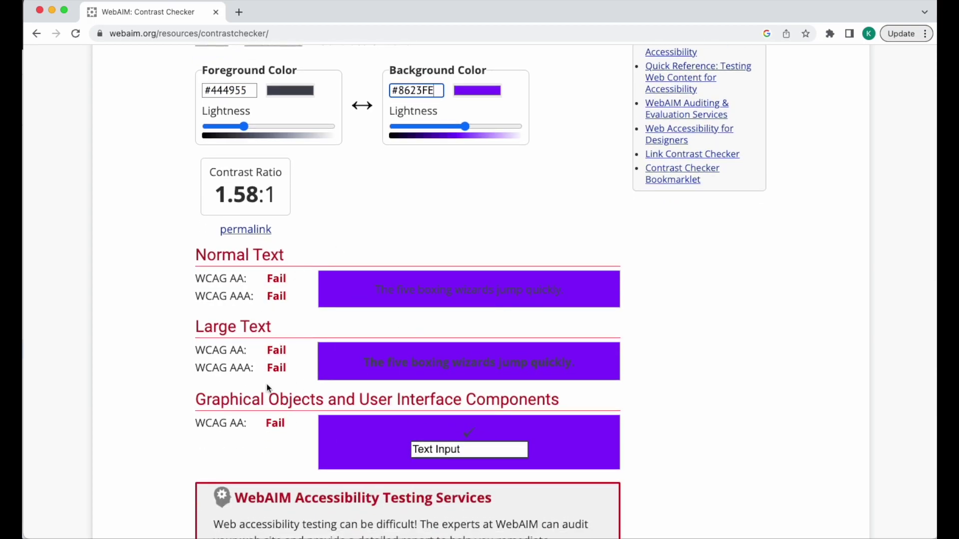
scroll(328, 272, up, 1)
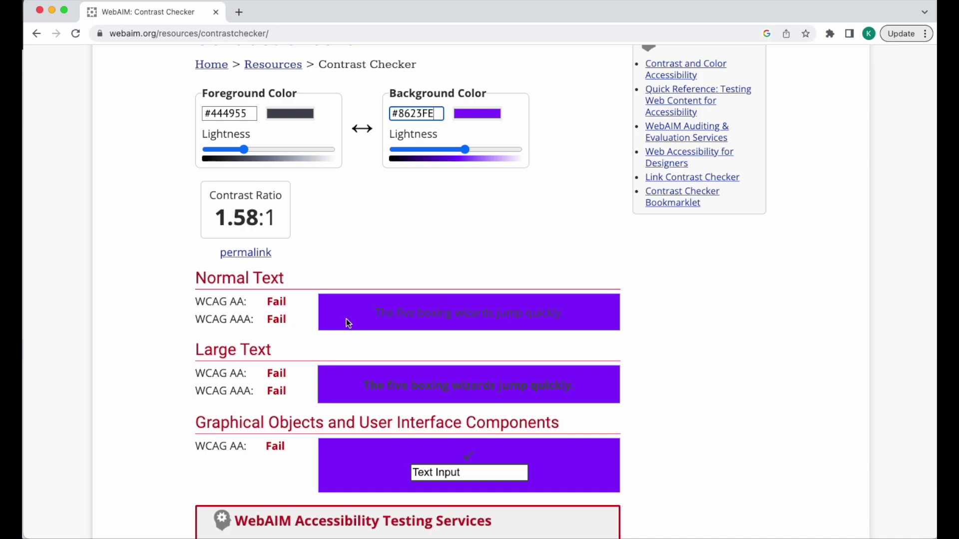
Back in Figma, delete the "Text Body #444955" label from the top purple swatch.
click(52, 14)
click(518, 133)
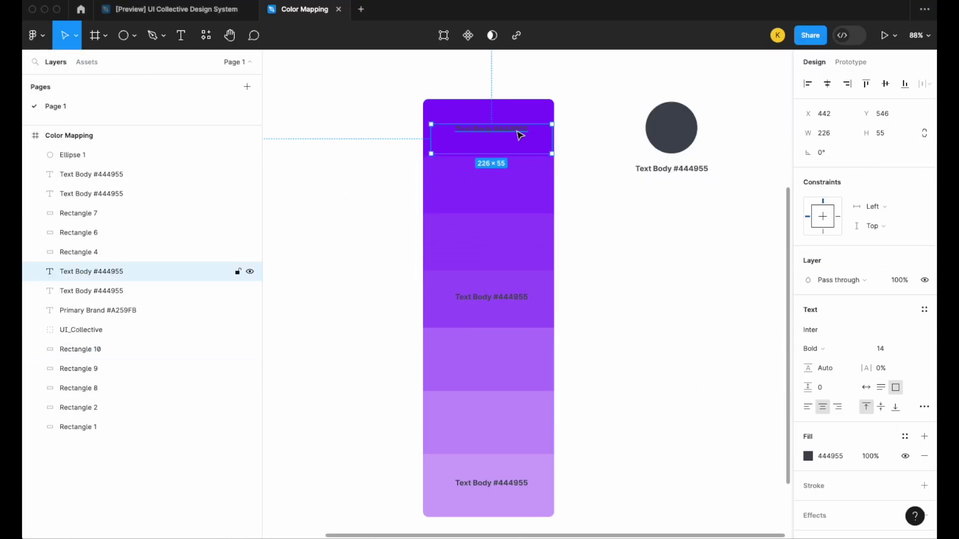
key(Delete)
Check the fourth swatch by copying its fill code #A259FB into the contrast checker's background color and reading the contrast ratio.
click(547, 297)
click(849, 330)
key(super+c)
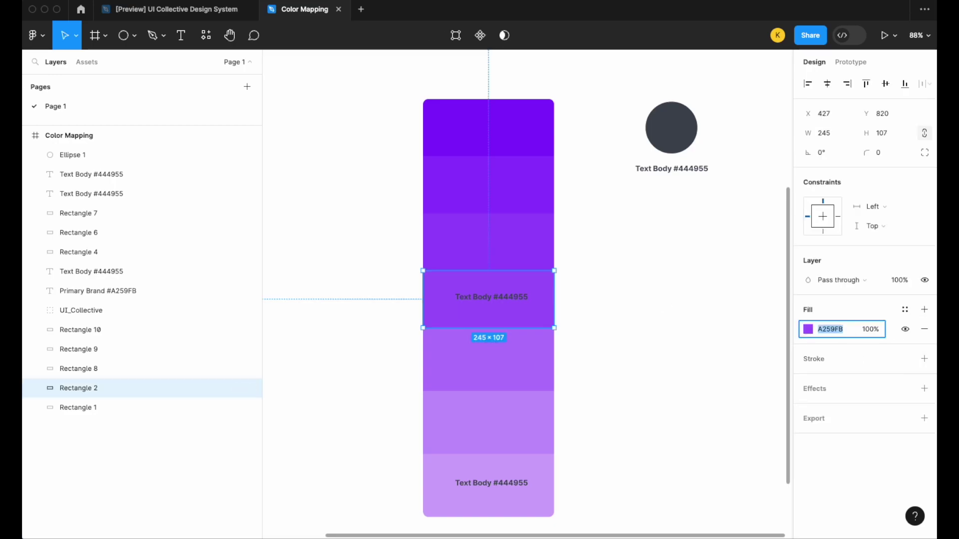
key(super+Tab)
double_click(425, 113)
key(super+v)
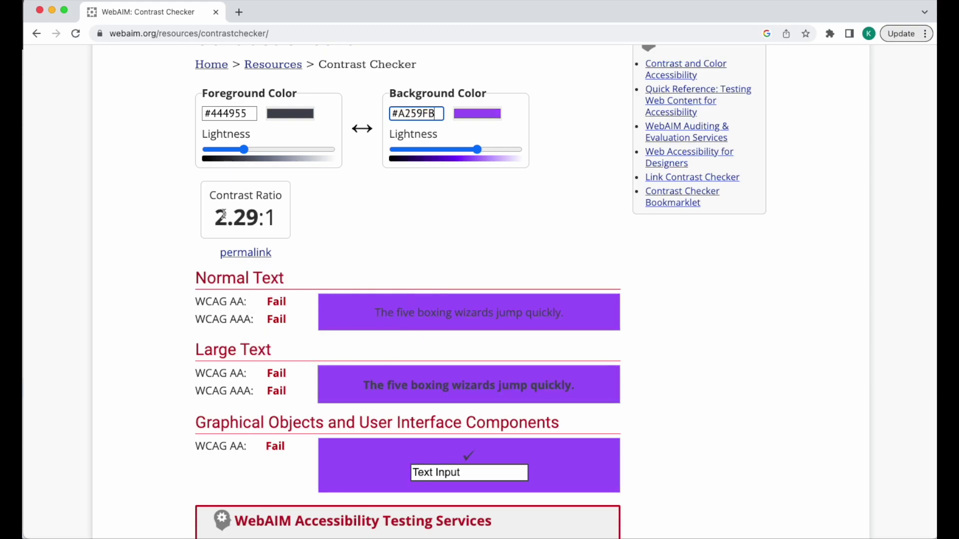
drag(216, 216, 282, 217)
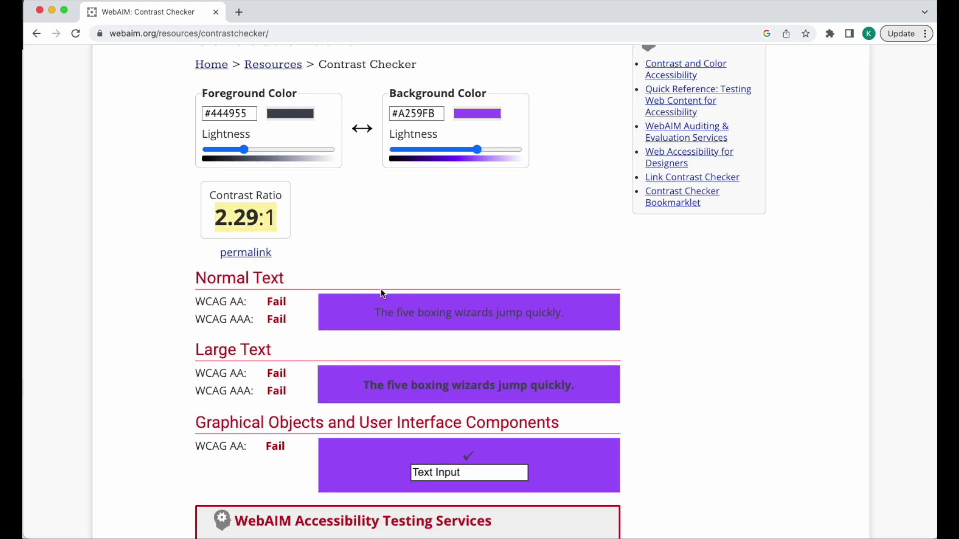
Check the bottom swatch by copying its fill code #D0AAFD into the contrast checker's background color and reading the WCAG results.
click(52, 10)
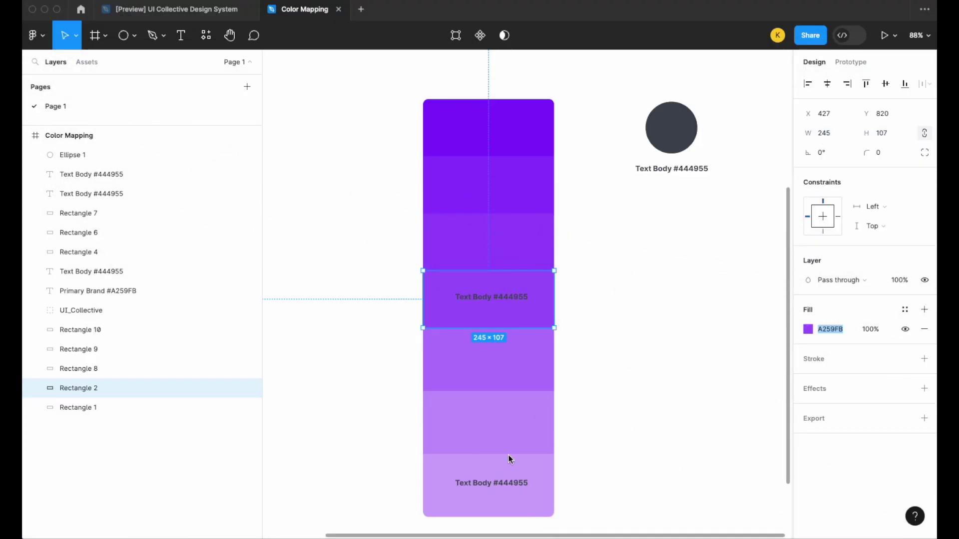
click(537, 482)
click(830, 348)
key(super+c)
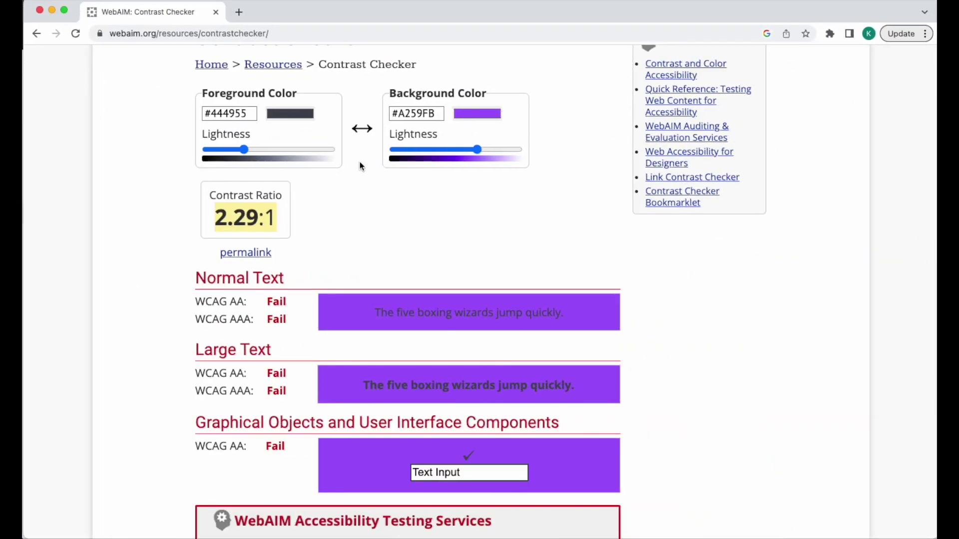
click(428, 114)
double_click(433, 114)
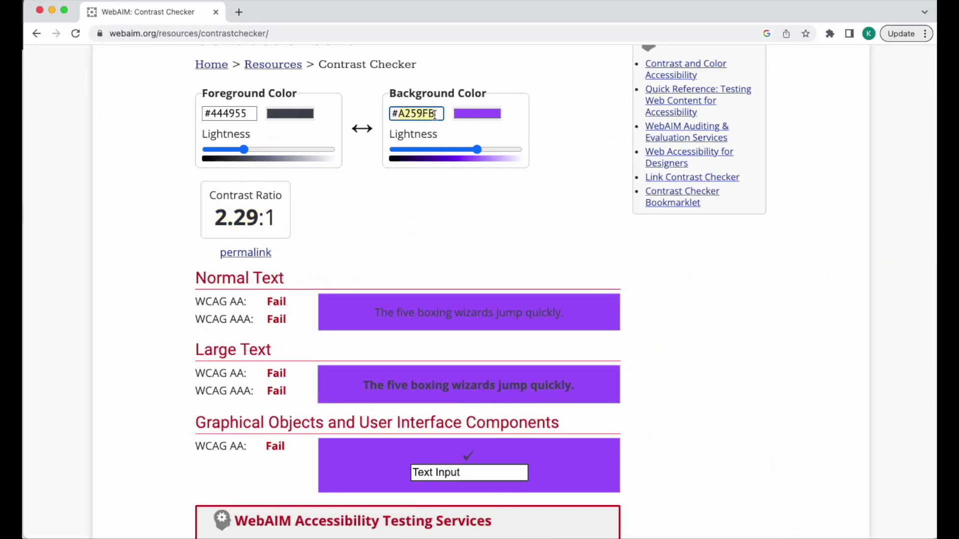
key(super+v)
scroll(383, 251, down, 1)
click(349, 203)
scroll(349, 204, down, 1)
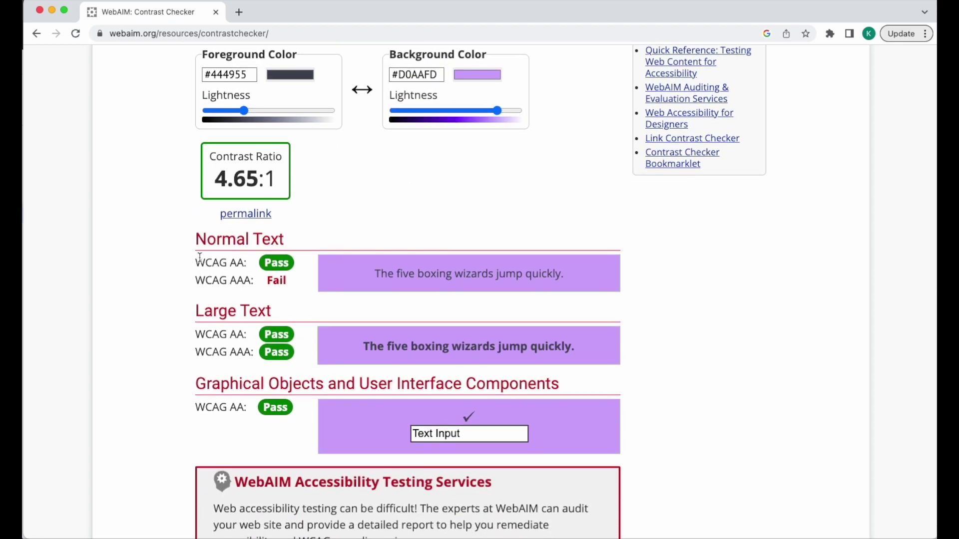
drag(197, 268, 225, 264)
click(242, 264)
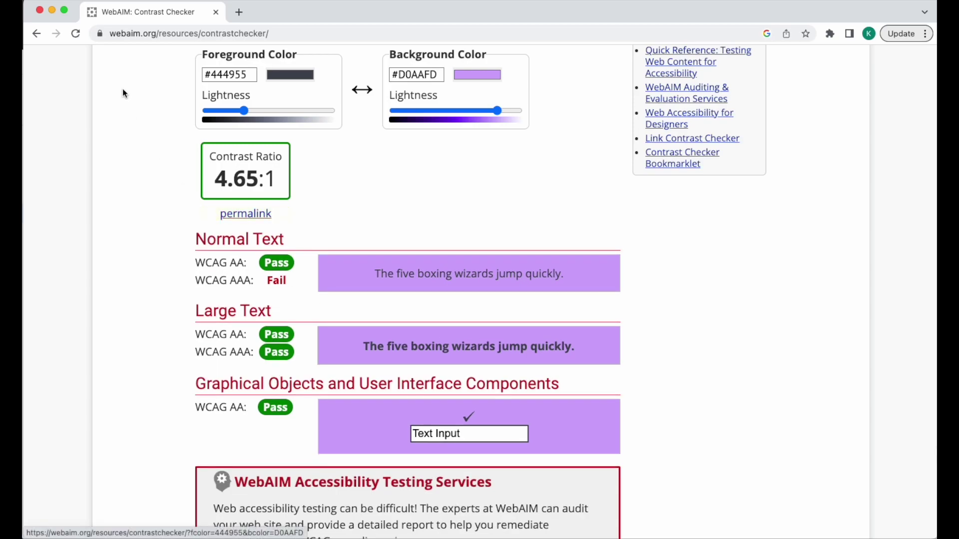
Switch back to Figma and review the UI Element, Role, Status and Token/Variable columns in the Organization frame.
click(52, 10)
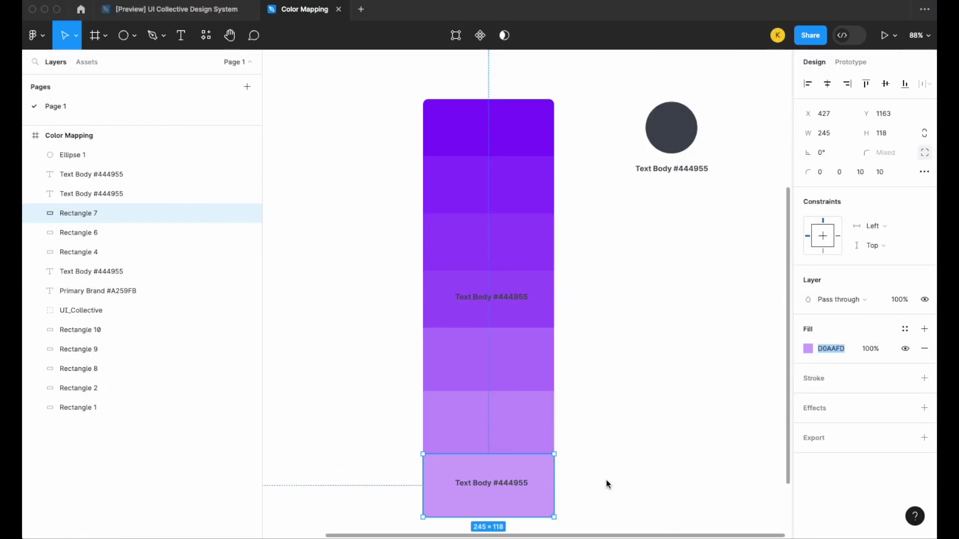
scroll(642, 487, down, 2)
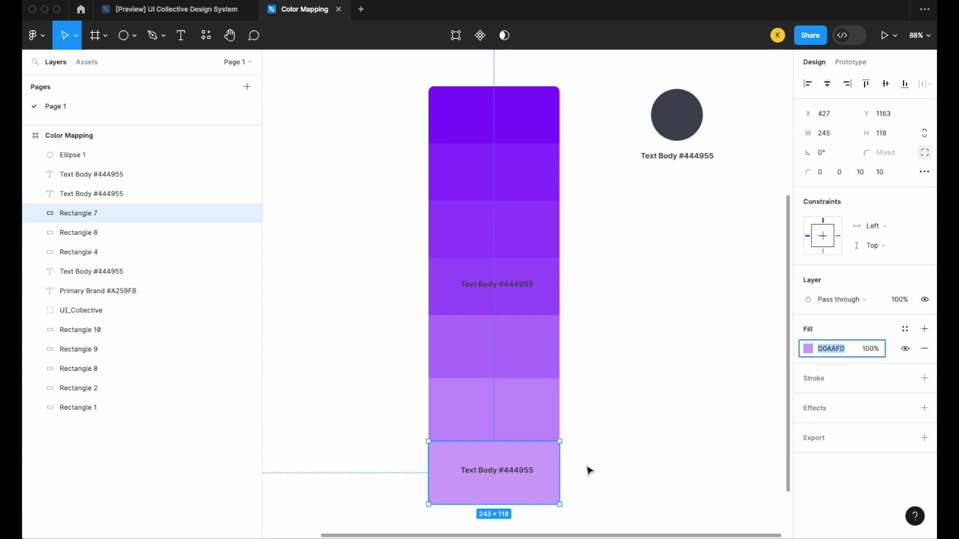
click(662, 396)
key(shift+1)
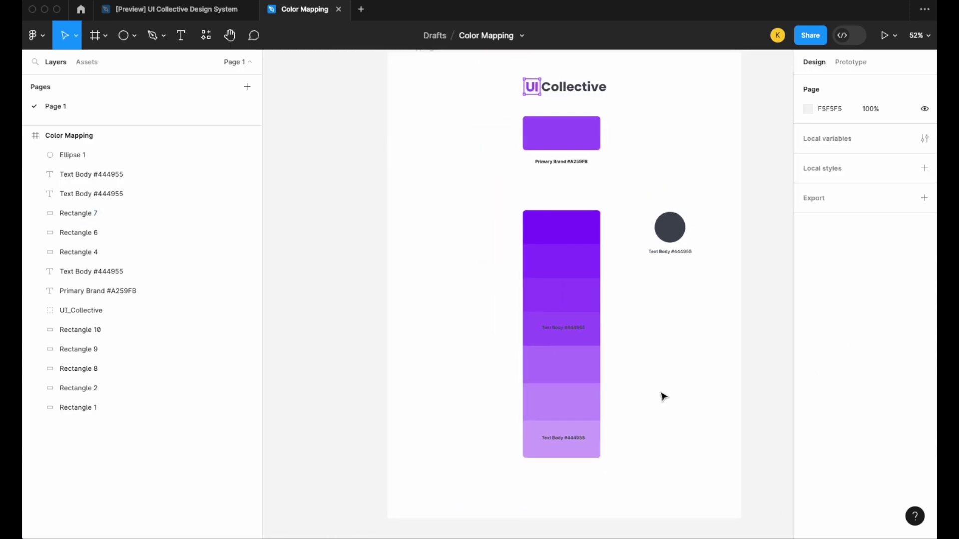
scroll(662, 397, down, 3)
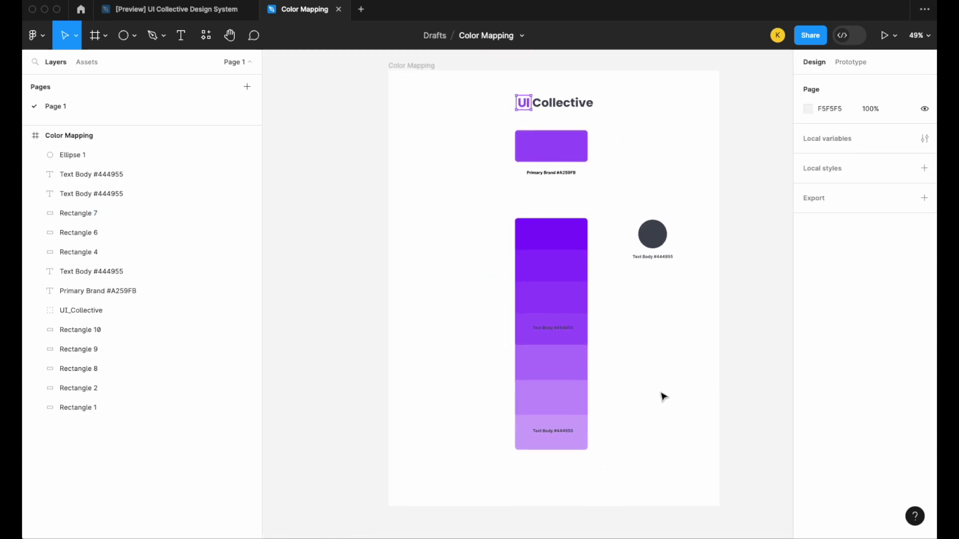
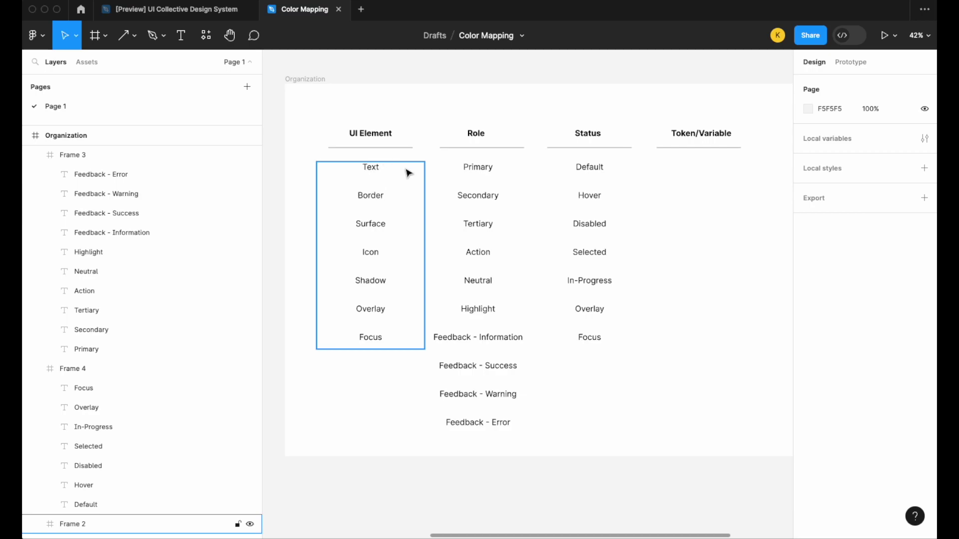
scroll(359, 157, up, 3)
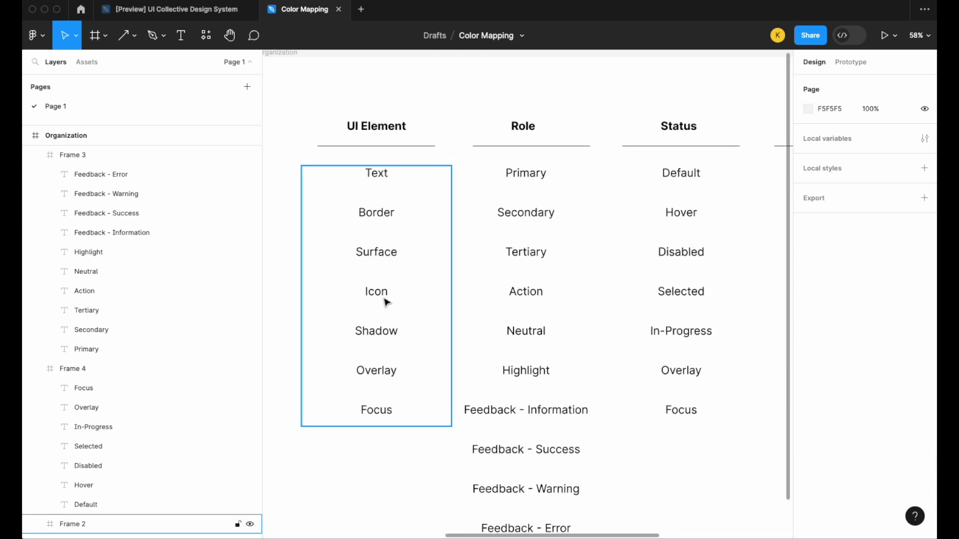
scroll(370, 353, down, 3)
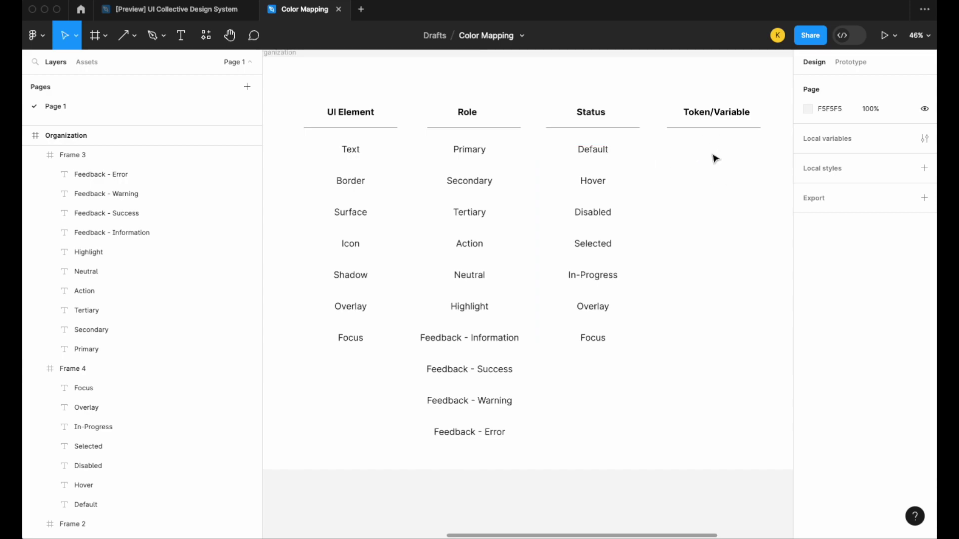
scroll(718, 158, right, 2)
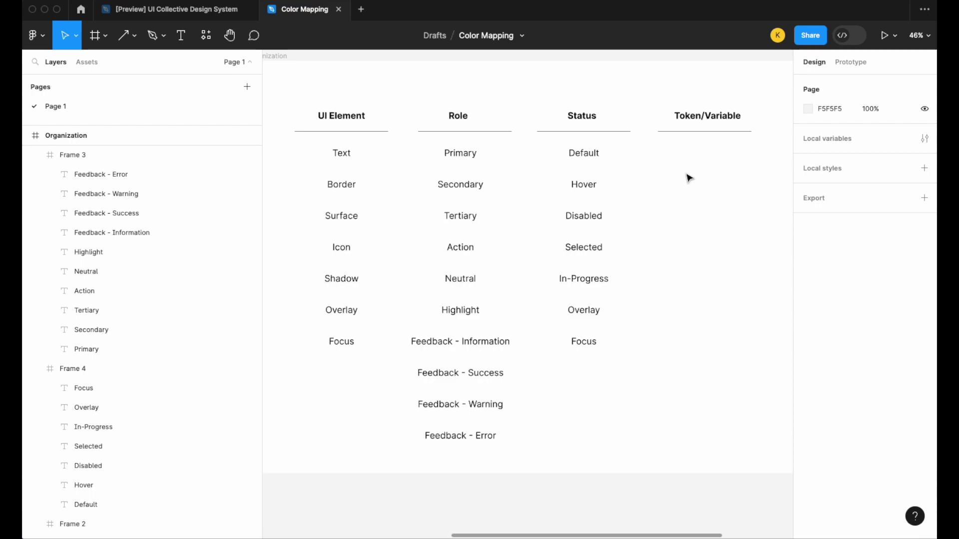
scroll(689, 178, down, 3)
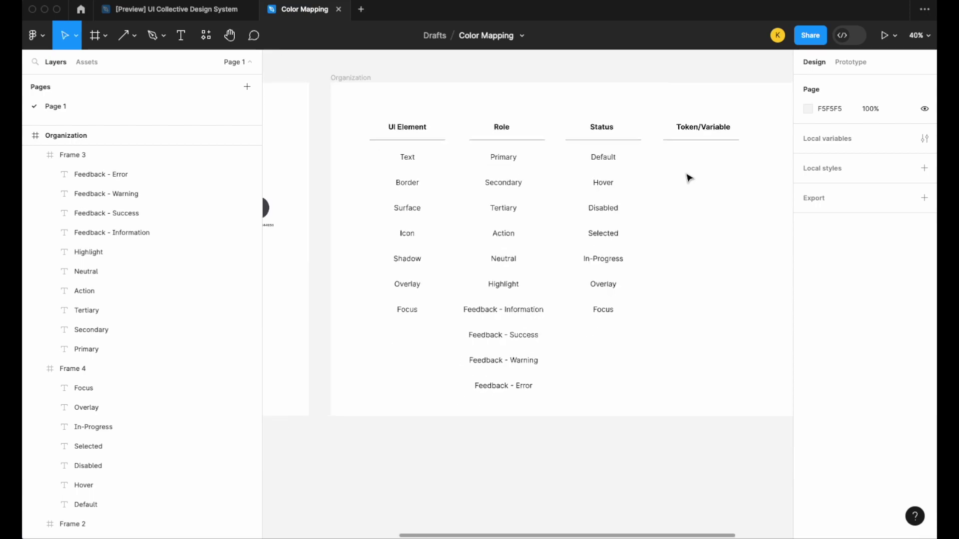
scroll(635, 190, left, 3)
scroll(575, 206, right, 3)
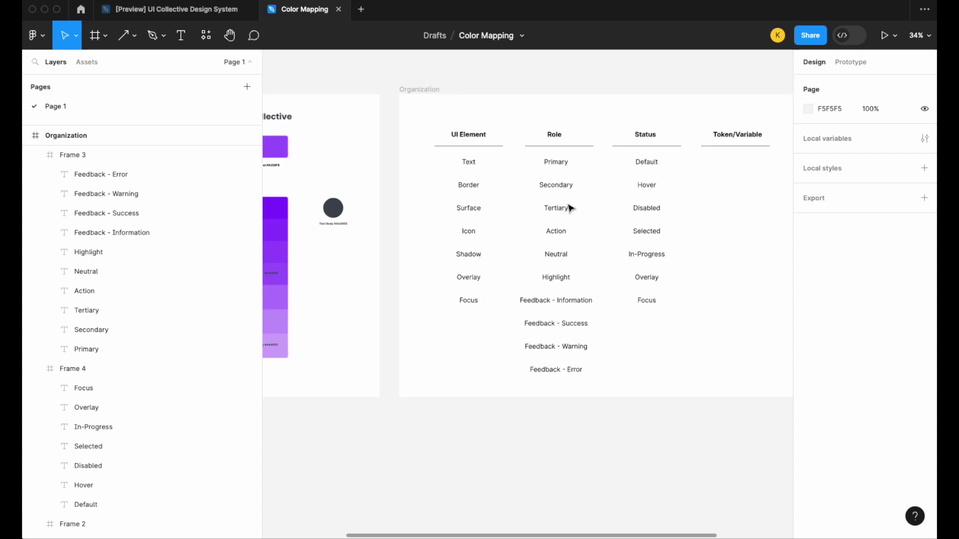
Set the fill of the text label on the fourth purple swatch to FFFFFF.
scroll(664, 185, left, 5)
scroll(543, 270, up, 5)
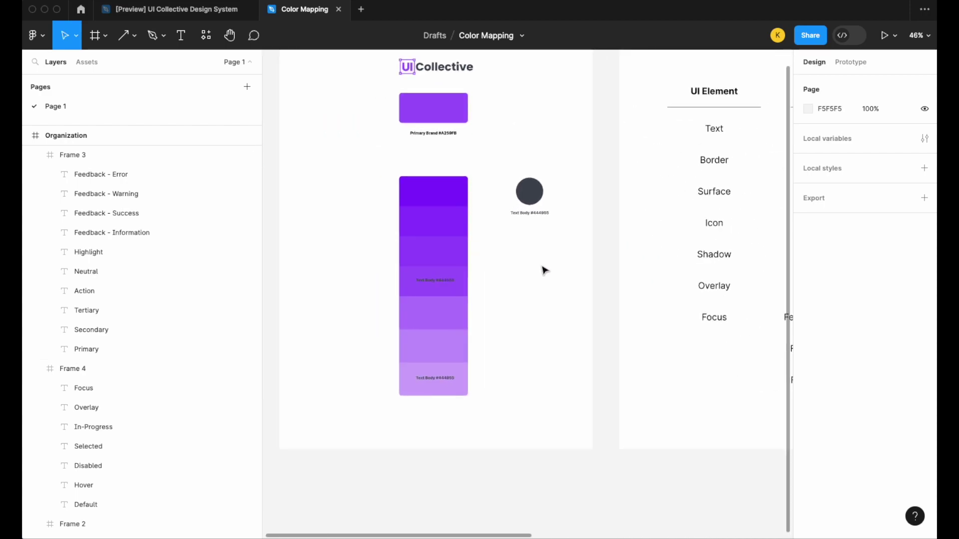
scroll(515, 291, up, 3)
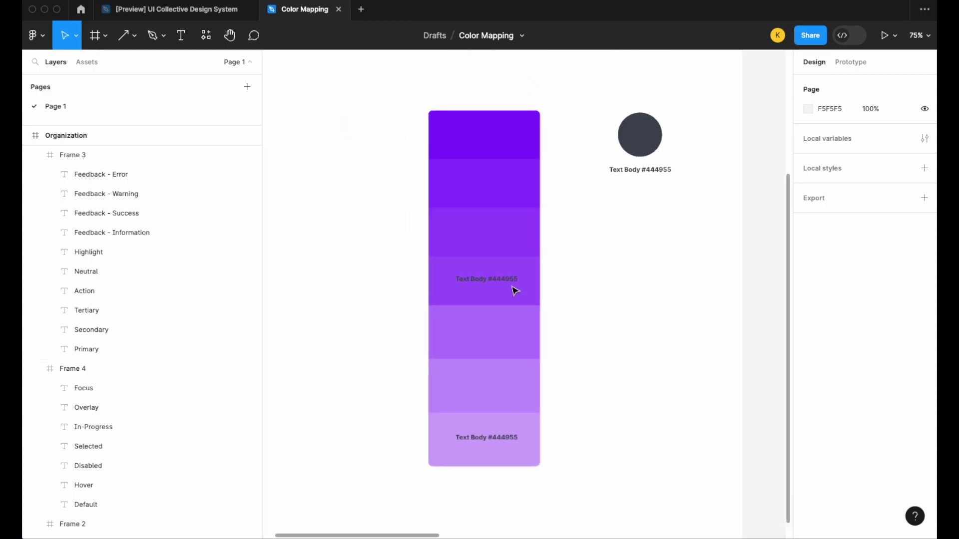
click(484, 280)
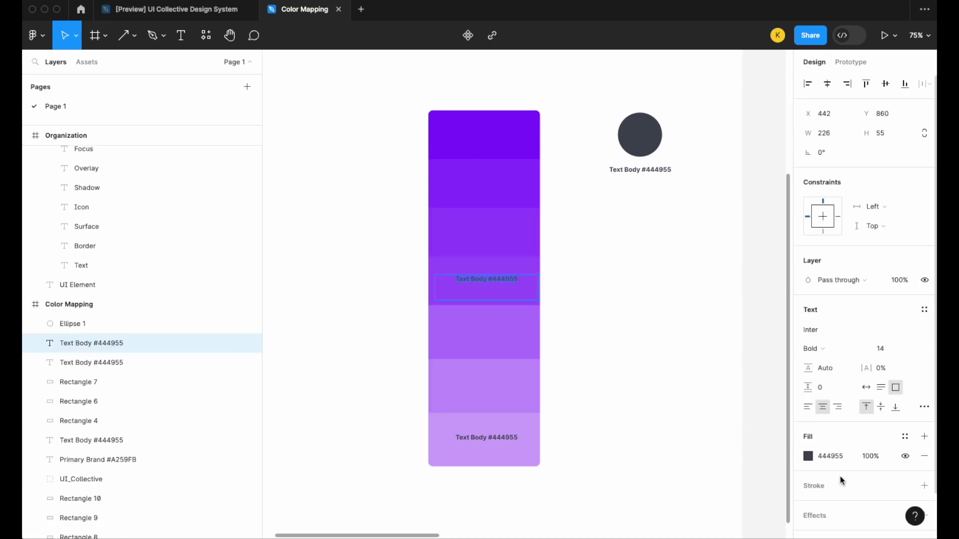
click(807, 456)
text(FFFFFF)
key(Return)
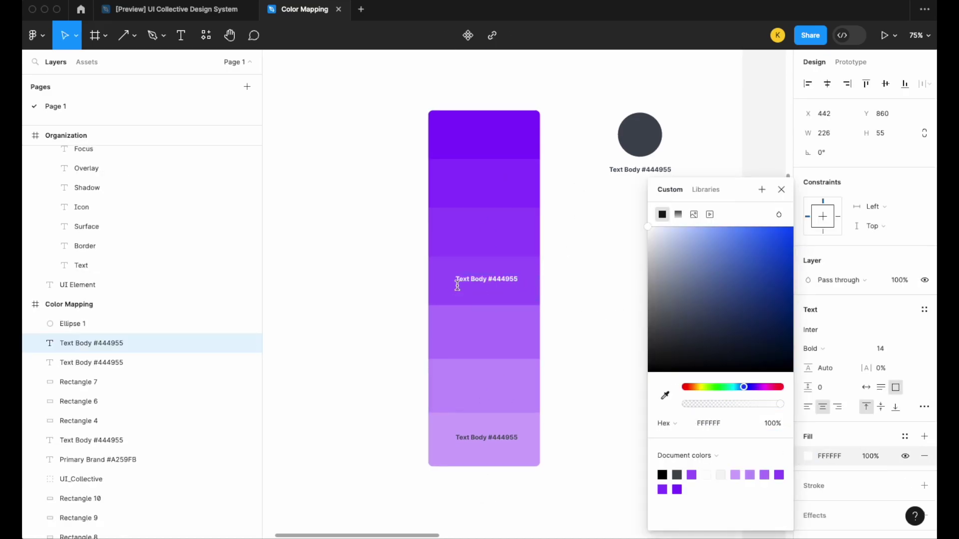
Change the fourth swatch's label text to "Purple Default".
scroll(457, 286, up, 3)
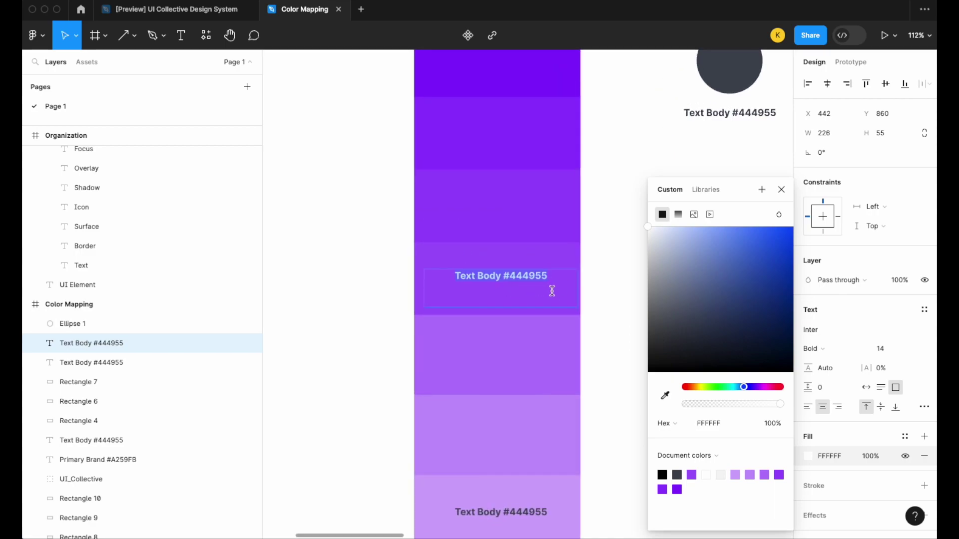
text(Purple)
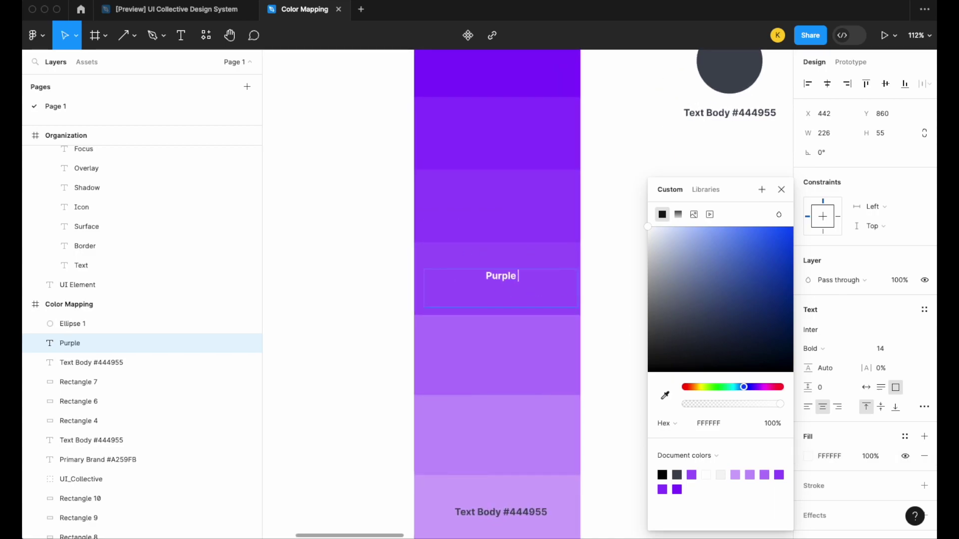
text( Default)
key(Escape)
Copy the label onto the two swatches below and rename the copies "Purple Light" and "Purple Lighter".
drag(503, 283, 500, 358)
double_click(525, 352)
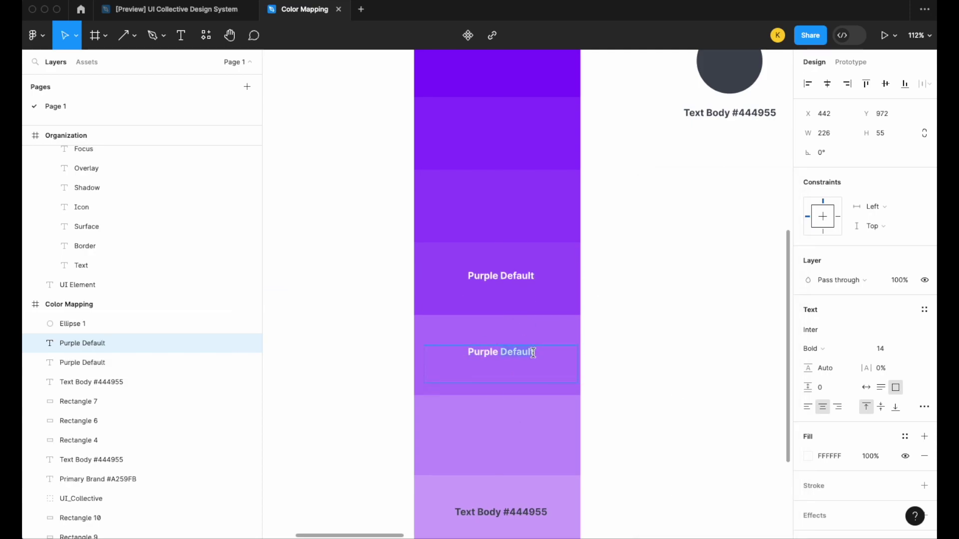
text(Light)
key(Escape)
drag(499, 358, 503, 442)
double_click(501, 434)
text(Lighter)
key(Escape)
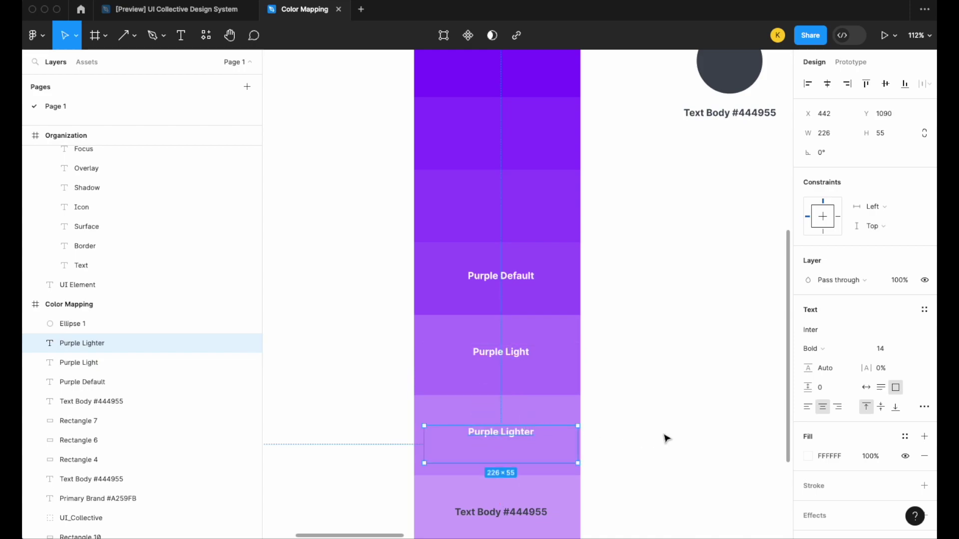
Change the bottom swatch's label text to "Purple Lighest" and deselect it.
scroll(551, 456, down, 2)
click(551, 456)
key(Return)
text(Purple Lighest)
key(Escape)
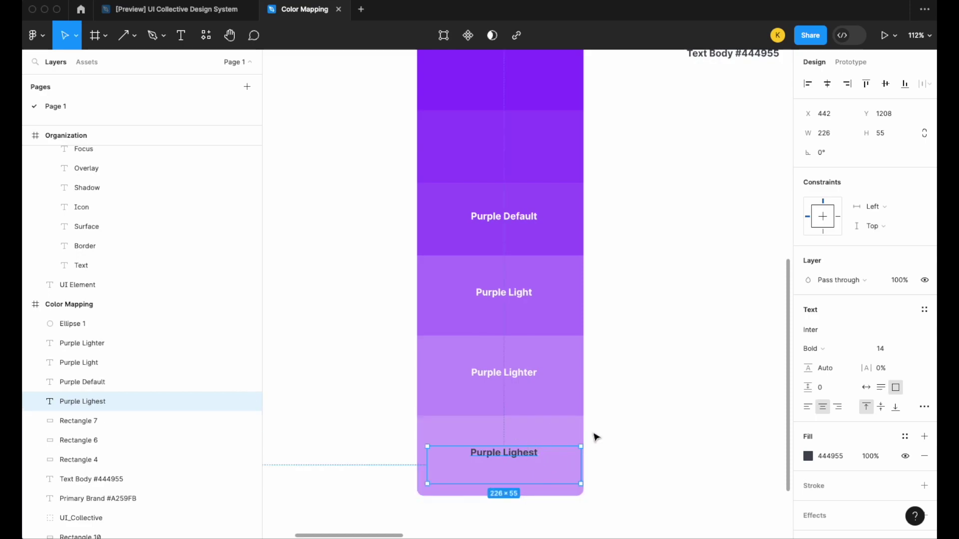
click(628, 396)
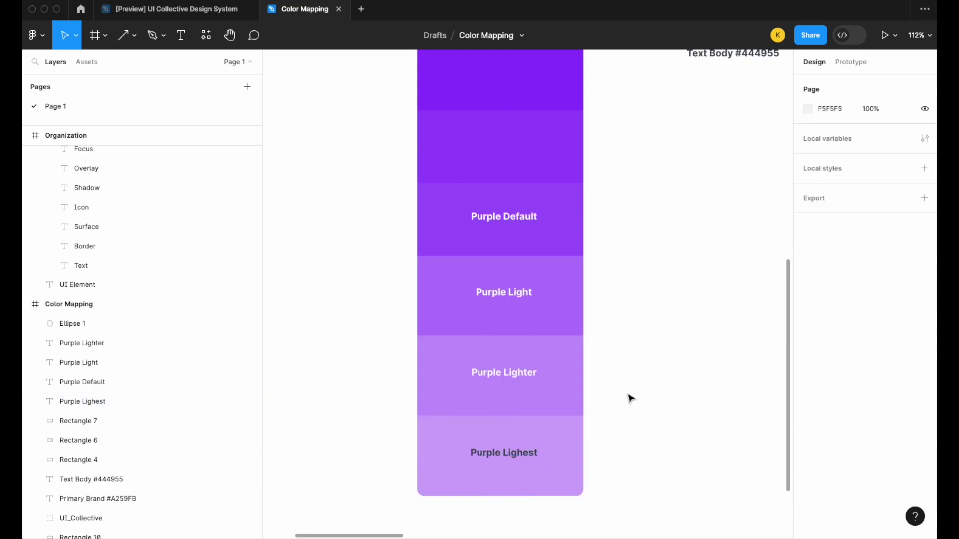
Copy the "Purple Default" label onto the third swatch and change the copy to "Purple Dark".
scroll(627, 396, up, 4)
click(522, 330)
alt+drag(522, 329, 522, 256)
double_click(524, 250)
text(Da)
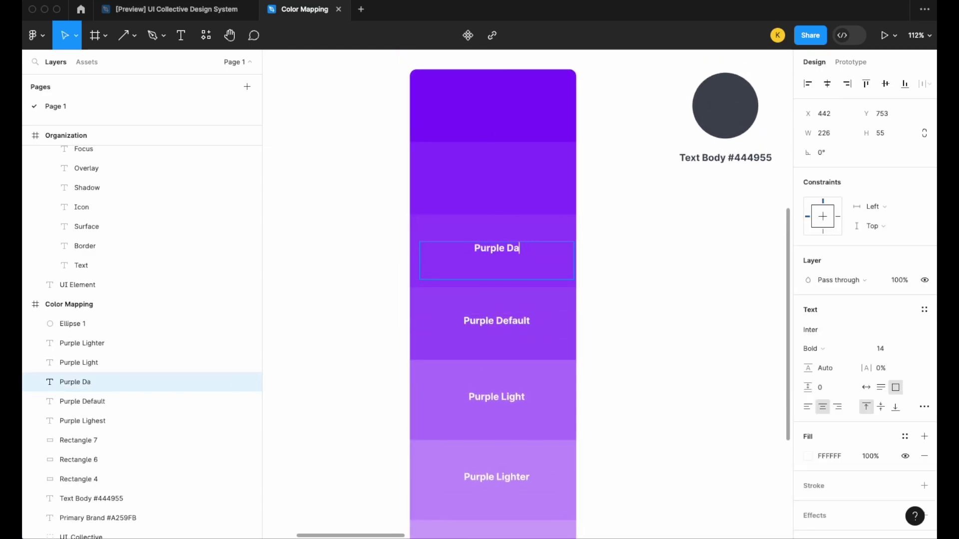
text(rk)
key(Escape)
Copy the "Purple Dark" label onto the second swatch and change the copy to "Purple Darker".
alt+drag(516, 269, 515, 187)
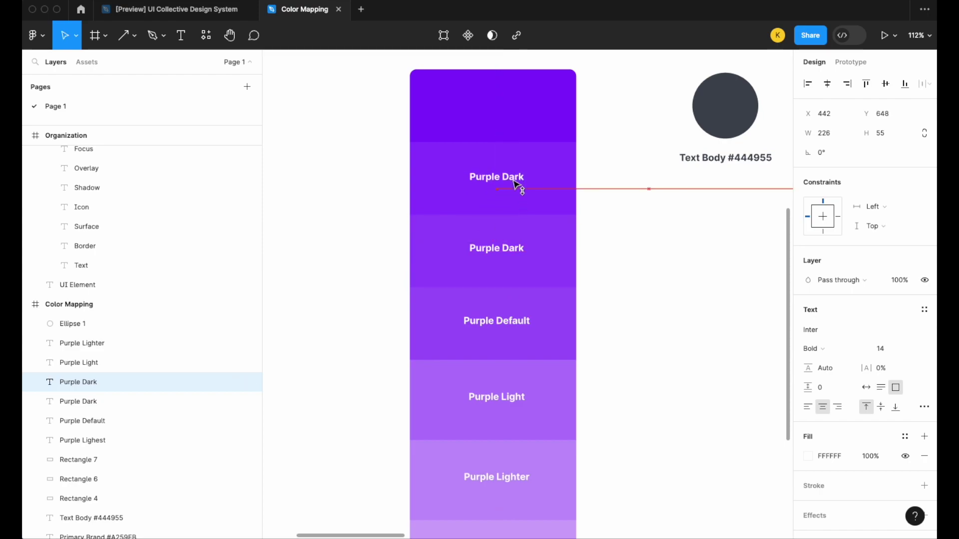
double_click(513, 179)
text(er)
click(647, 184)
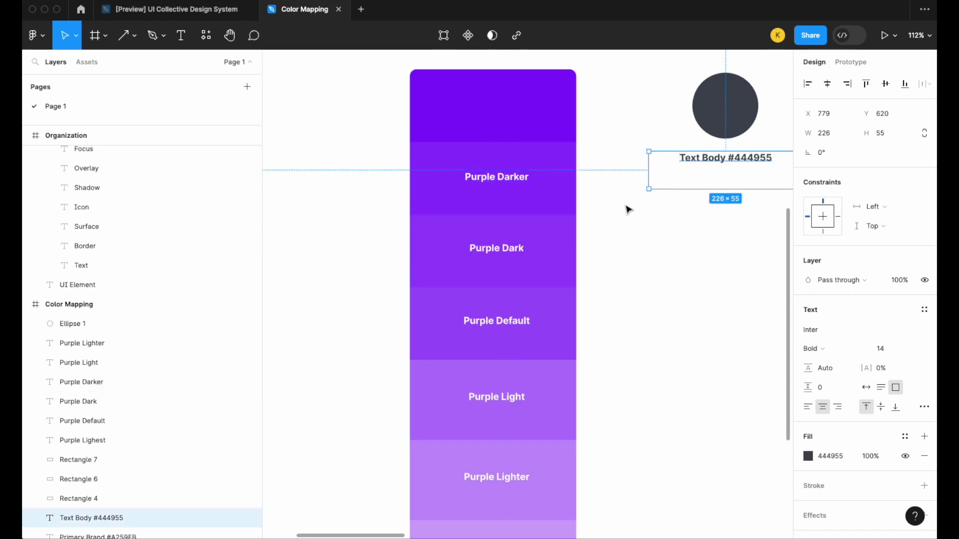
Copy the "Purple Darker" label onto the top swatch and change the copy to "Purple Darkest".
click(517, 189)
alt+drag(516, 189, 518, 120)
double_click(535, 109)
key(BackSpace)
text(sty)
key(BackSpace)
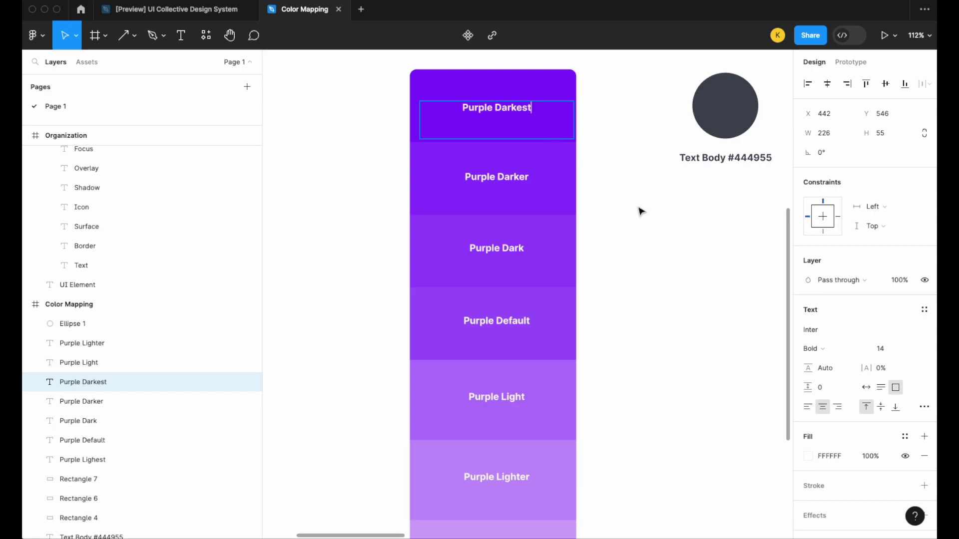
click(638, 210)
Draw an arrow about 327 px long from Surface in the UI Element column to Primary in the Role column.
scroll(637, 210, down, 8)
scroll(565, 214, down, 2)
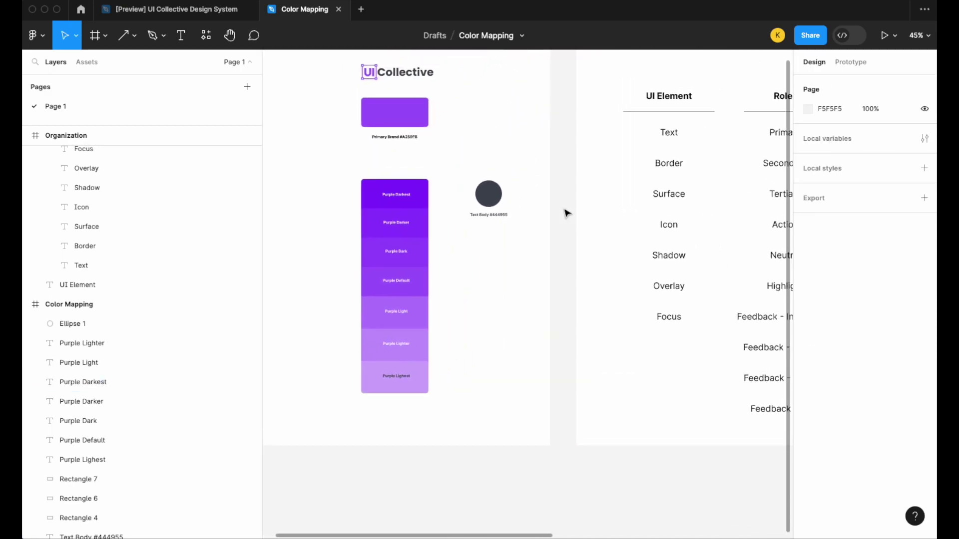
scroll(521, 243, up, 1)
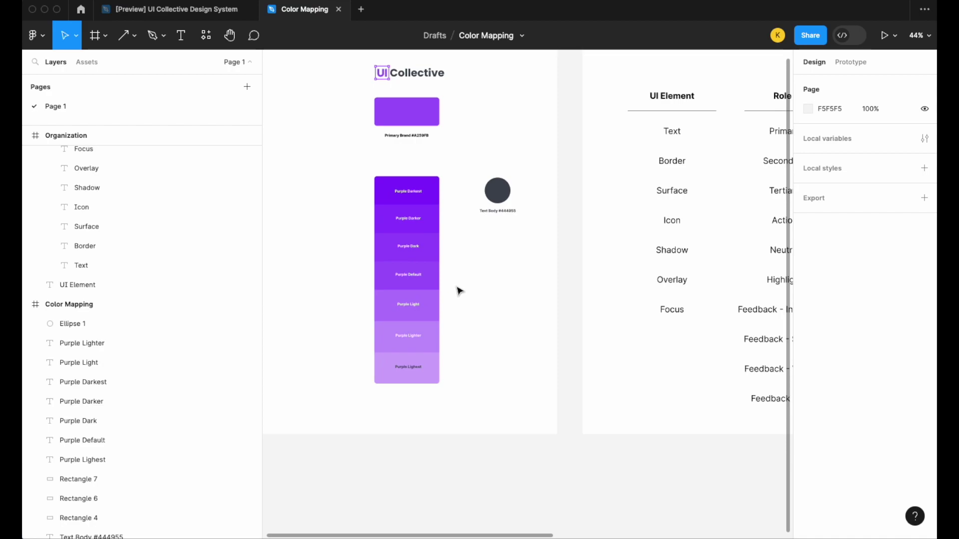
scroll(459, 290, up, 2)
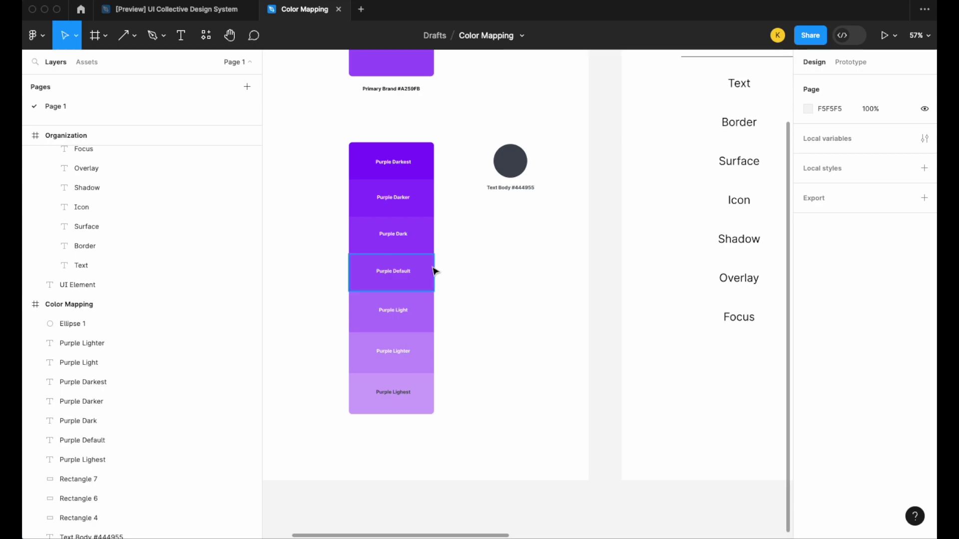
scroll(437, 270, down, 1)
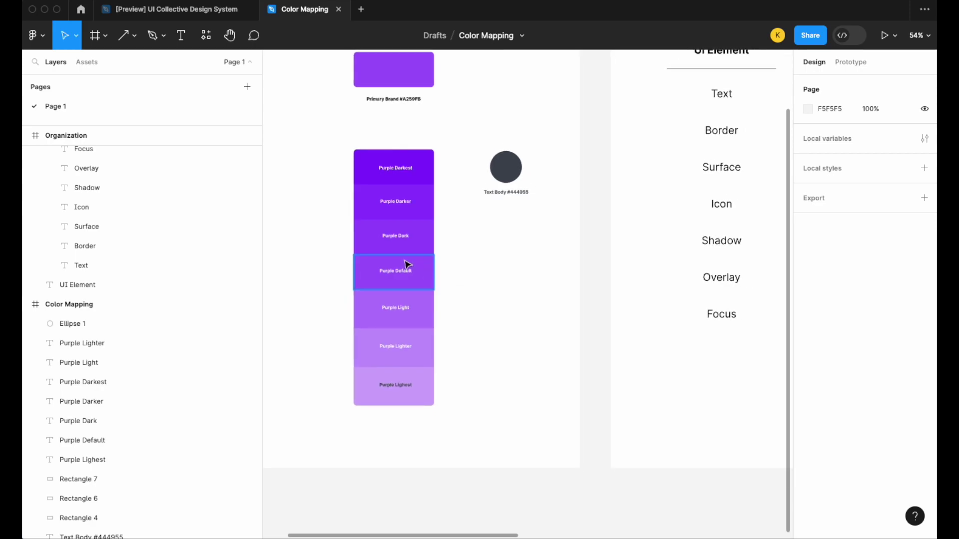
scroll(407, 265, down, 3)
scroll(407, 262, right, 2)
click(134, 40)
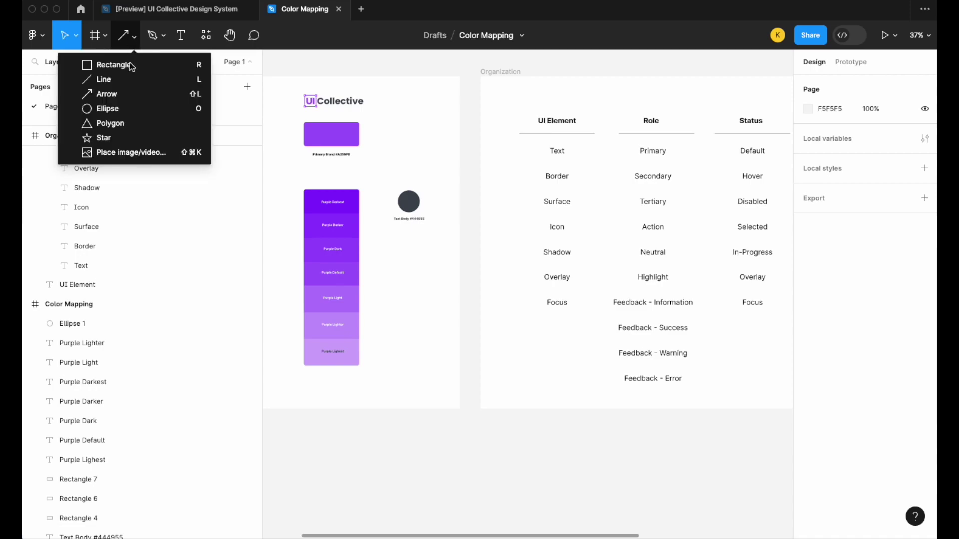
click(130, 94)
scroll(574, 160, up, 3)
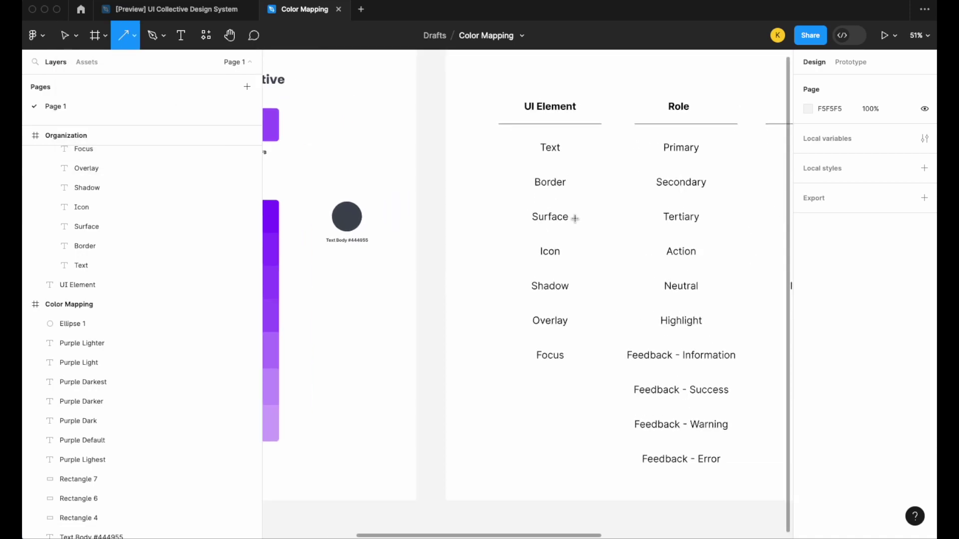
drag(575, 217, 650, 150)
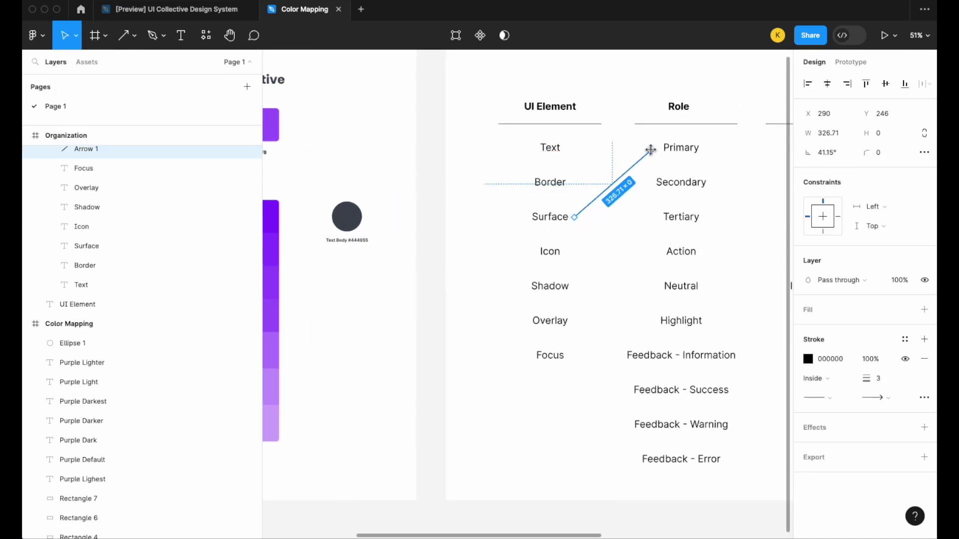
Draw a horizontal arrow about 239 px long from Primary to Default in the Status column and nudge it up to Y 332.
scroll(607, 181, right, 3)
drag(510, 212, 705, 156)
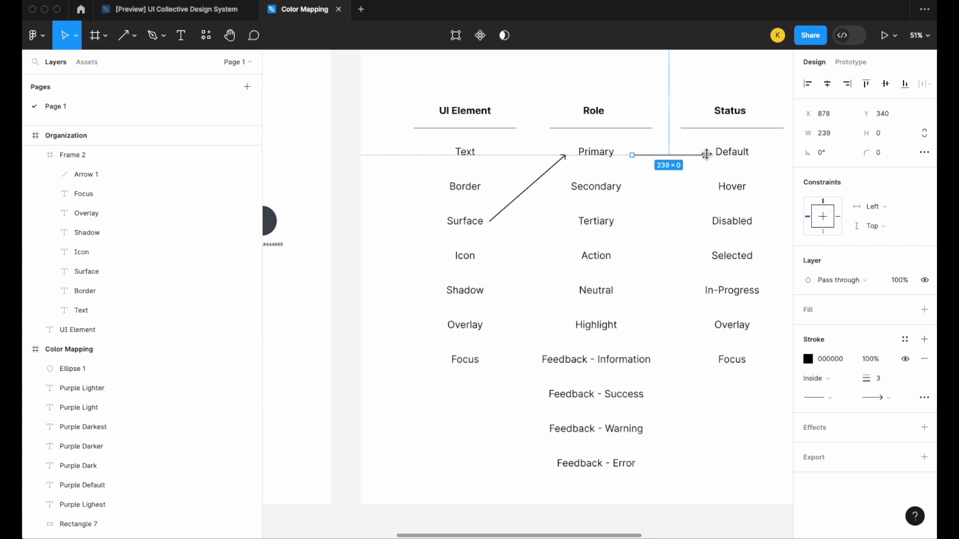
click(684, 158)
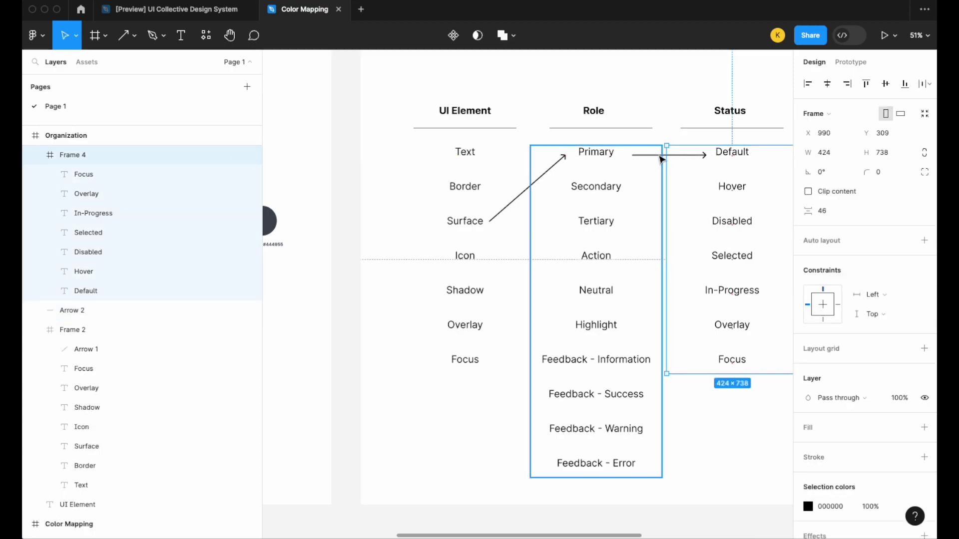
scroll(667, 158, up, 5)
click(668, 157)
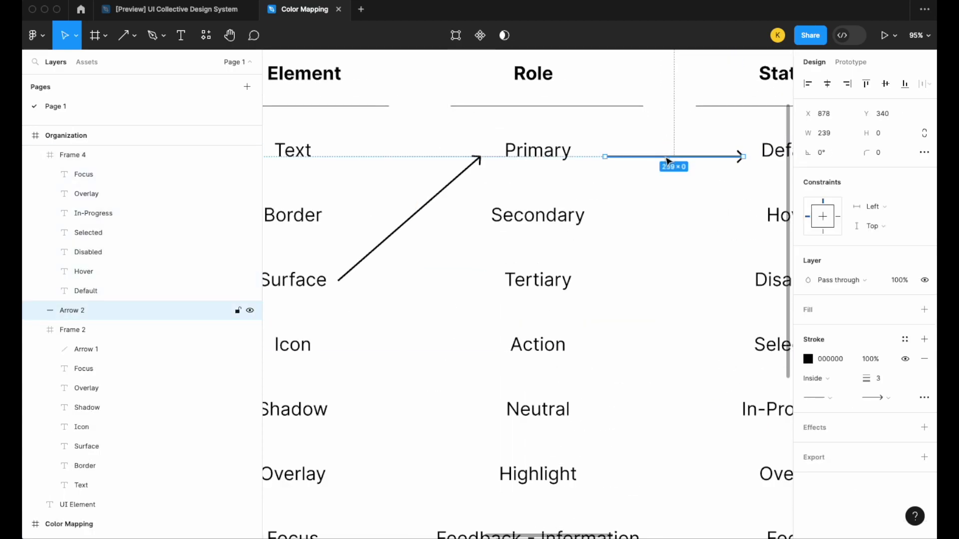
key(Up)
key(Up)
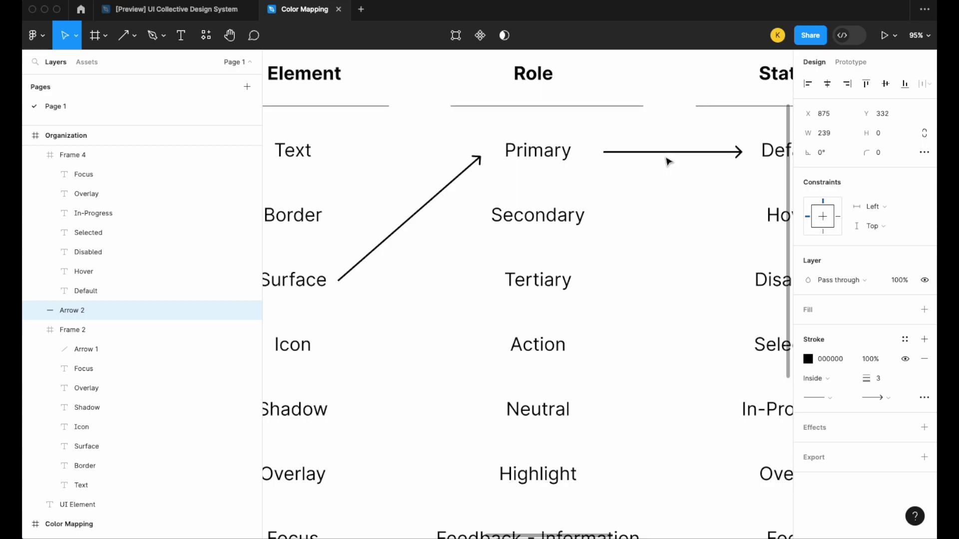
Add a text box about 257 × 34 px reading "Surface-Primary" under the Token/Variable heading.
scroll(668, 161, down, 5)
scroll(667, 162, up, 3)
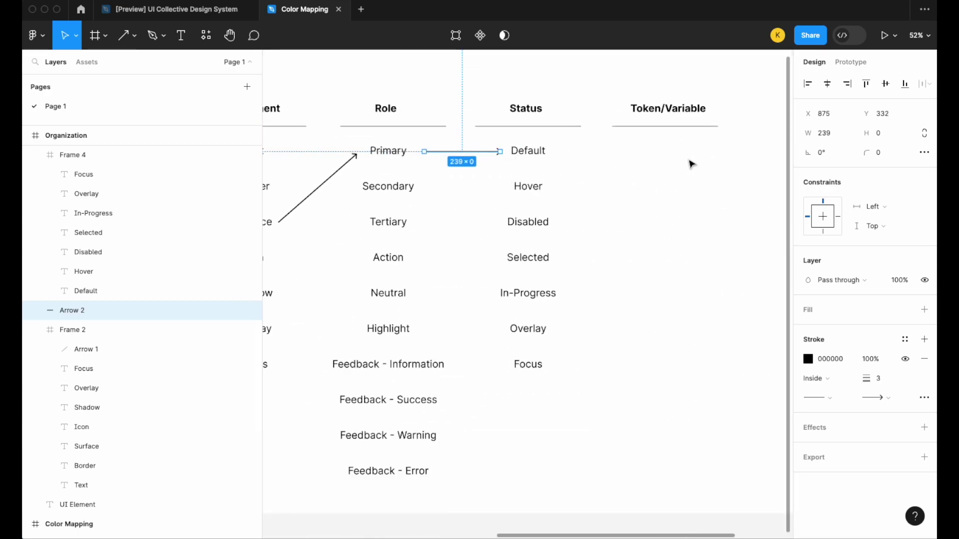
scroll(690, 164, down, 2)
click(193, 37)
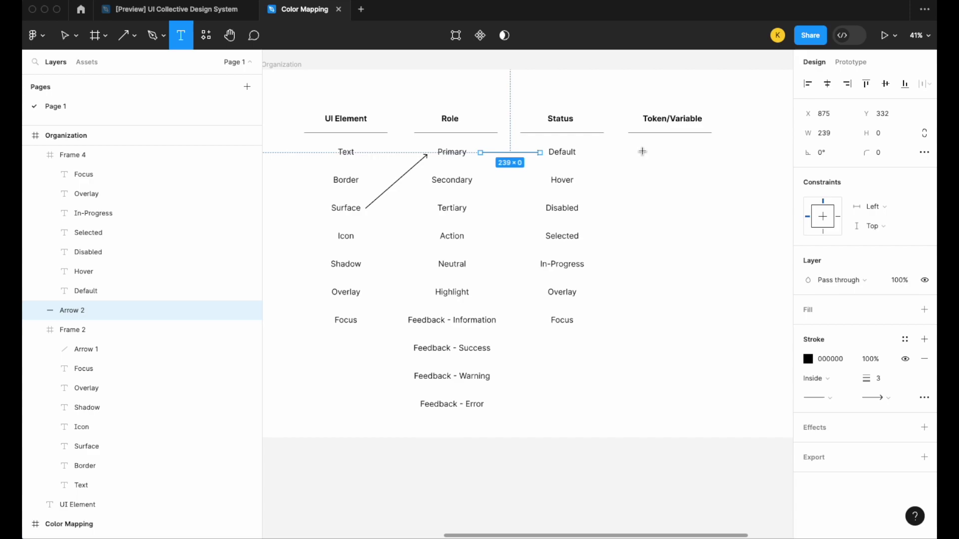
drag(643, 151, 706, 159)
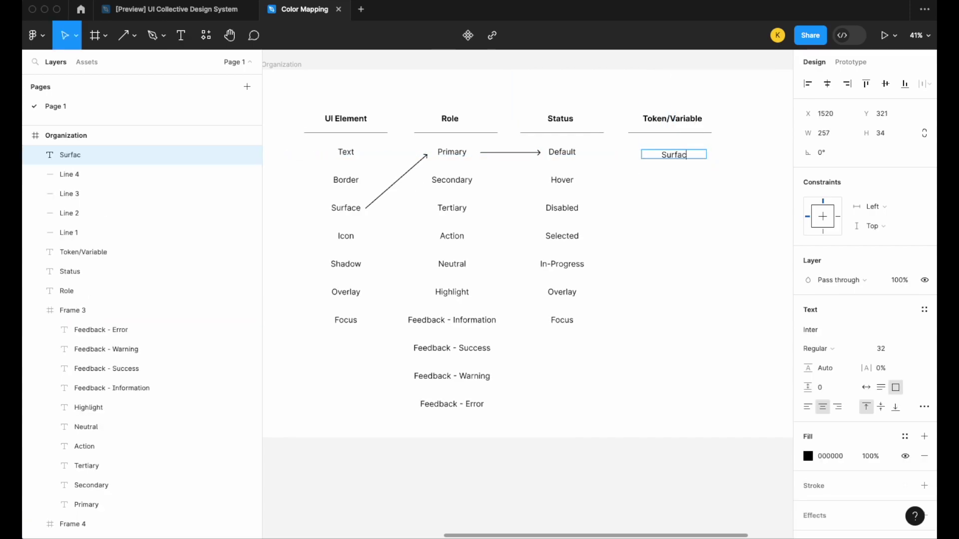
key(Escape)
double_click(676, 155)
key(Escape)
scroll(707, 167, up, 3)
double_click(701, 149)
key(BackSpace)
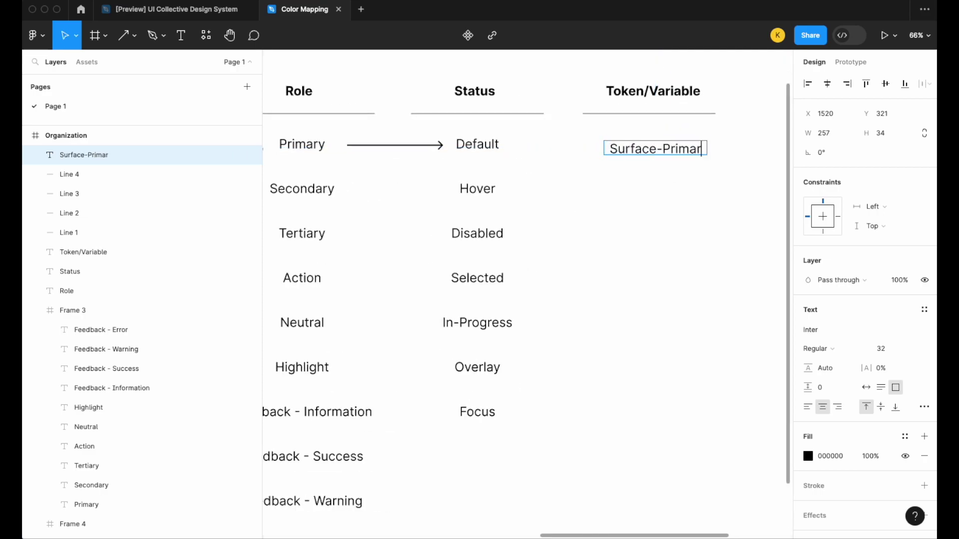
text(y)
key(Escape)
Draw a small rectangle about 48 × 39 px beside the Surface-Primary label.
drag(666, 153, 734, 172)
click(134, 35)
click(133, 67)
scroll(719, 135, up, 3)
Fill the small rectangle with the Purple Default color #A259FB sampled from the shade palette.
scroll(733, 170, down, 8)
scroll(651, 208, left, 5)
scroll(543, 210, up, 3)
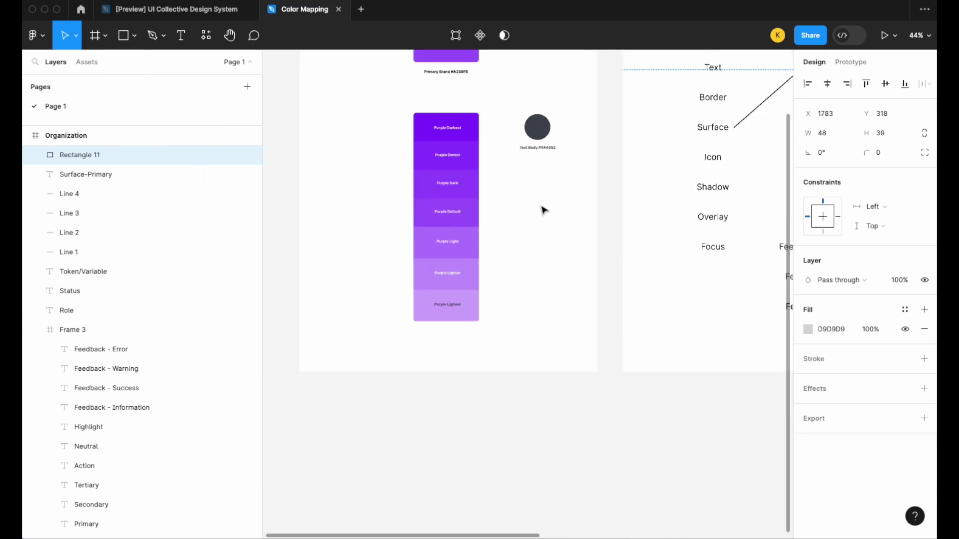
click(813, 332)
click(664, 395)
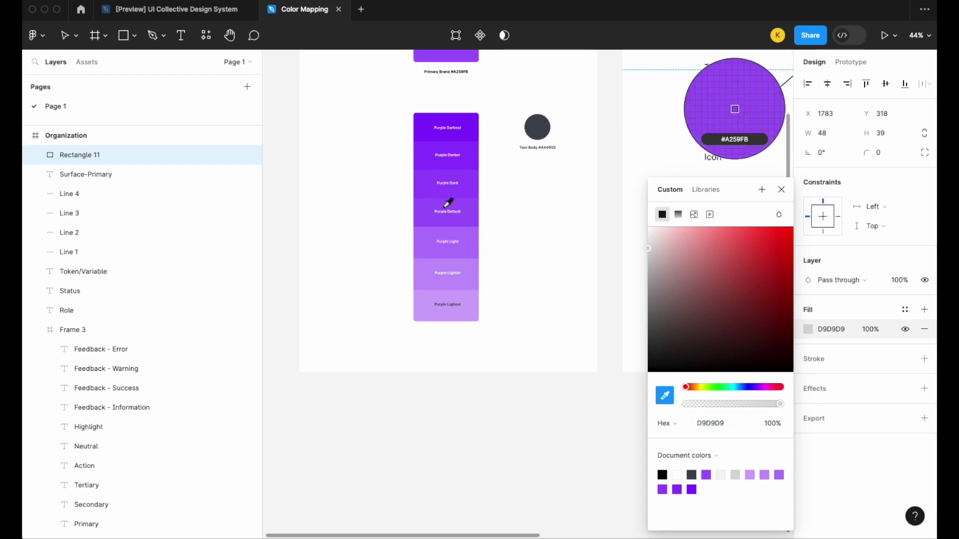
click(469, 219)
Adjust the purple rectangle to about 41 × 39 px with a corner radius of 5 and place it closer to Surface-Primary.
scroll(471, 220, right, 10)
scroll(614, 200, up, 6)
scroll(577, 179, up, 5)
drag(539, 154, 529, 135)
scroll(520, 145, up, 5)
scroll(529, 150, down, 5)
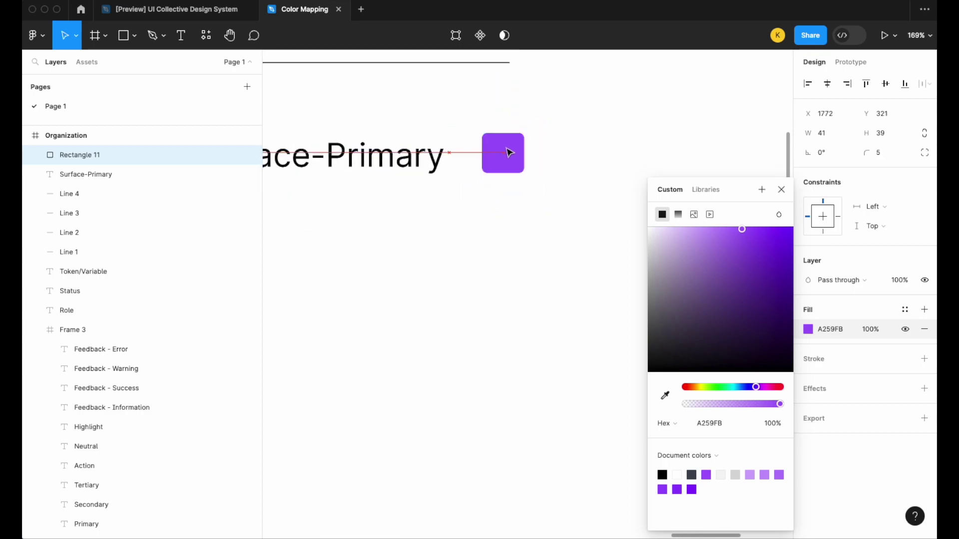
Duplicate the Surface-Primary label to the other side of the purple square and change the copy to "#A259FB".
scroll(509, 152, down, 5)
click(402, 165)
drag(402, 165, 610, 156)
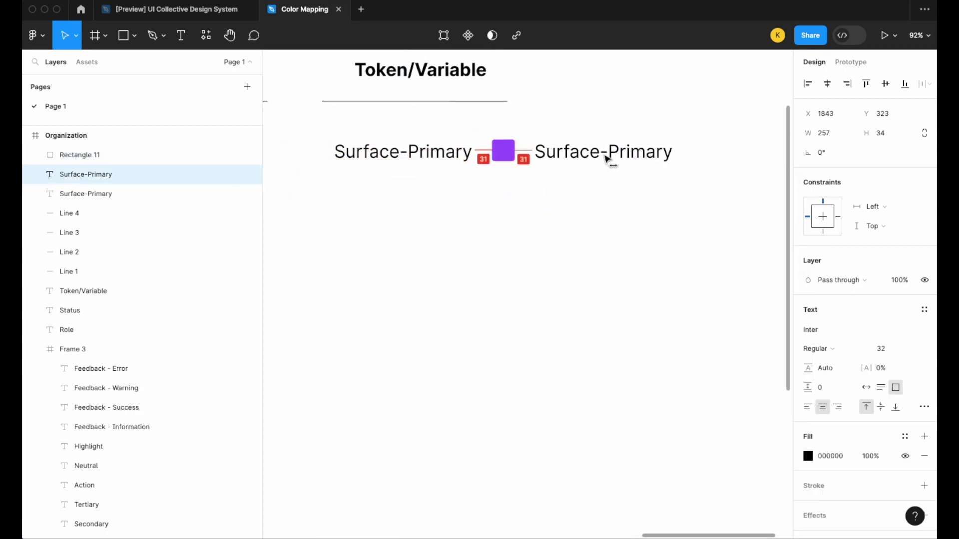
click(505, 151)
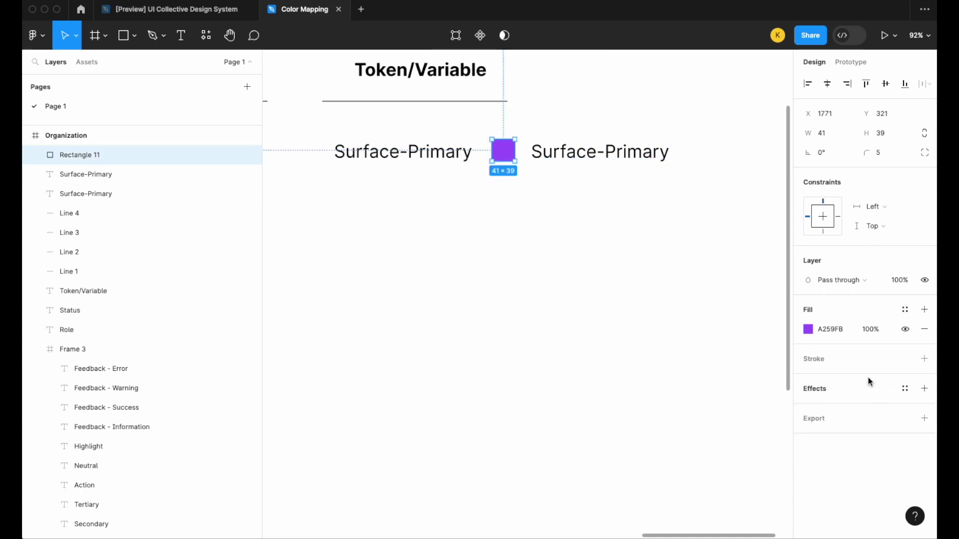
click(672, 297)
click(614, 156)
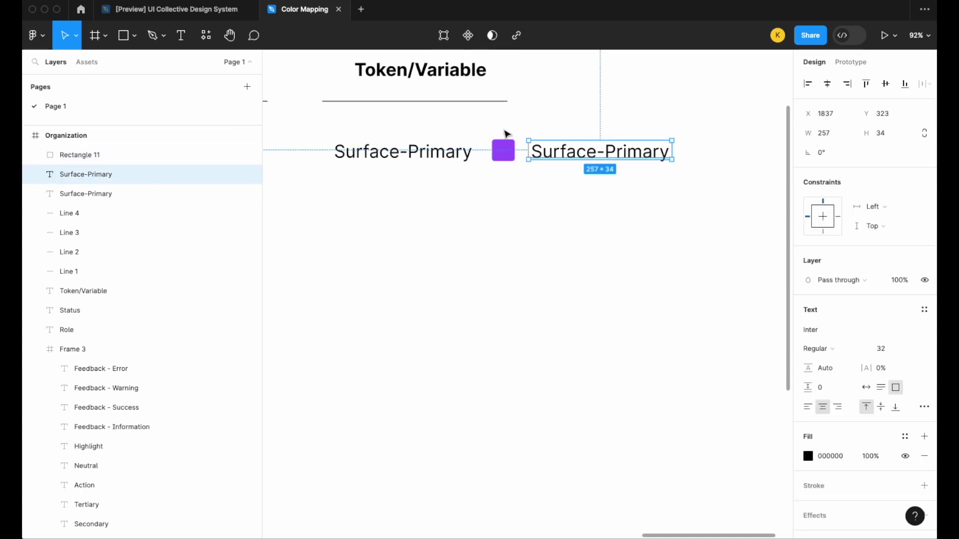
double_click(625, 158)
text(#A259FB)
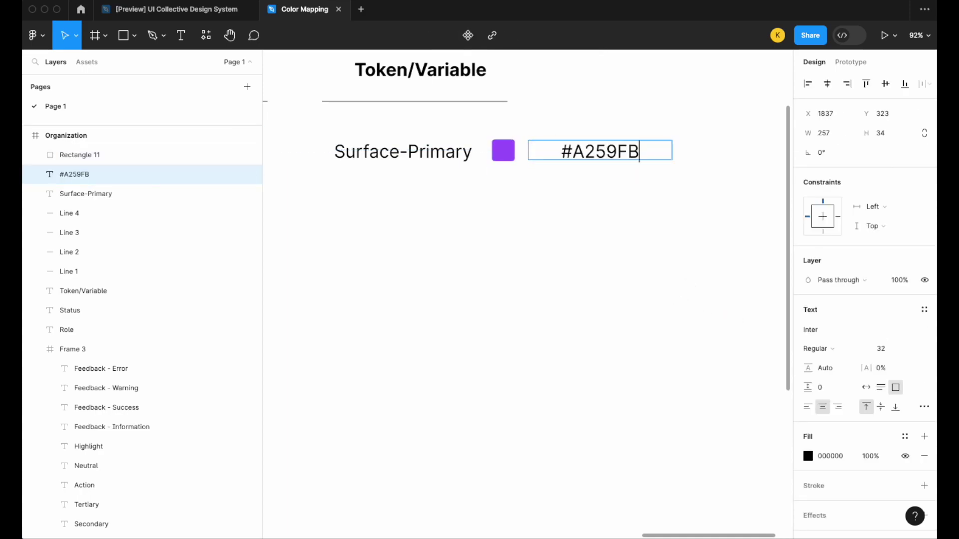
key(Escape)
Left-align the #A259FB text and shift its box to X 1843, beside the purple square.
click(808, 407)
drag(575, 152, 576, 158)
scroll(565, 176, down, 8)
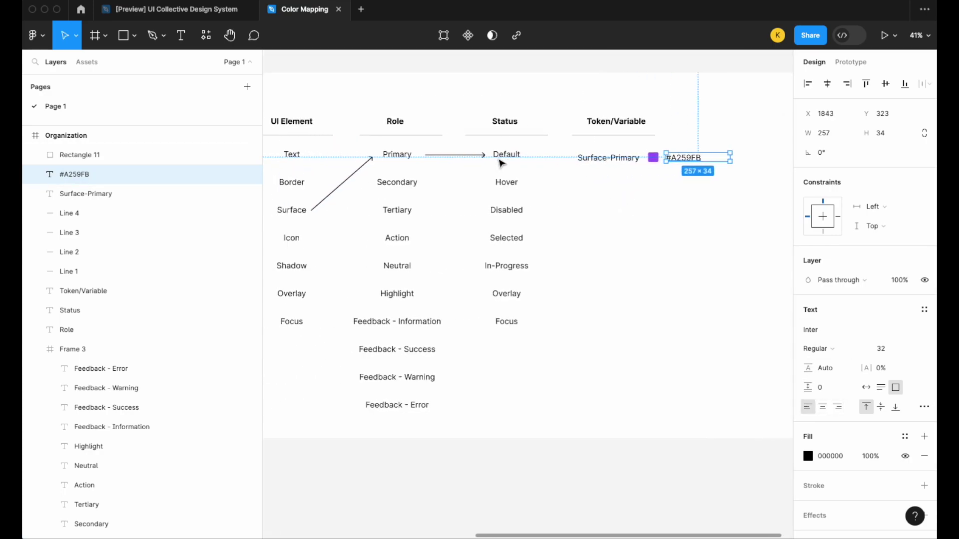
Add a text box about 163 × 57 px reading "Button" in the blank area beyond the #A259FB label.
scroll(627, 143, up, 2)
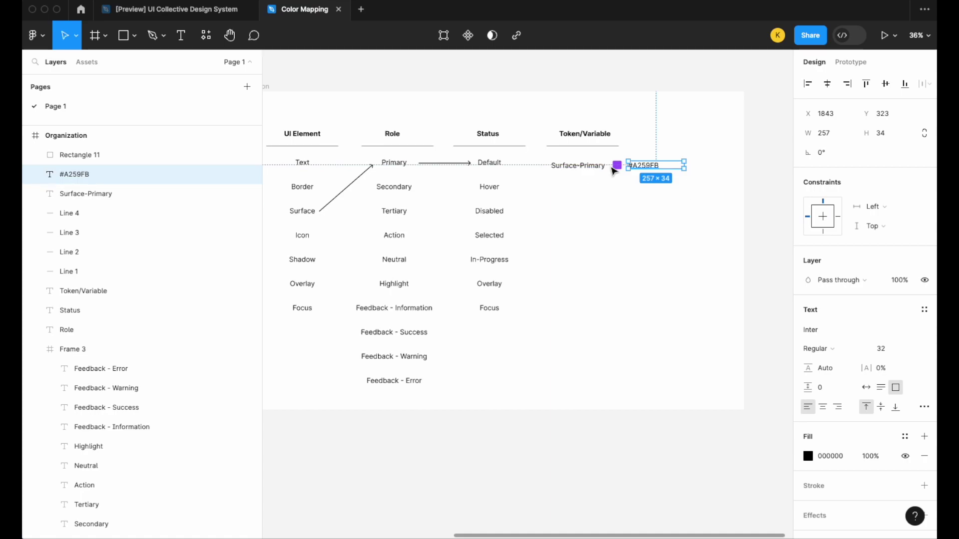
scroll(610, 171, down, 2)
scroll(578, 208, left, 3)
scroll(571, 209, up, 2)
scroll(571, 209, left, 4)
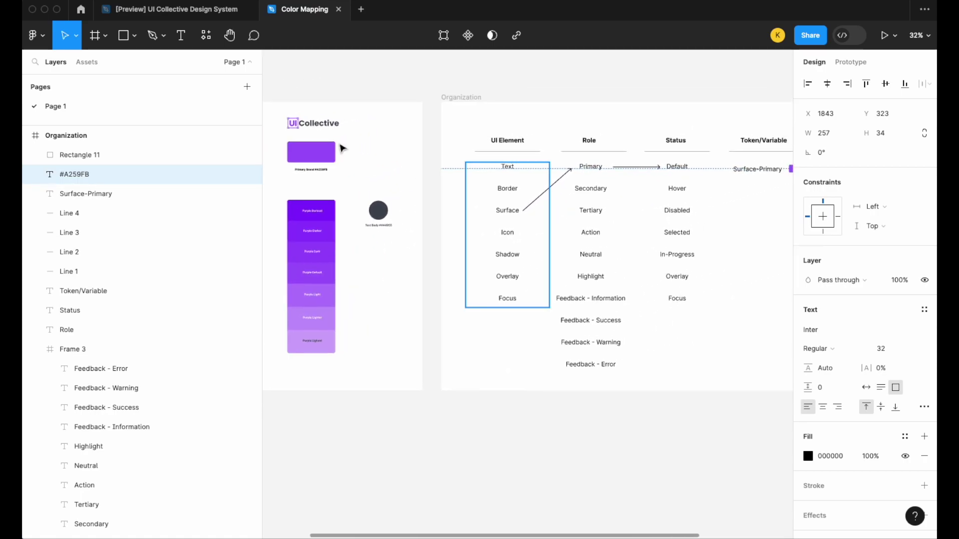
key(Return)
scroll(795, 321, right, 3)
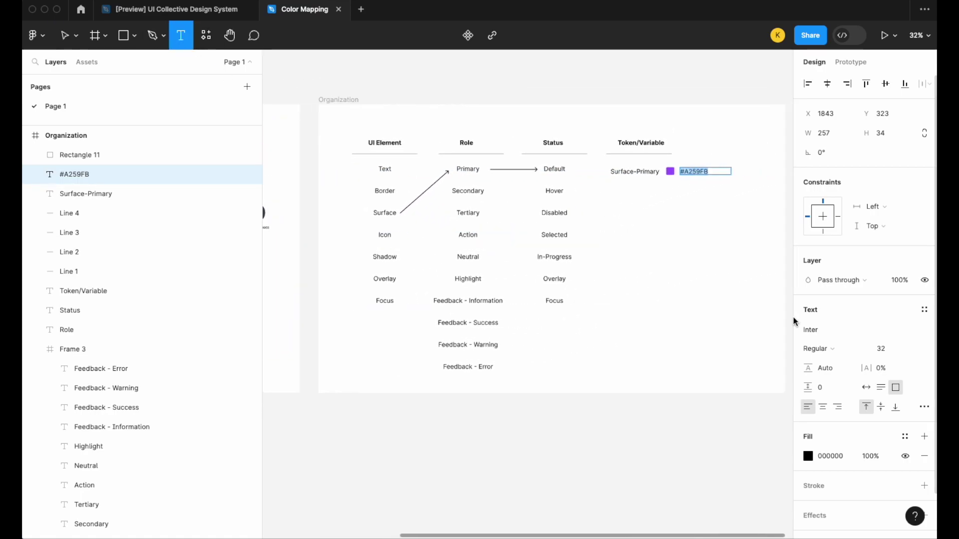
scroll(717, 193, right, 2)
scroll(648, 176, up, 5)
drag(586, 157, 673, 187)
text(Button)
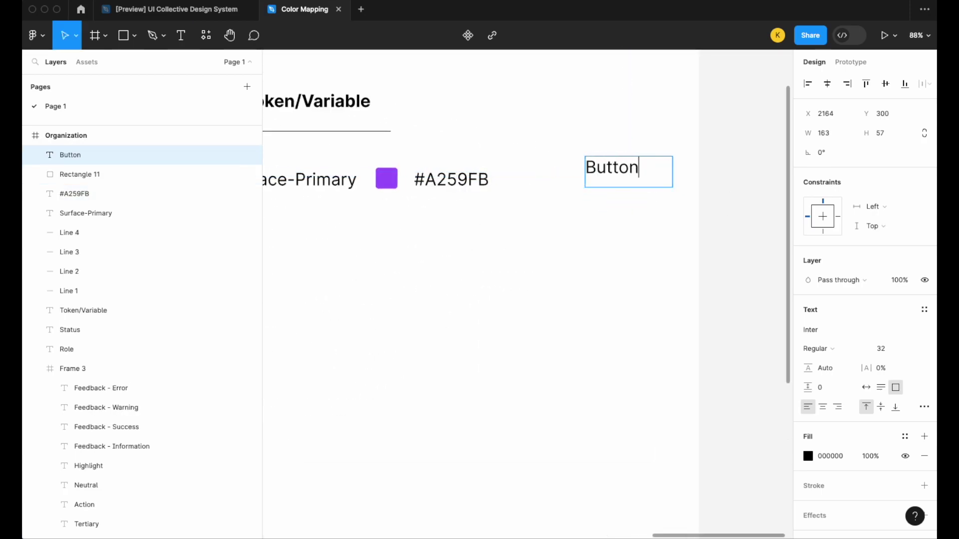
key(Escape)
Wrap the Button text in an auto layout frame and fill the frame with #A259FB sampled from the token's purple square.
key(shift+a)
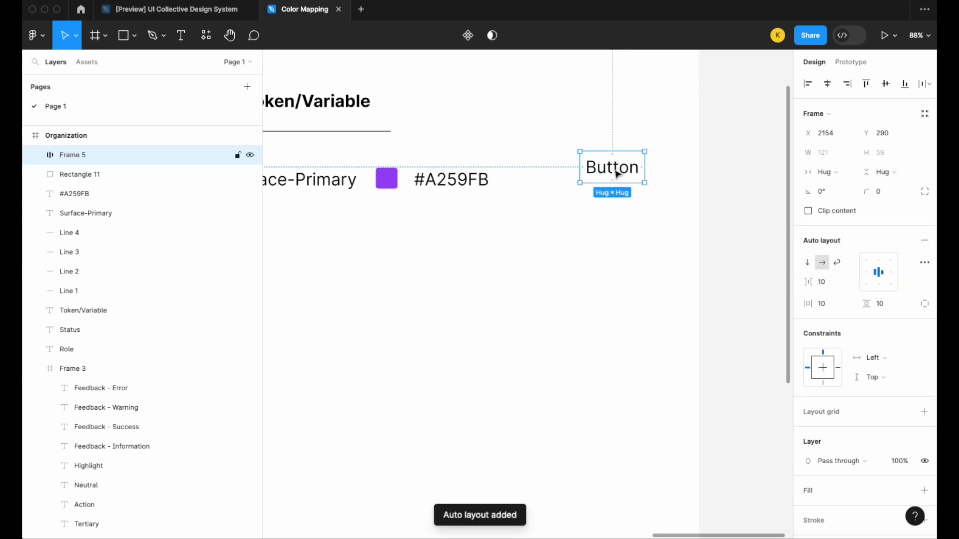
drag(617, 174, 599, 192)
scroll(853, 380, down, 2)
click(924, 451)
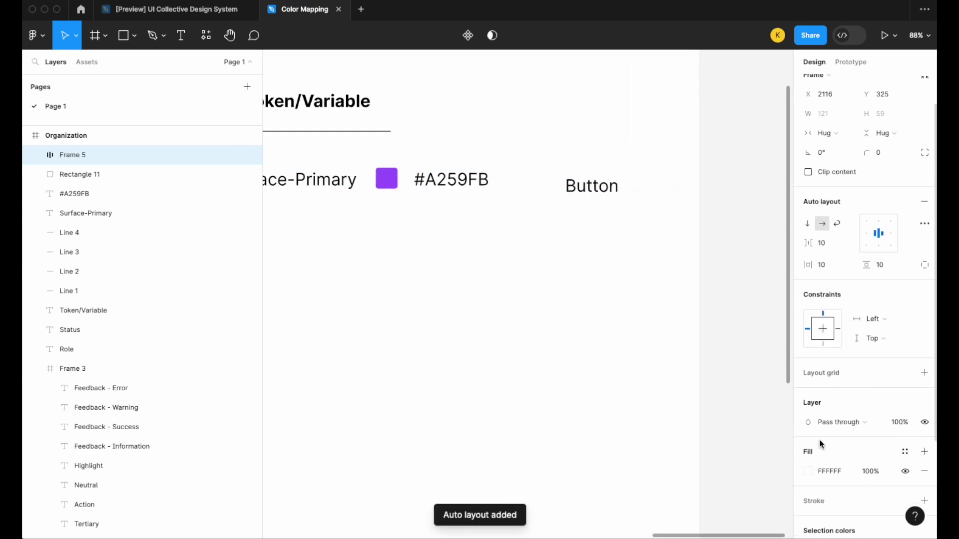
click(811, 472)
click(664, 395)
click(386, 178)
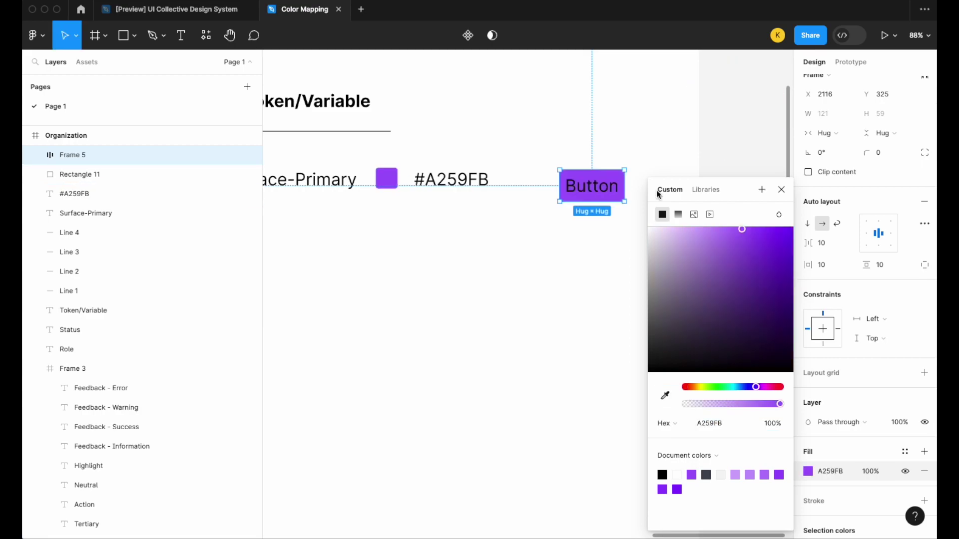
Enlarge the button frame to about 168 × 91 px and set its text color to FFFFFF.
drag(624, 180, 610, 152)
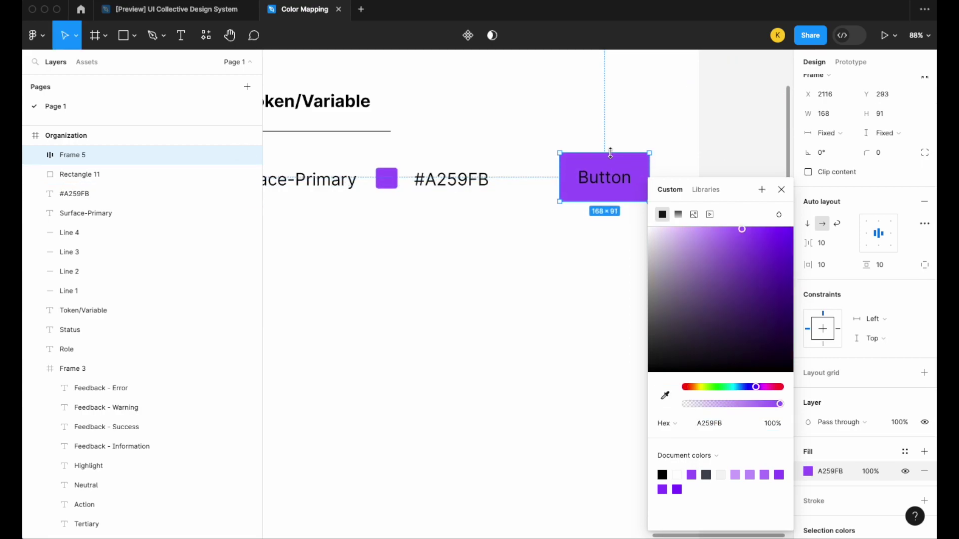
click(618, 187)
click(808, 396)
text(FFFFFF)
key(Return)
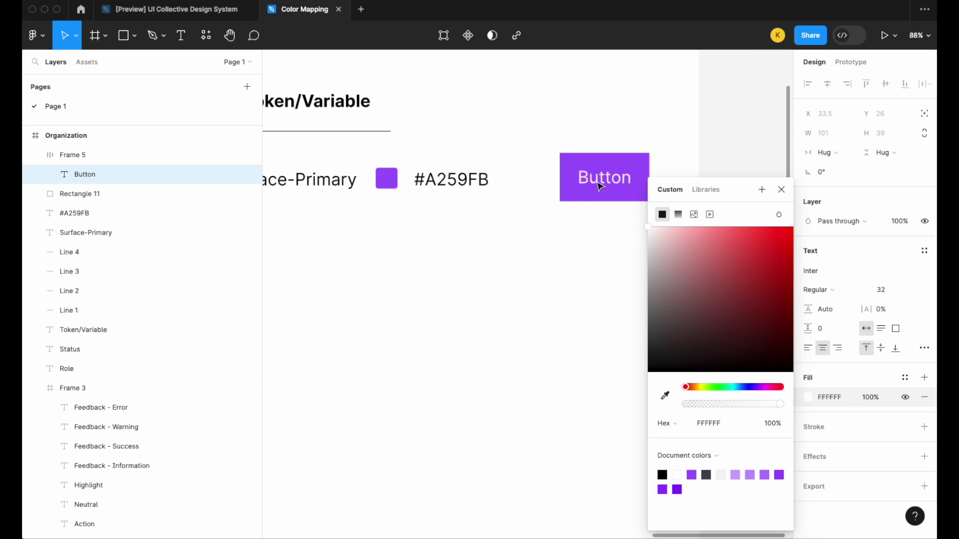
Move the purple button closer to the #A259FB label, to about X 2071.
click(630, 100)
scroll(630, 100, down, 3)
click(681, 148)
scroll(681, 149, down, 3)
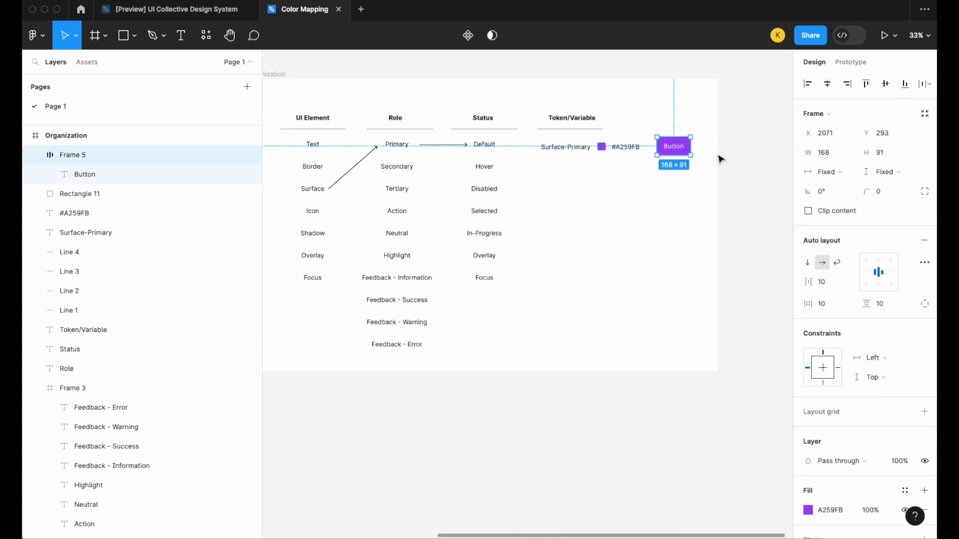
scroll(637, 170, down, 2)
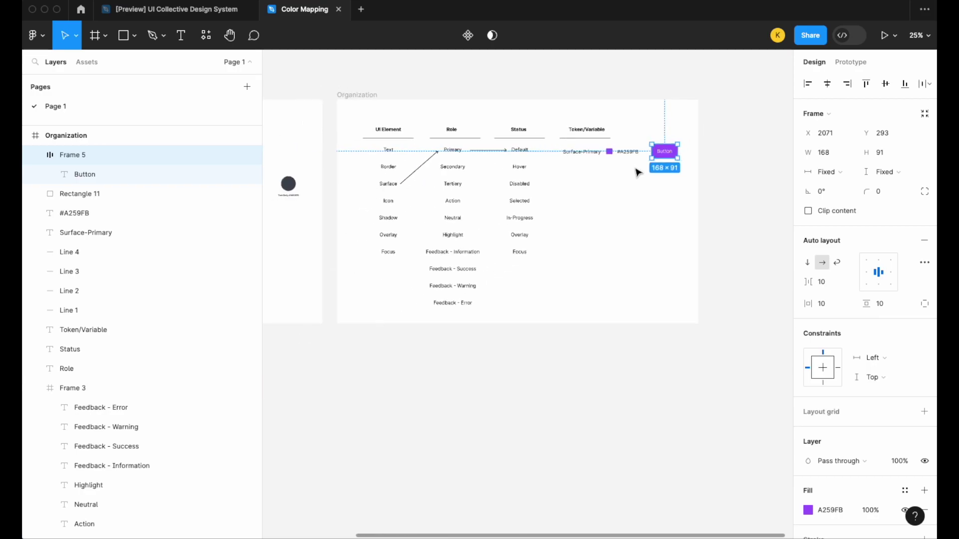
scroll(650, 162, left, 2)
scroll(722, 154, up, 2)
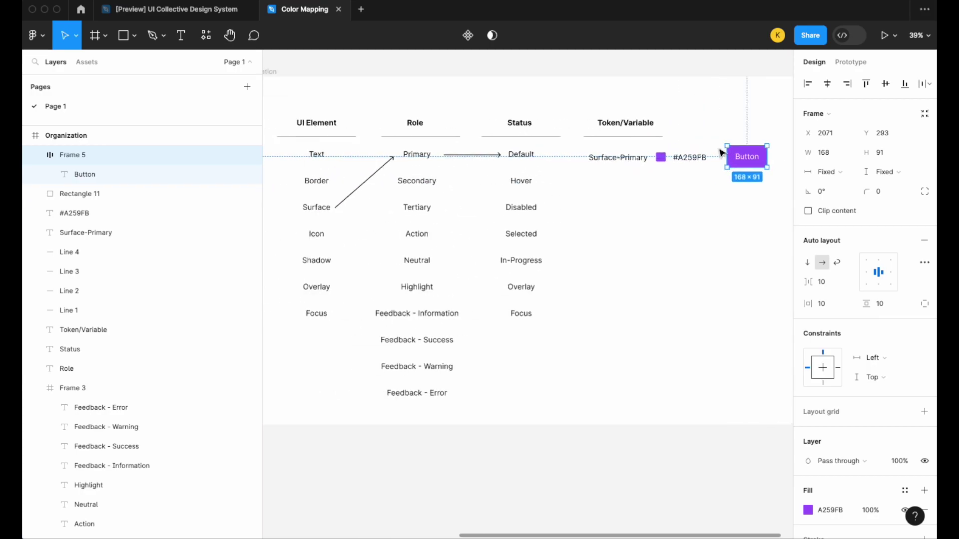
Examine the purple palette, selecting the Purple Lighter swatch, and compare it with the role list in the Organization frame.
scroll(488, 265, left, 3)
scroll(332, 343, down, 1)
scroll(382, 324, up, 2)
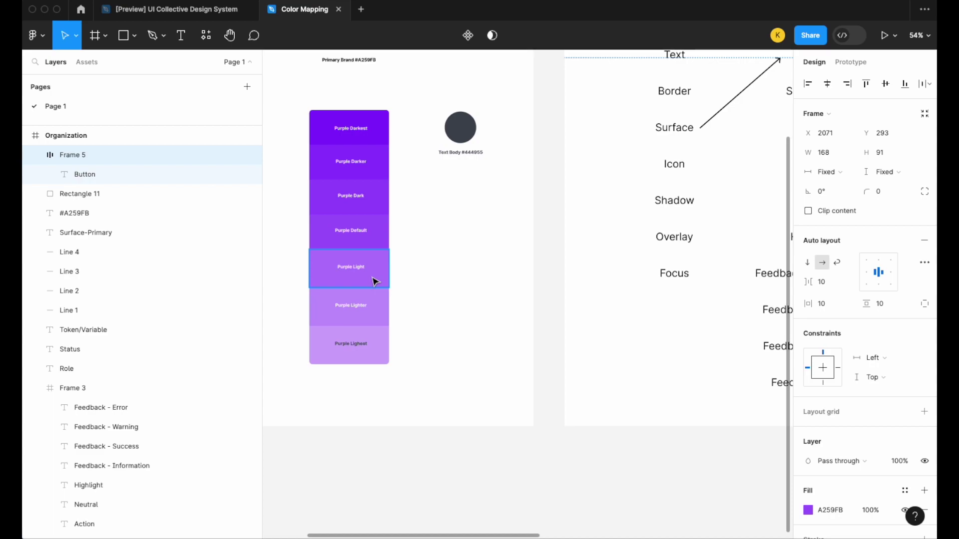
scroll(376, 282, up, 1)
scroll(403, 313, left, 4)
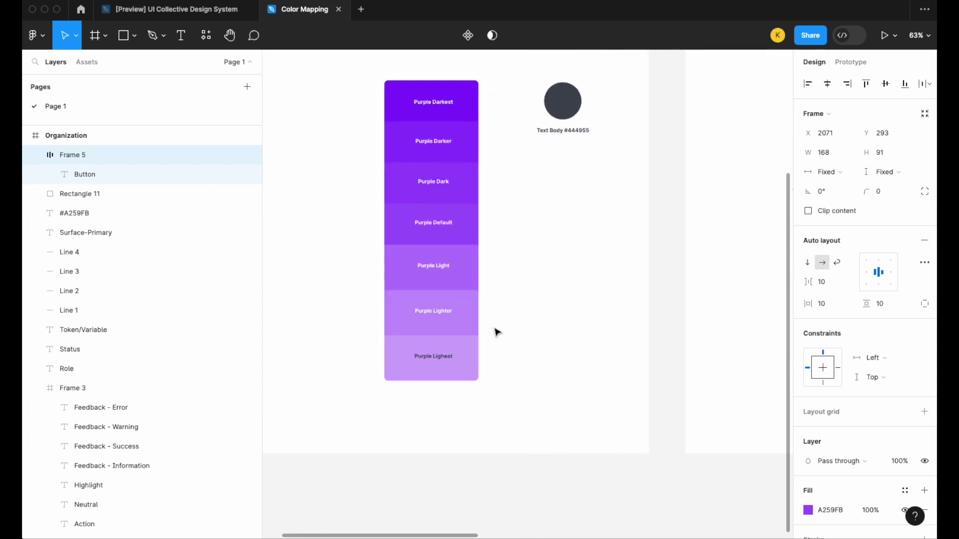
click(471, 308)
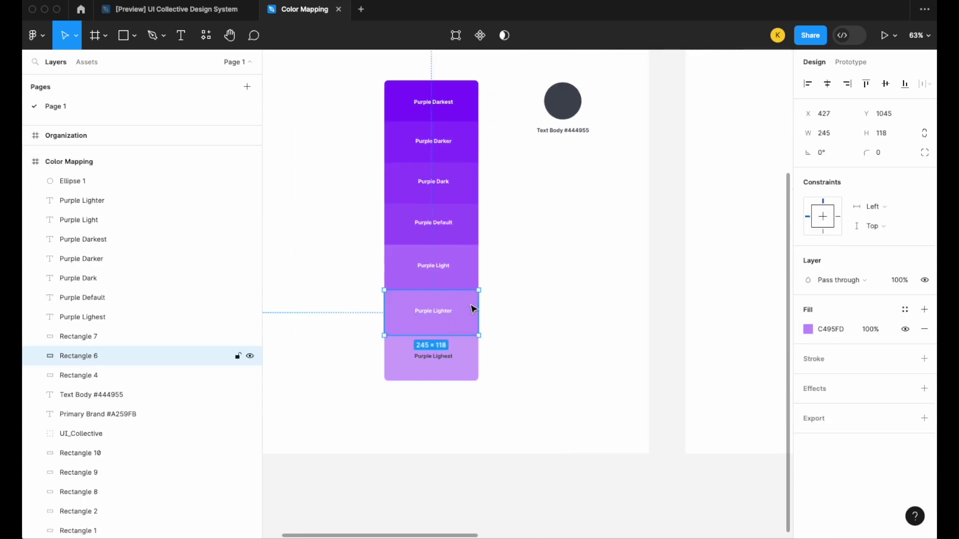
scroll(473, 309, down, 3)
scroll(599, 251, right, 2)
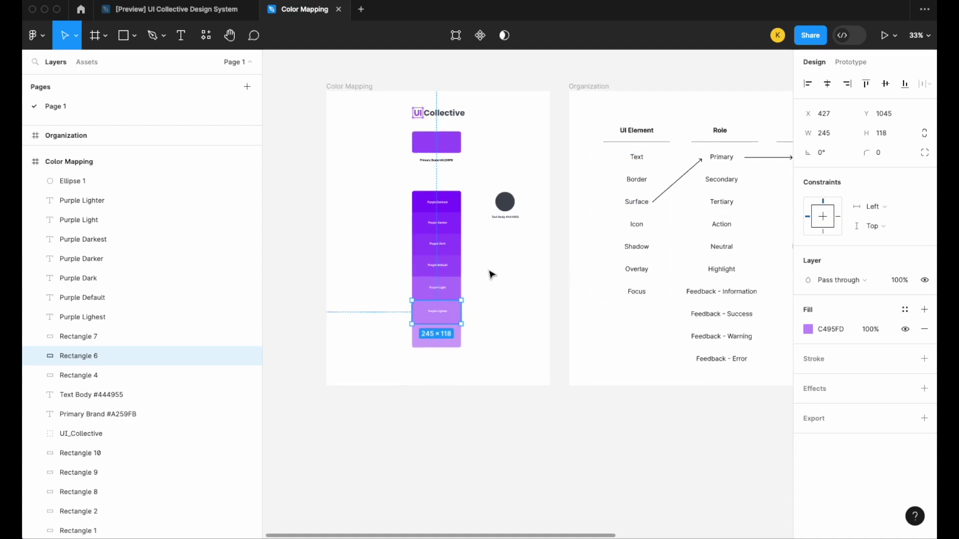
scroll(490, 274, up, 1)
scroll(490, 275, right, 2)
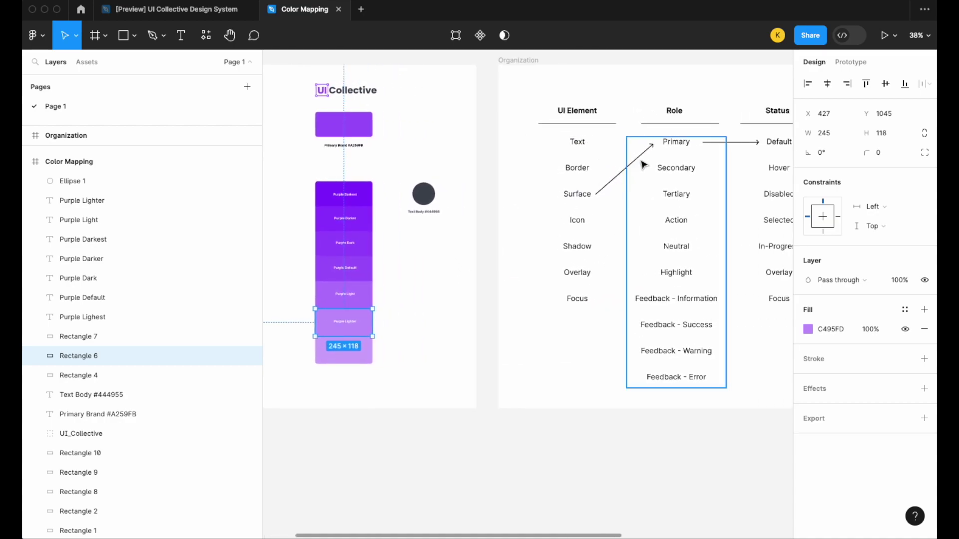
scroll(630, 172, up, 2)
scroll(669, 142, down, 1)
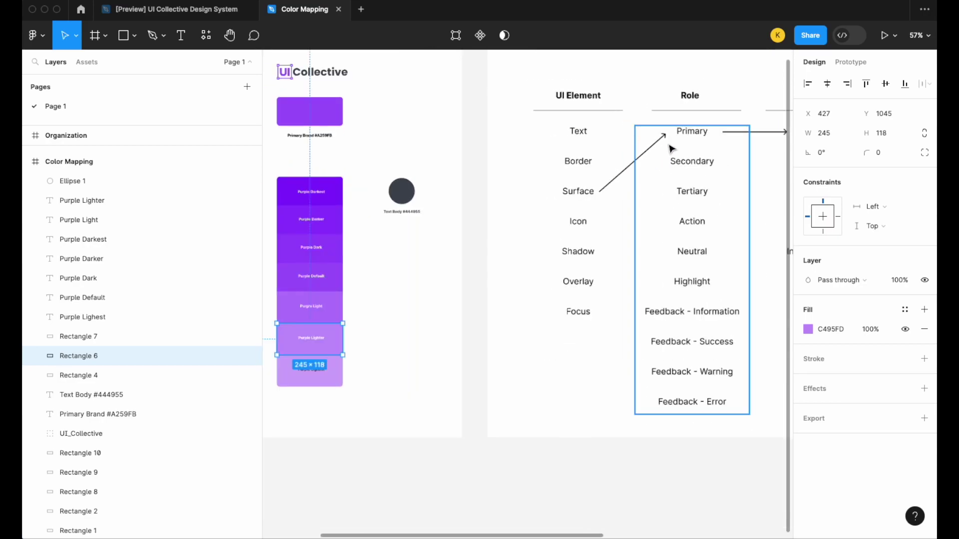
Draw an arrow about 282 px long from Surface to the Action role.
click(135, 35)
click(165, 96)
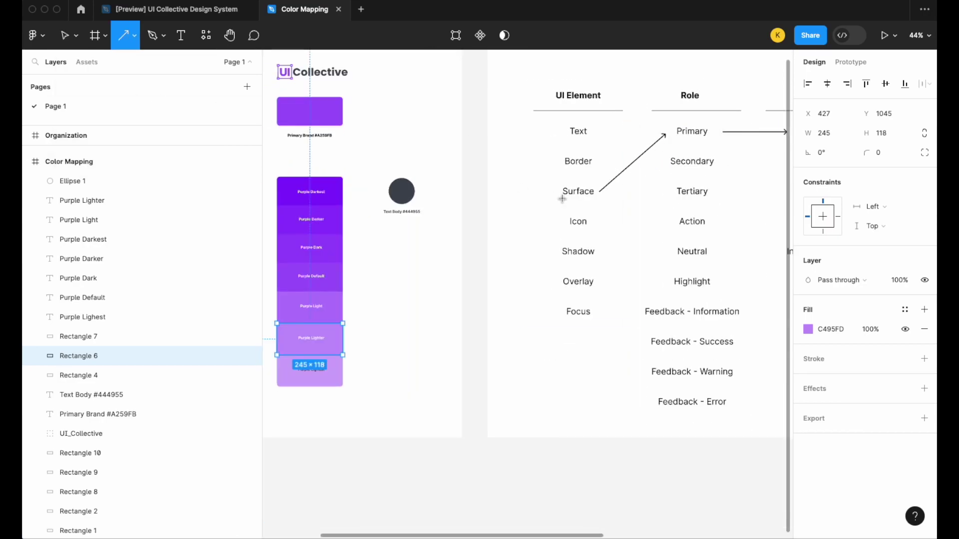
scroll(563, 198, up, 2)
scroll(637, 189, down, 2)
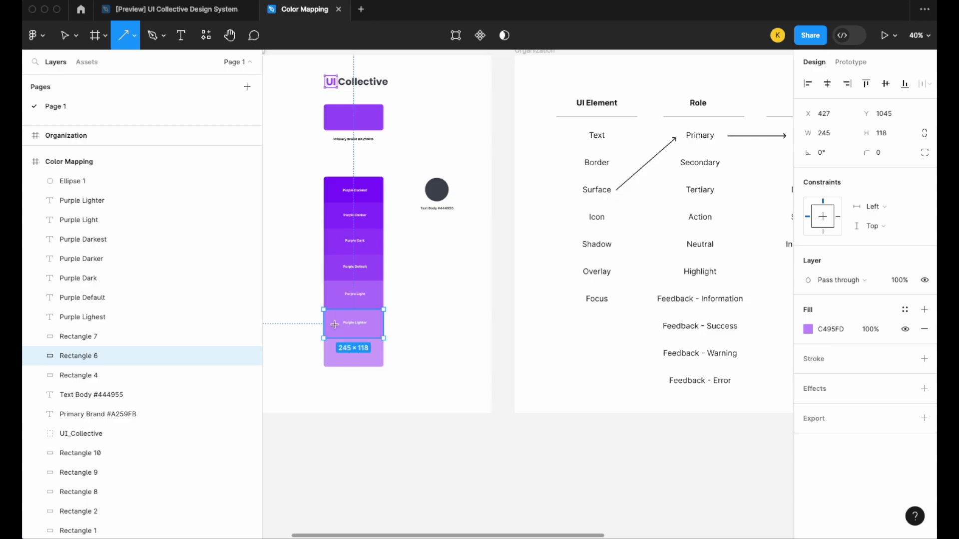
scroll(581, 246, up, 1)
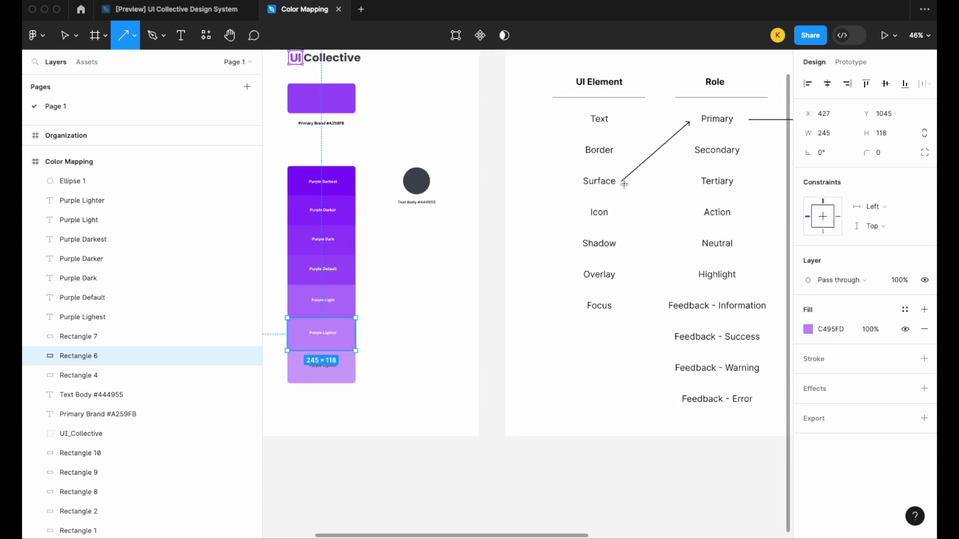
drag(626, 181, 698, 214)
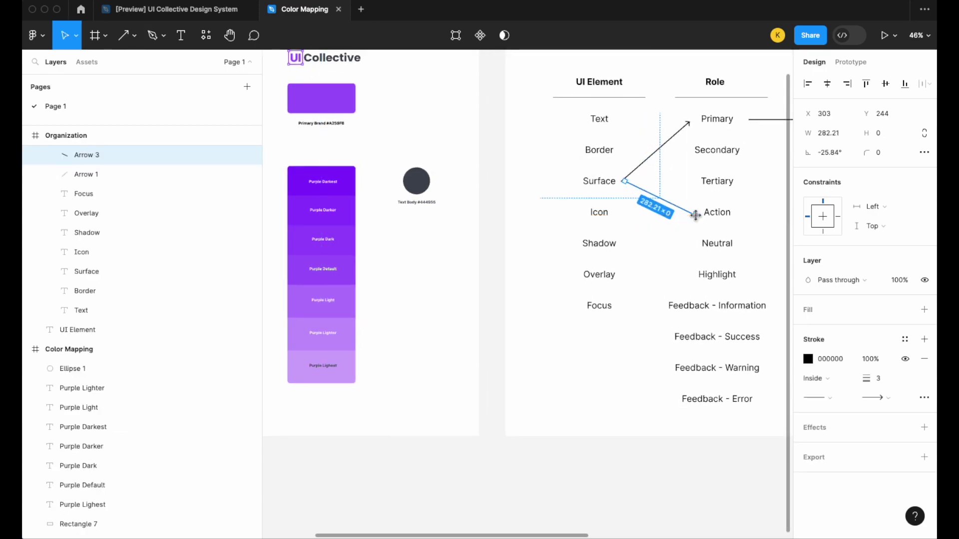
Duplicate the Surface-to-Action arrow, place the copy beside Action at X 723, Y 354, and point its head at Hover.
scroll(709, 211, right, 3)
key(ctrl+d)
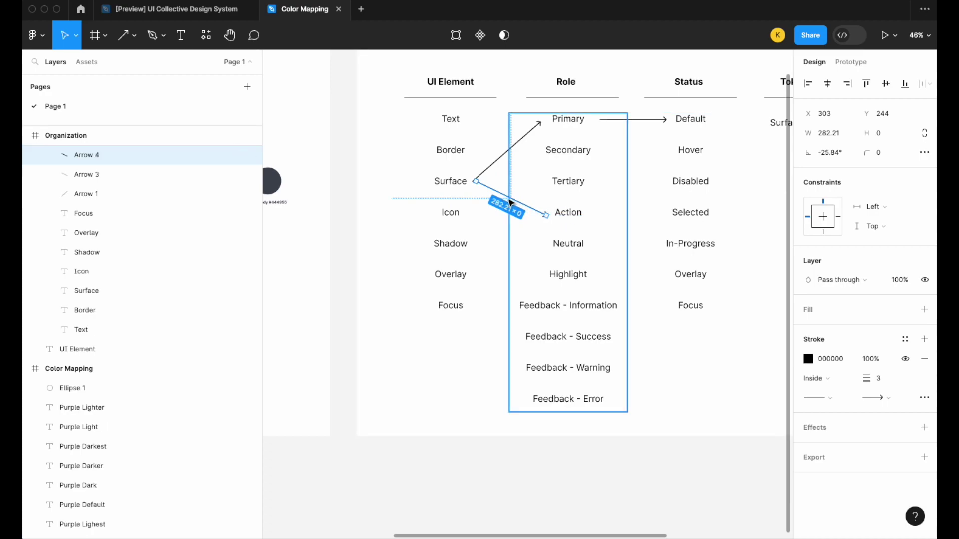
key(shift+Right)
key(shift+Right)
key(shift+Right)
key(shift+Right)
key(shift+Right)
key(shift+Right)
key(shift+Right)
key(shift+Right)
key(shift+Right)
key(shift+Right)
key(shift+Right)
key(shift+Right)
key(shift+Right)
key(shift+Right)
key(shift+Right)
key(shift+Right)
key(shift+Right)
key(shift+Right)
key(shift+Right)
key(shift+Right)
key(shift+Down)
key(shift+Down)
key(shift+Down)
key(shift+Down)
key(shift+Down)
key(shift+Down)
key(shift+Down)
key(shift+Down)
key(shift+Down)
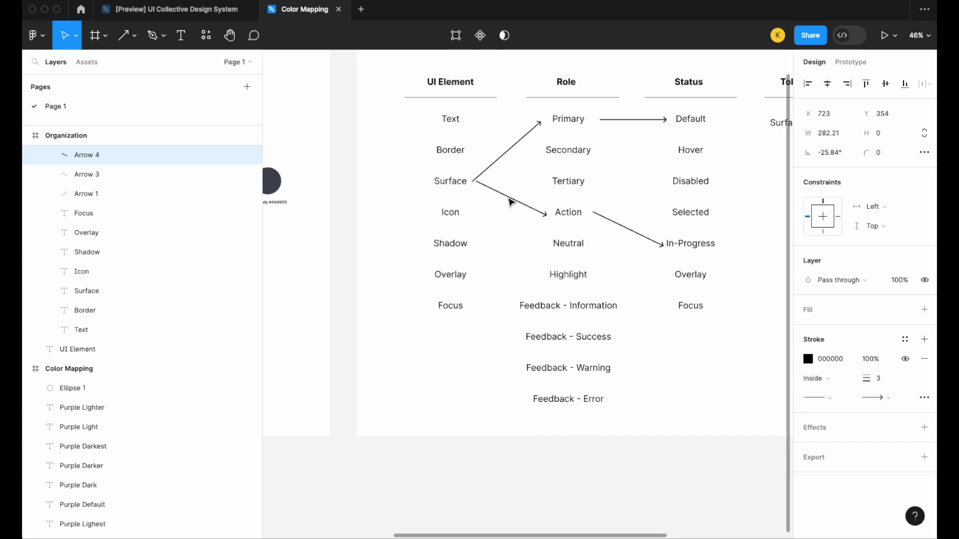
drag(666, 166, 443, 159)
scroll(665, 165, right, 5)
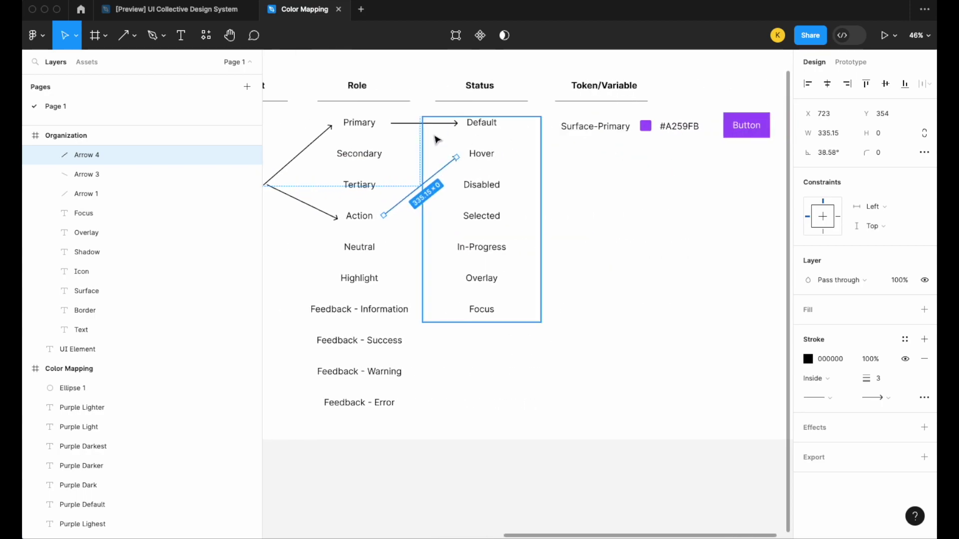
Add a horizontal arrow about 189 px long from the Default status to the Surface-Primary token label.
drag(419, 186, 488, 181)
key(shift+Up)
key(shift+Up)
key(shift+Up)
key(shift+Up)
key(shift+Up)
key(shift+Up)
key(shift+Up)
key(shift+Up)
key(shift+Up)
key(shift+Up)
key(shift+Up)
key(shift+Up)
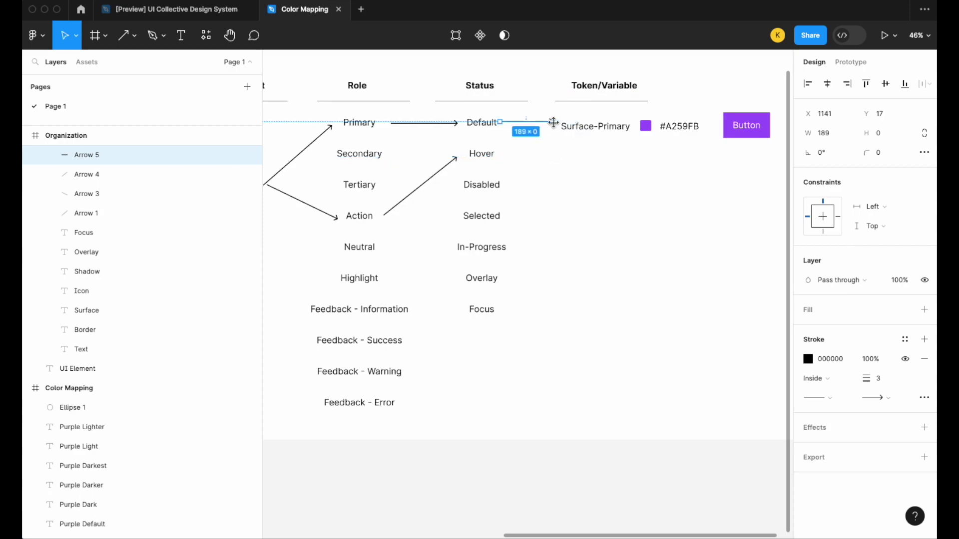
drag(554, 122, 552, 122)
Move the Surface-Primary label, its purple square, the #A259FB label and the button up 20 px together.
drag(753, 152, 606, 122)
key(shift+Up)
key(shift+Up)
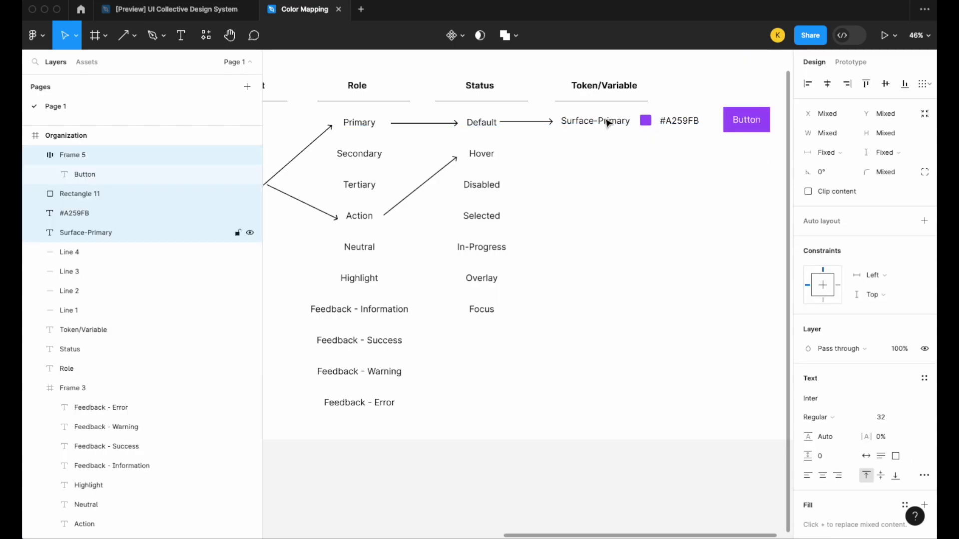
Duplicate the arrow following Default and move the copy down so it starts beside Hover.
click(578, 173)
scroll(570, 125, left, 2)
click(569, 124)
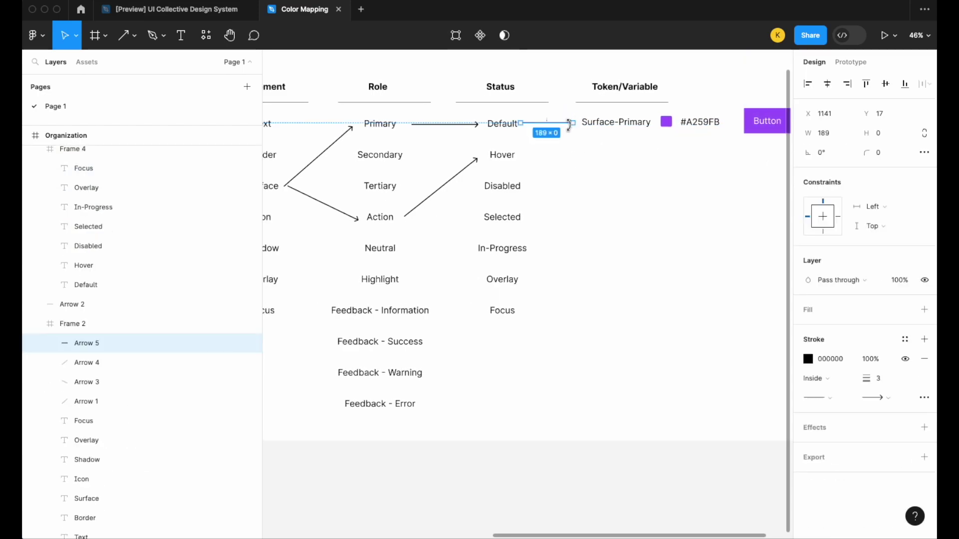
key(shift+Down)
key(shift+Down)
key(shift+Down)
key(shift+Down)
key(shift+Down)
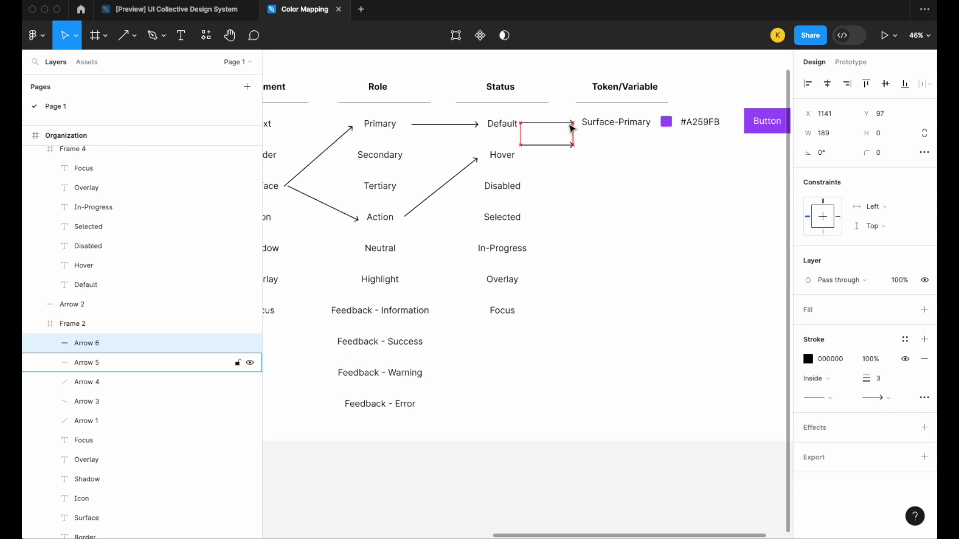
Duplicate the Surface-Primary label onto the Hover row at about Y 413 and change its text to Surface-Action.
click(621, 123)
key(super+d)
drag(621, 123, 629, 156)
double_click(625, 151)
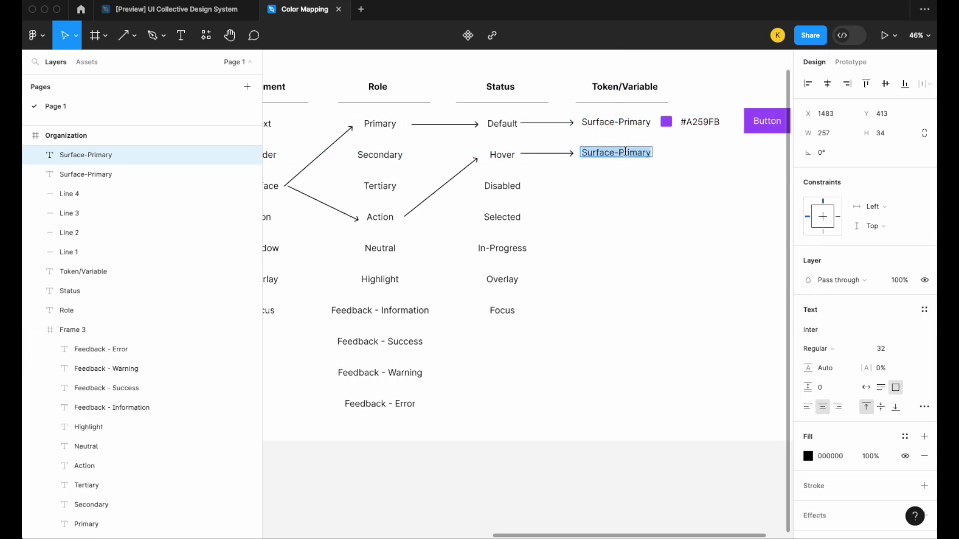
key(Right)
key(alt+shift+Left)
text(Ac)
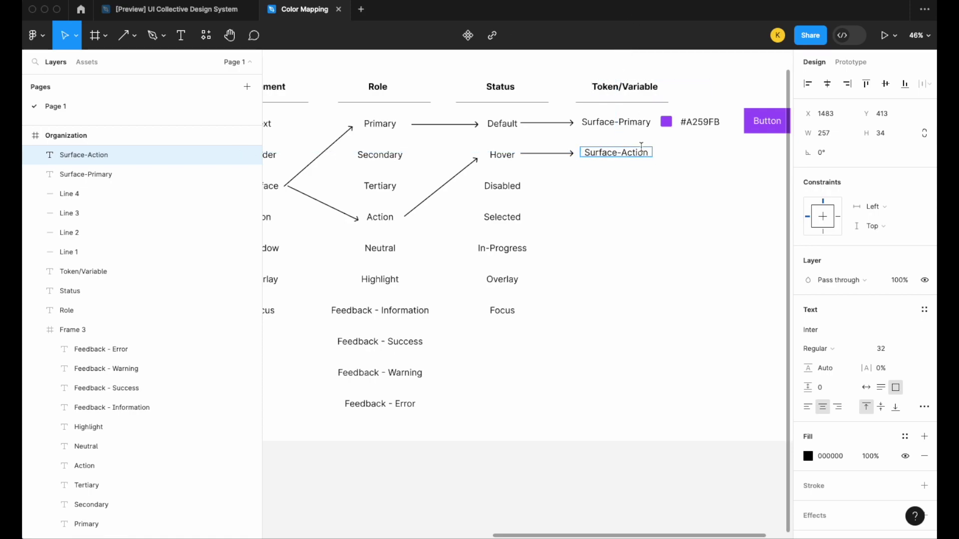
Left-align the Surface-Action label, widen its text box to about 440 px and append "-HOVER".
scroll(659, 195, up, 3)
scroll(624, 159, up, 1)
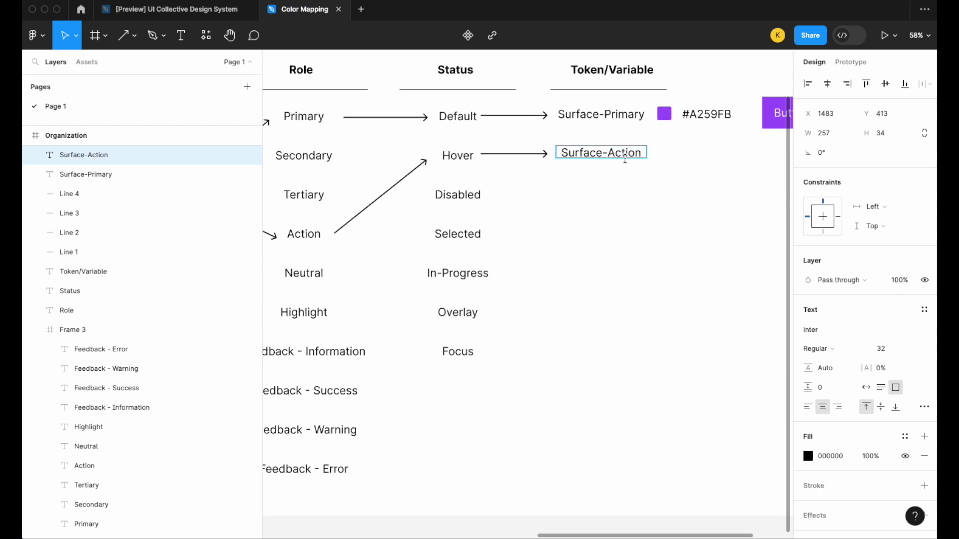
key(Escape)
click(807, 407)
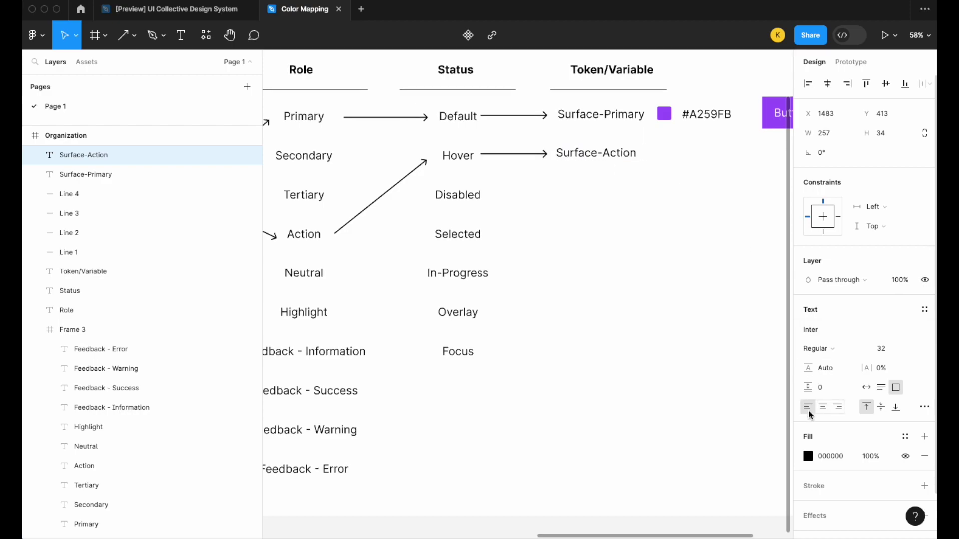
drag(650, 151, 710, 151)
key(Return)
key(Right)
text(-HOVER)
key(Escape)
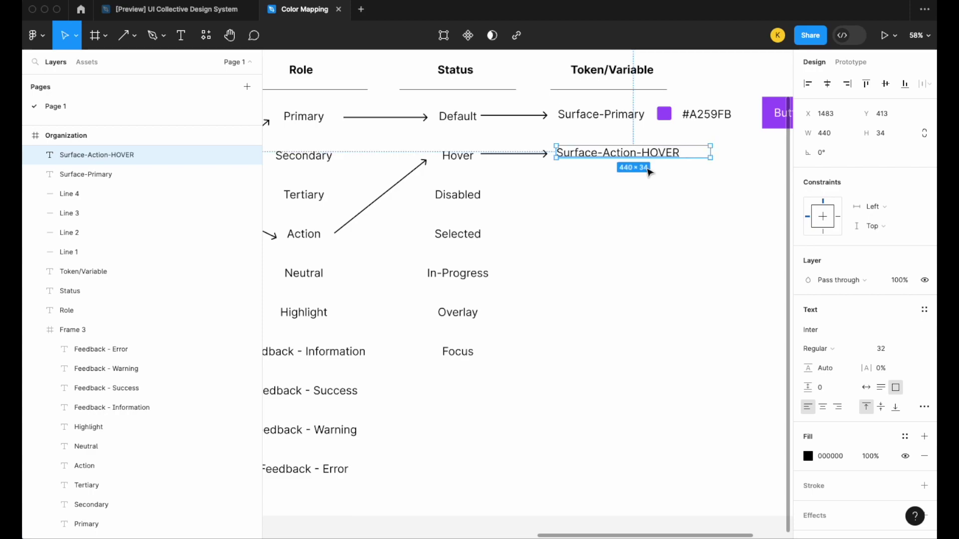
Correct the second token label's text to read "Surface-Action-Hover".
scroll(524, 150, right, 3)
key(Escape)
drag(547, 107, 570, 141)
double_click(568, 158)
double_click(568, 158)
key(Escape)
Duplicate the purple square and #A259FB label together and place the copies beside Surface-Action-Hover.
drag(607, 122, 630, 163)
key(ctrl+z)
click(614, 149)
click(607, 120)
shift+click(557, 119)
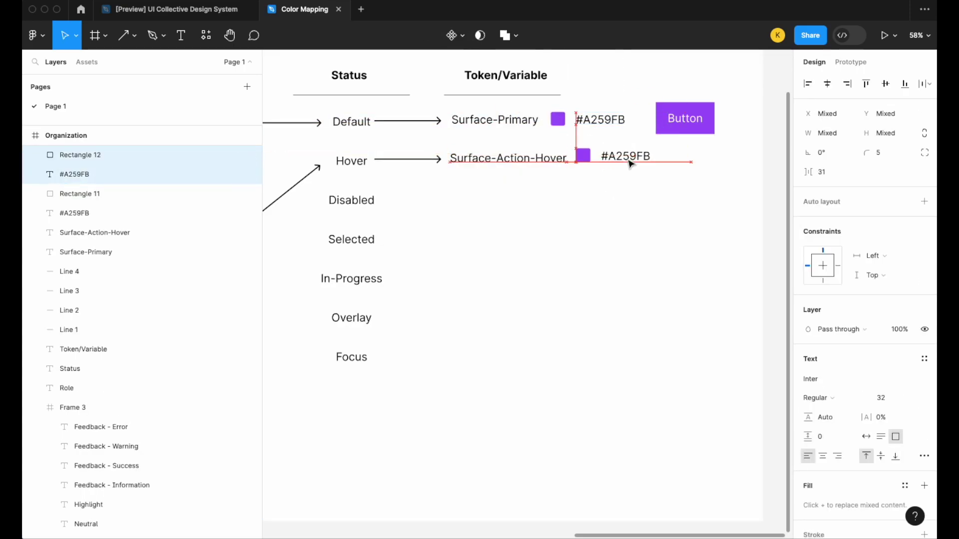
Fill the square beside Surface-Action-Hover with C495FD sampled from the Purple Lighter swatch.
click(583, 155)
scroll(587, 164, down, 5)
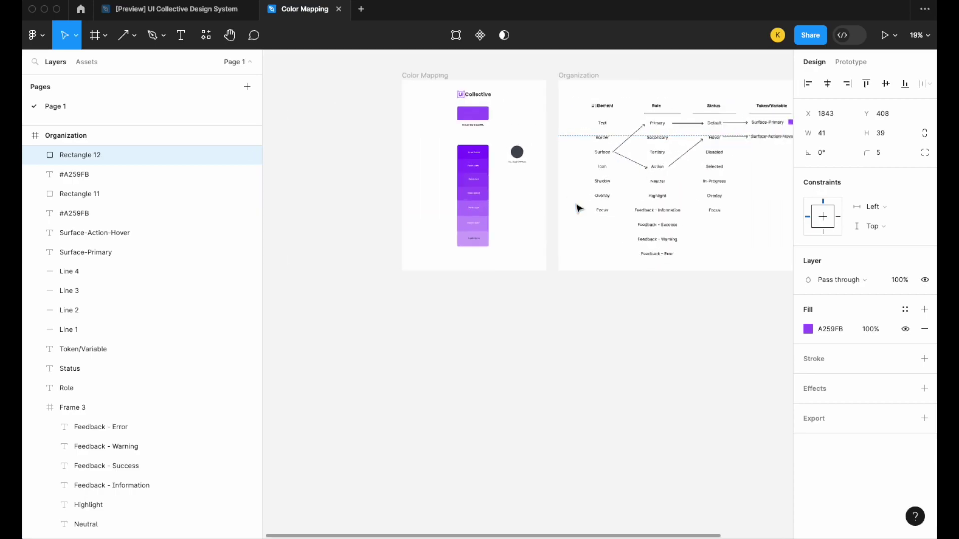
scroll(579, 208, up, 4)
click(808, 329)
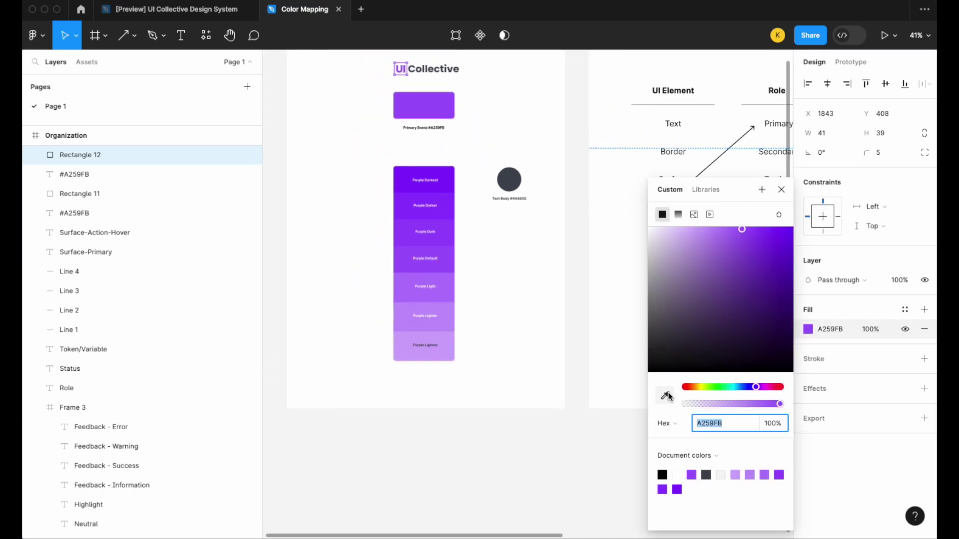
click(665, 396)
click(454, 325)
scroll(451, 327, right, 10)
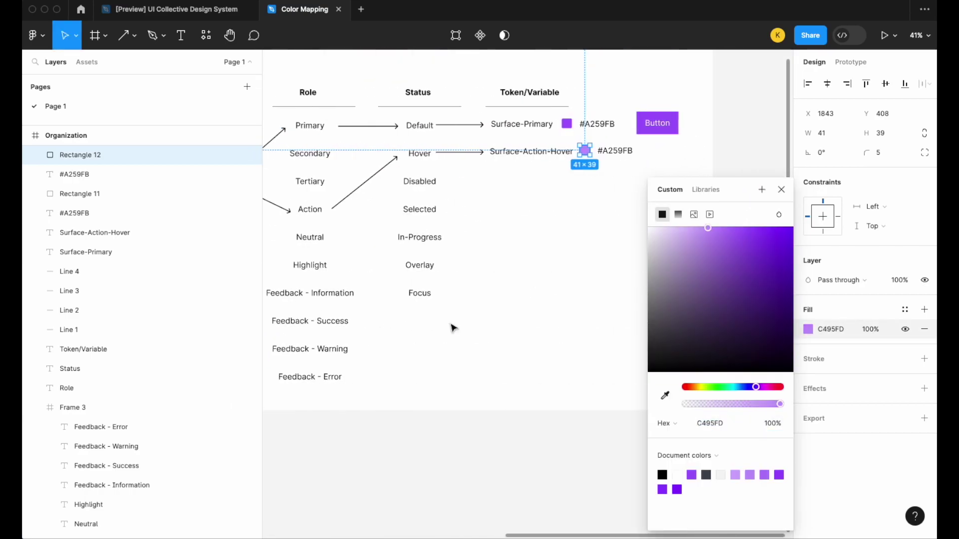
Copy the new square's hex value and change the label beside it to "#C495FD".
scroll(452, 211, up, 1)
scroll(452, 212, left, 4)
click(832, 330)
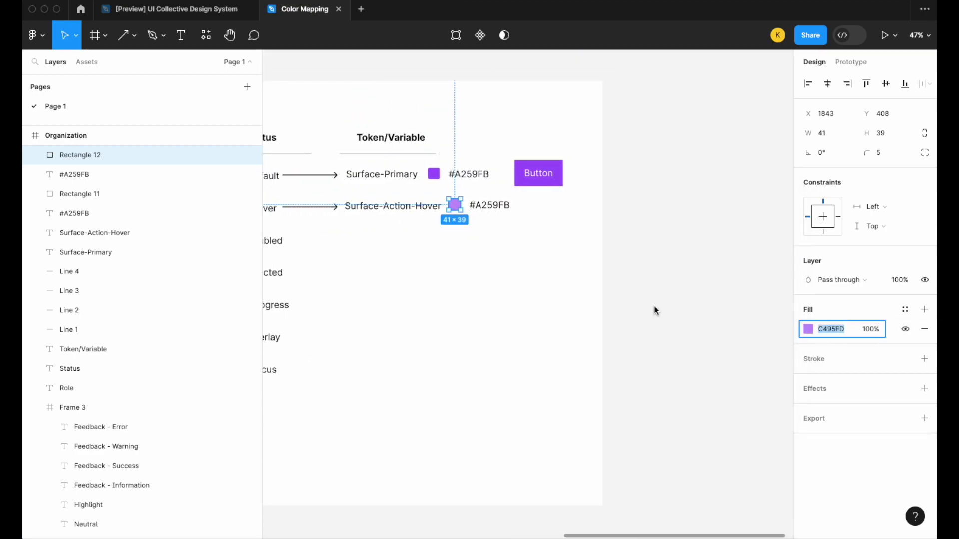
double_click(504, 204)
text(#C495FD)
click(511, 237)
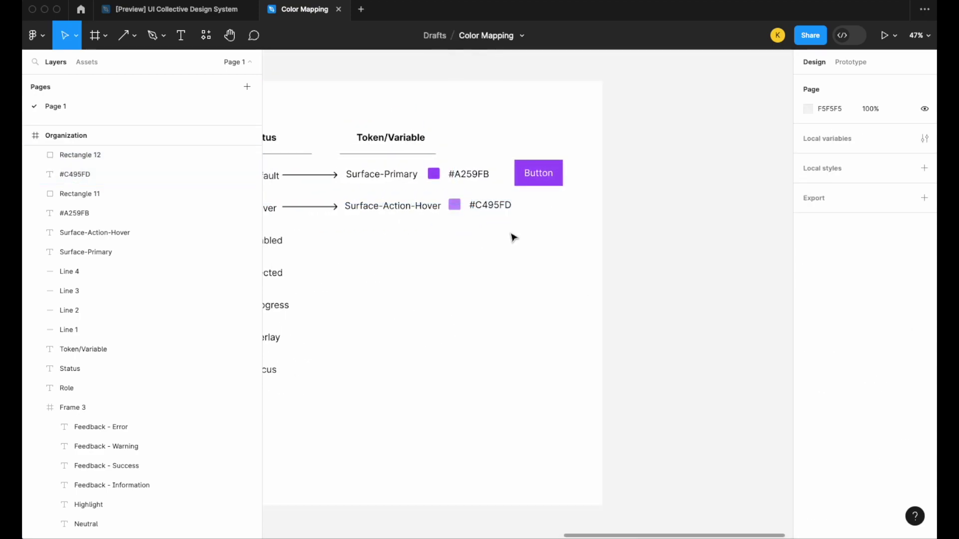
Duplicate the button onto the Hover row at about X 2122, Y 376 and fill it with the #C495FD square's sampled color.
scroll(511, 237, up, 2)
click(533, 160)
drag(553, 164, 570, 200)
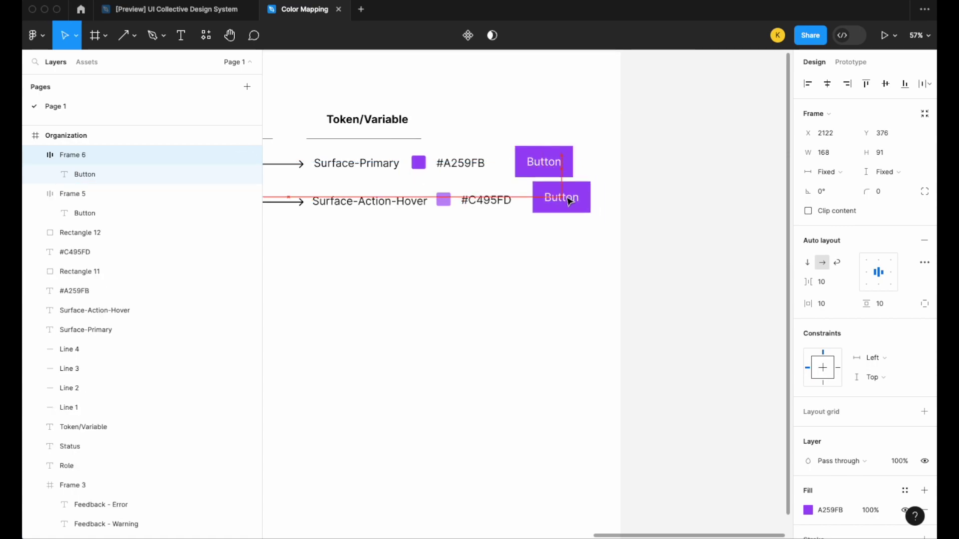
click(807, 509)
click(665, 396)
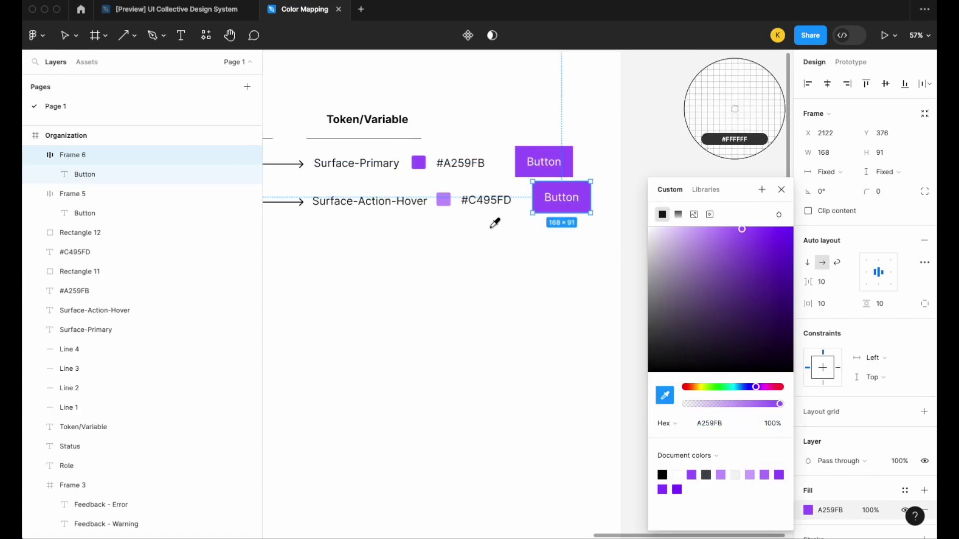
click(443, 199)
click(587, 257)
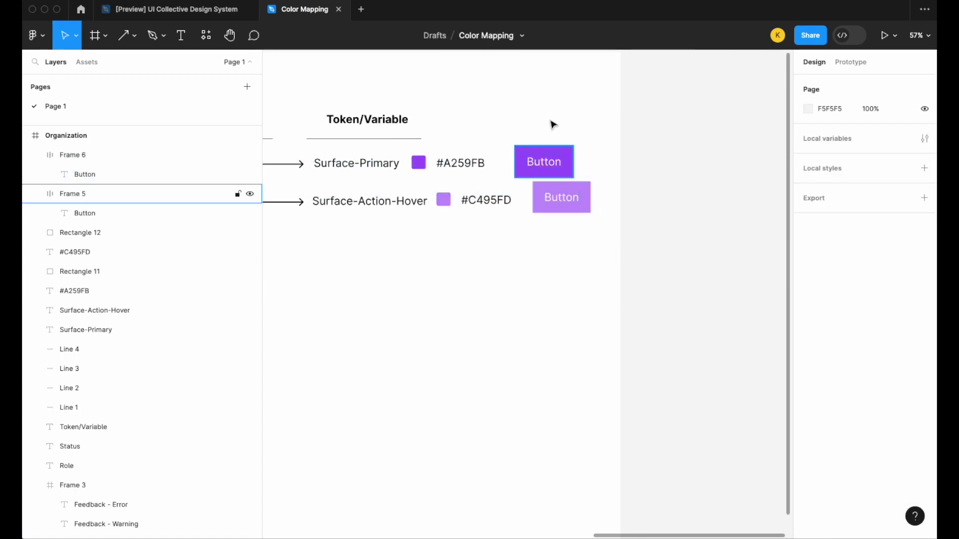
Move the original purple button to X 2122 so it lines up above the hover button.
scroll(564, 121, up, 2)
click(526, 159)
drag(526, 159, 550, 160)
Review the arrow paths from Surface through the roles and statuses to the two tokens and their example buttons.
scroll(574, 170, down, 3)
scroll(433, 179, left, 2)
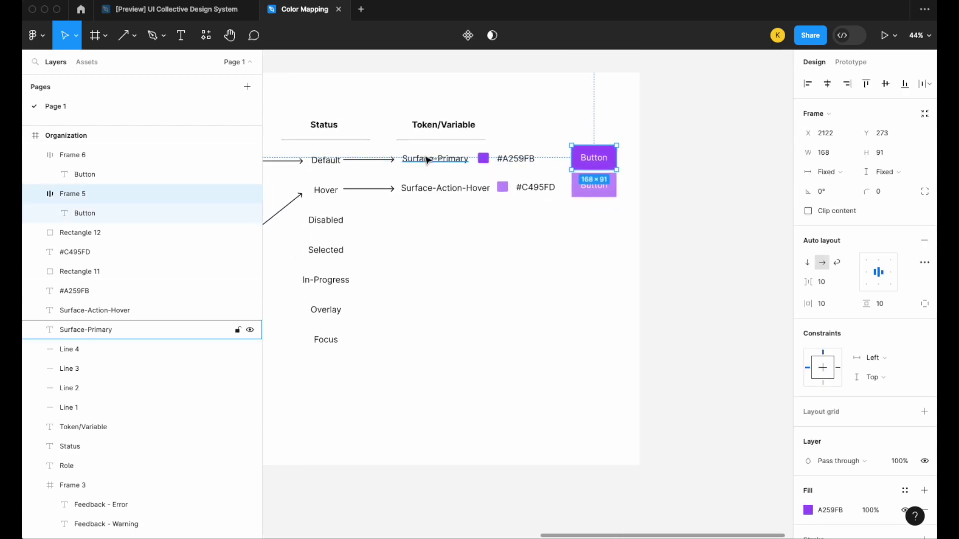
scroll(500, 160, left, 4)
scroll(599, 150, left, 4)
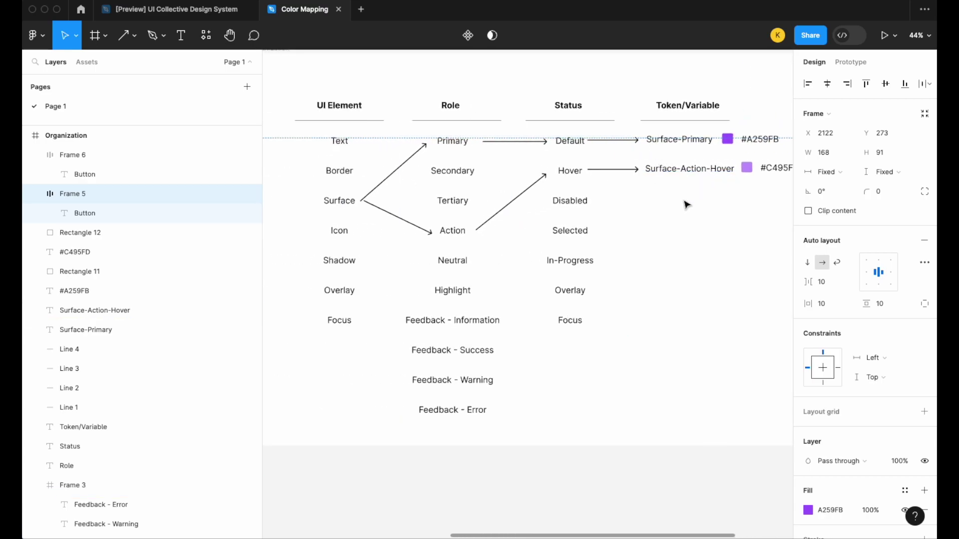
scroll(685, 205, down, 1)
scroll(700, 168, up, 2)
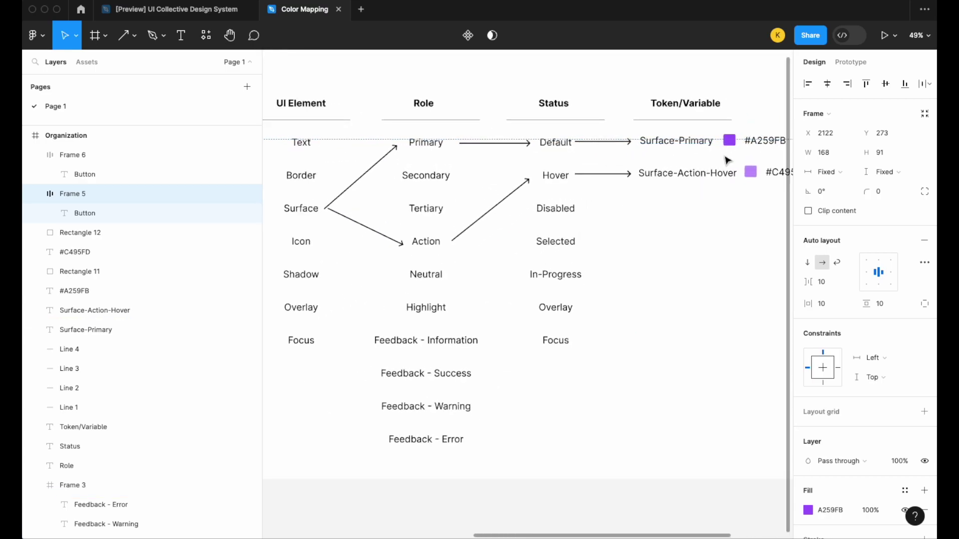
scroll(699, 180, right, 3)
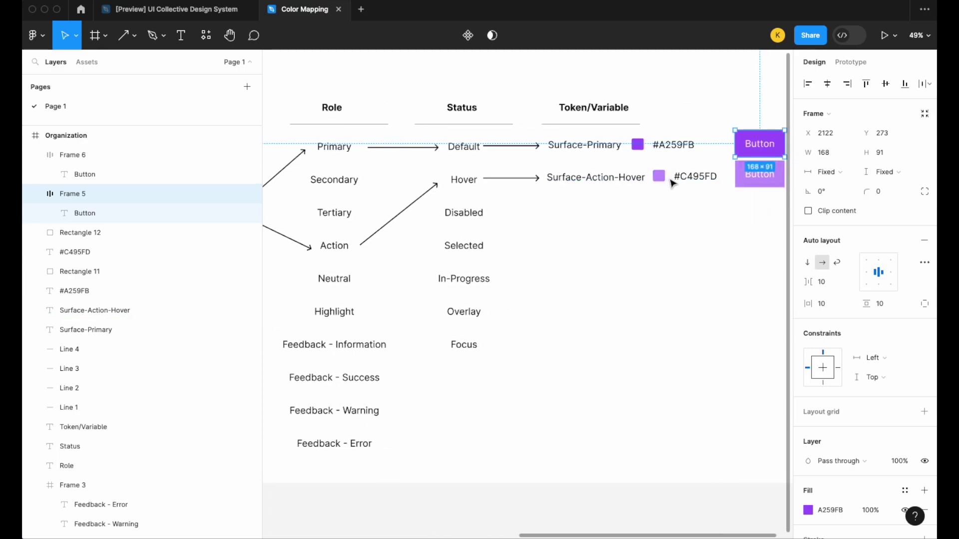
Compare the default and hover buttons with their Surface tokens and hex values, and review the full Organization mapping beside the purple palette.
click(697, 225)
scroll(697, 225, right, 2)
scroll(741, 155, up, 3)
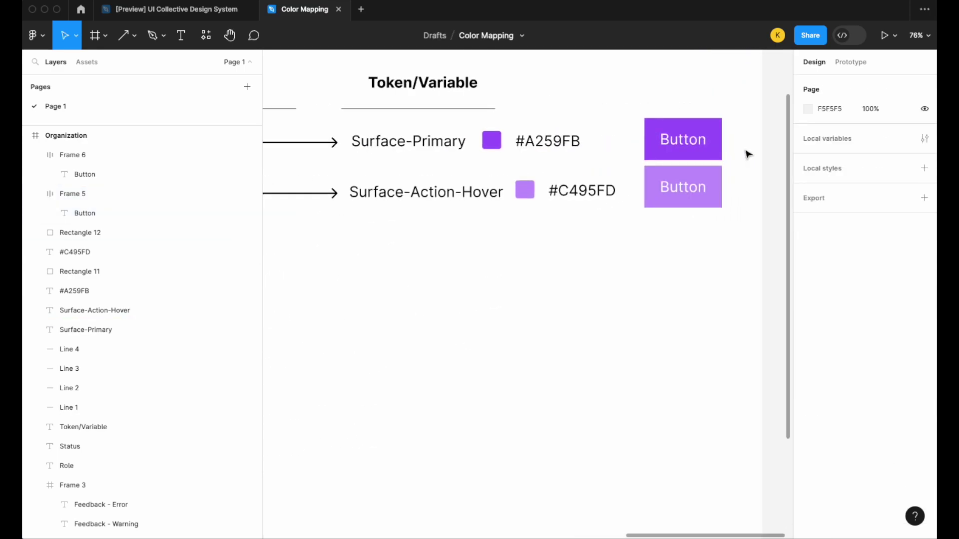
click(709, 140)
scroll(709, 139, up, 3)
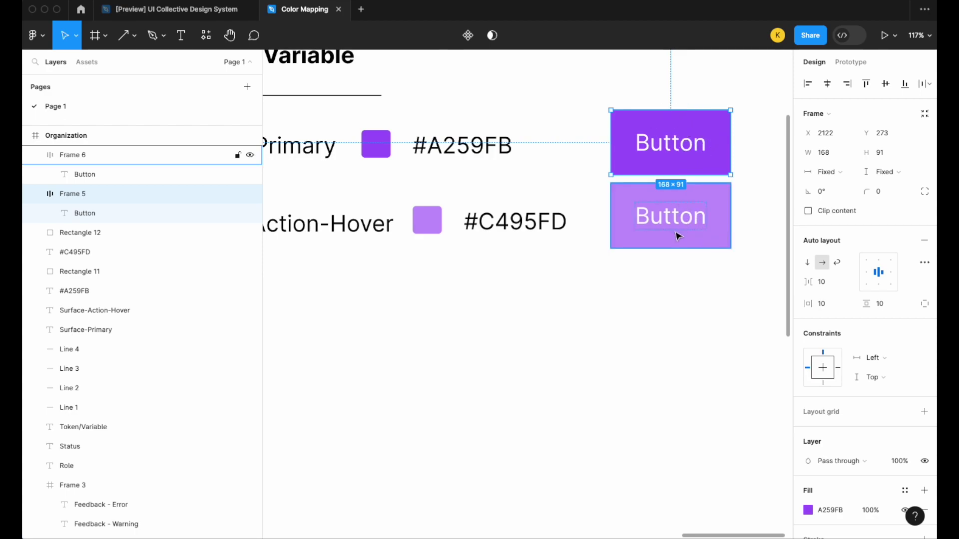
scroll(678, 235, down, 2)
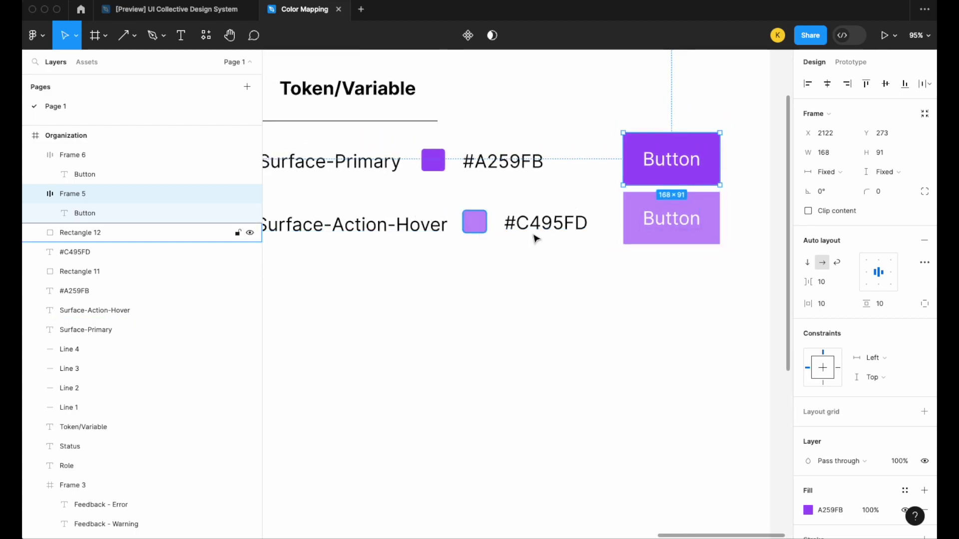
click(602, 328)
scroll(602, 330, down, 5)
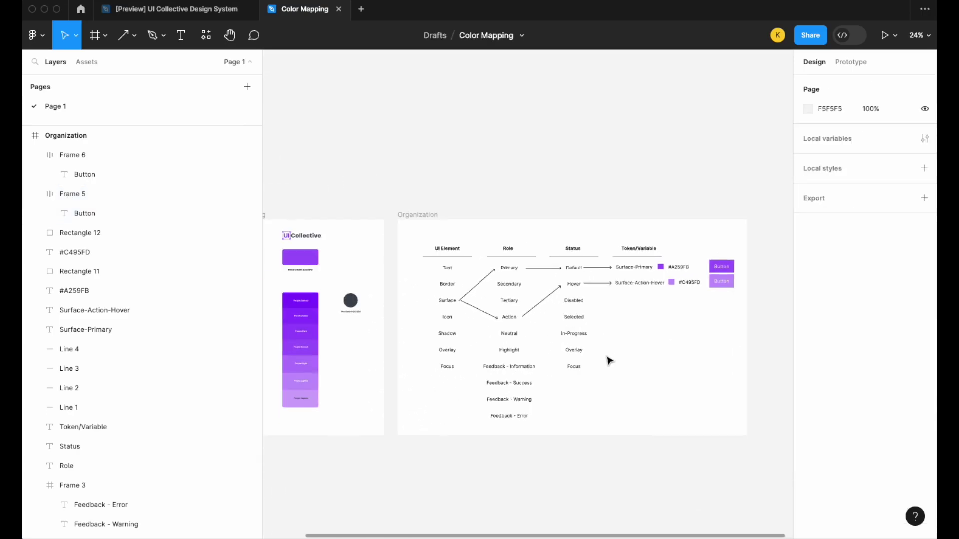
scroll(609, 360, down, 3)
scroll(660, 317, up, 1)
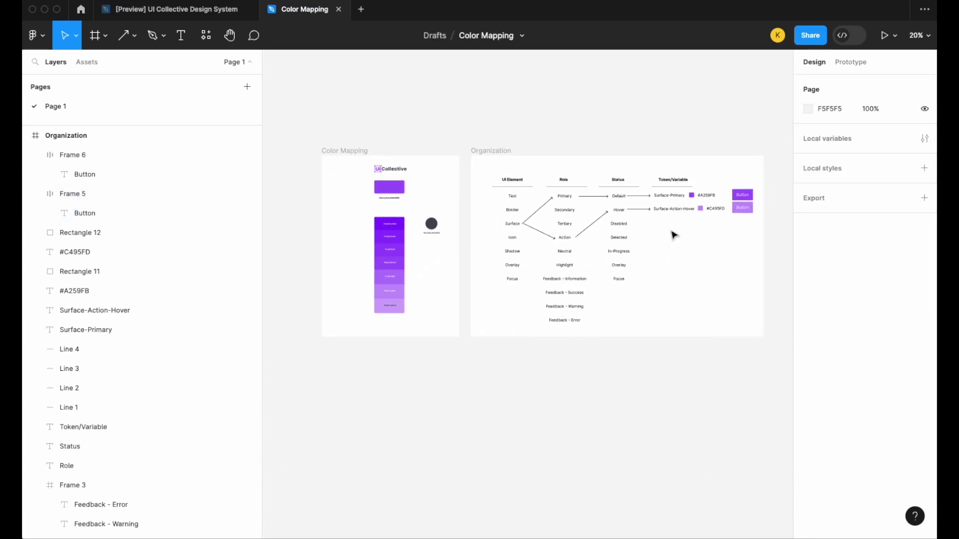
scroll(674, 235, right, 2)
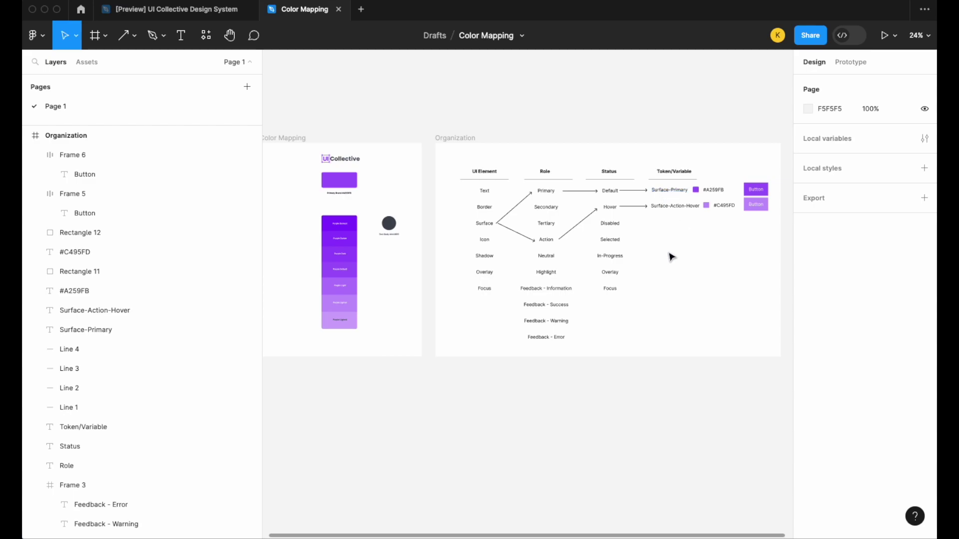
scroll(670, 256, down, 1)
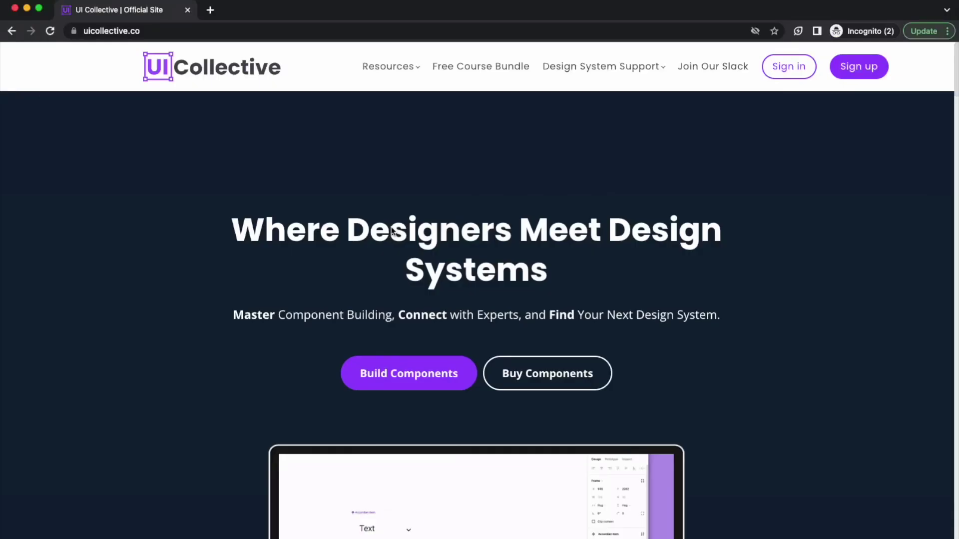
Leave the UI Collective website, switch to the UI Collective DS file in Figma and examine its Form Elements, Way finding and Data Display component overviews.
click(27, 9)
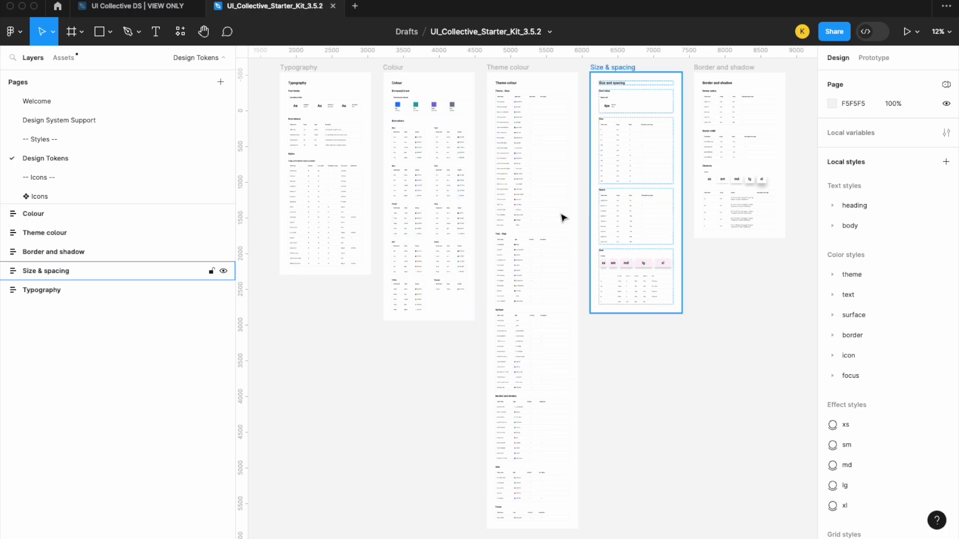
click(159, 9)
scroll(549, 254, down, 10)
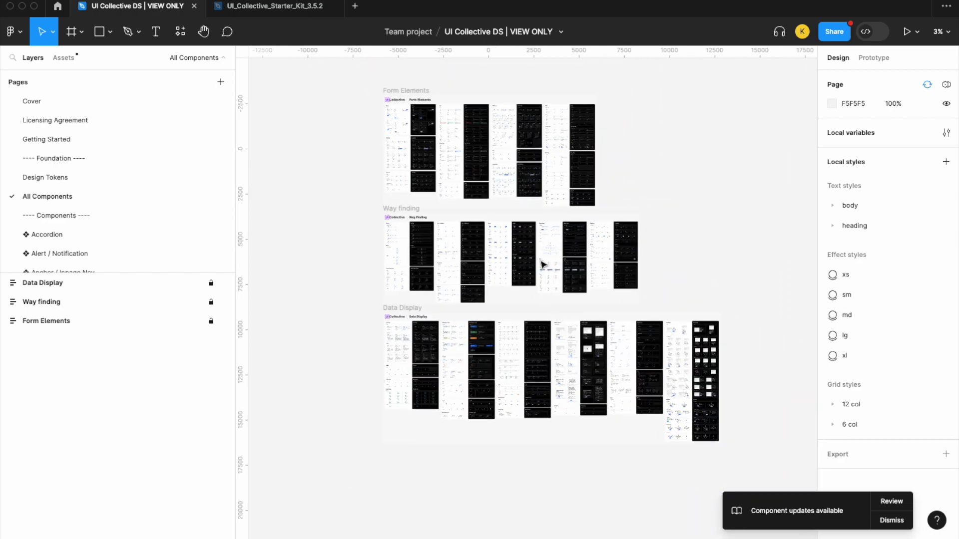
scroll(541, 263, up, 2)
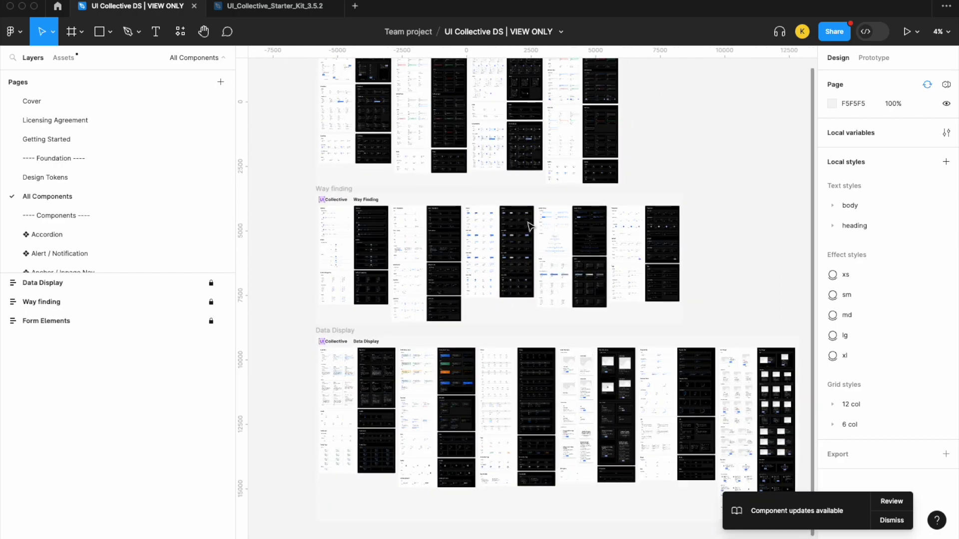